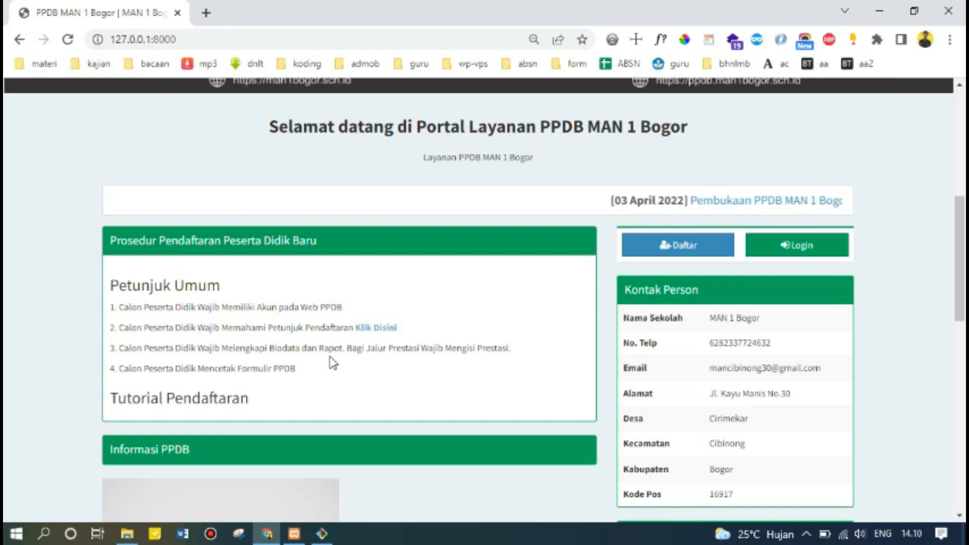
Open the PPDB 2022/2023 guide in a new tab and read its tracks, quotas, flow and documents.
left_click(378, 329)
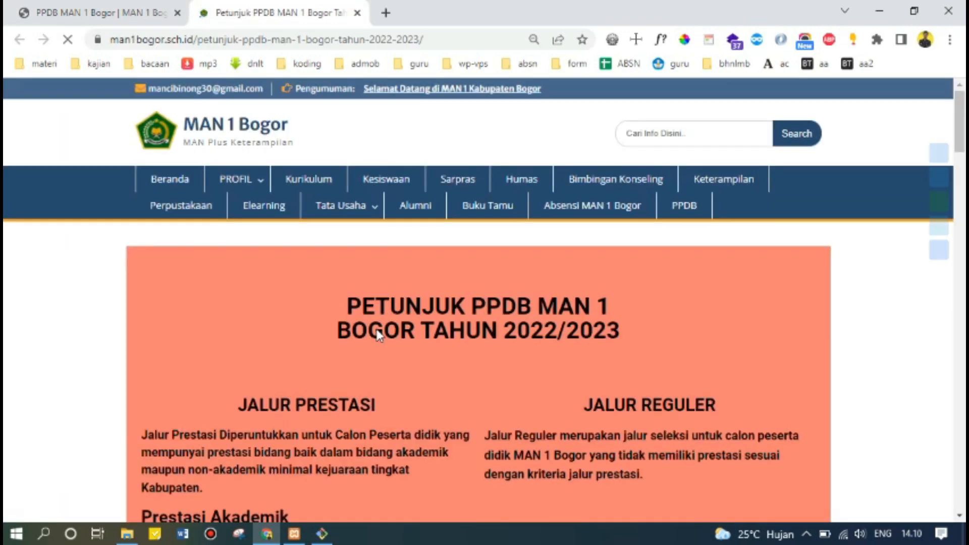
scroll(468, 331, "down", 2)
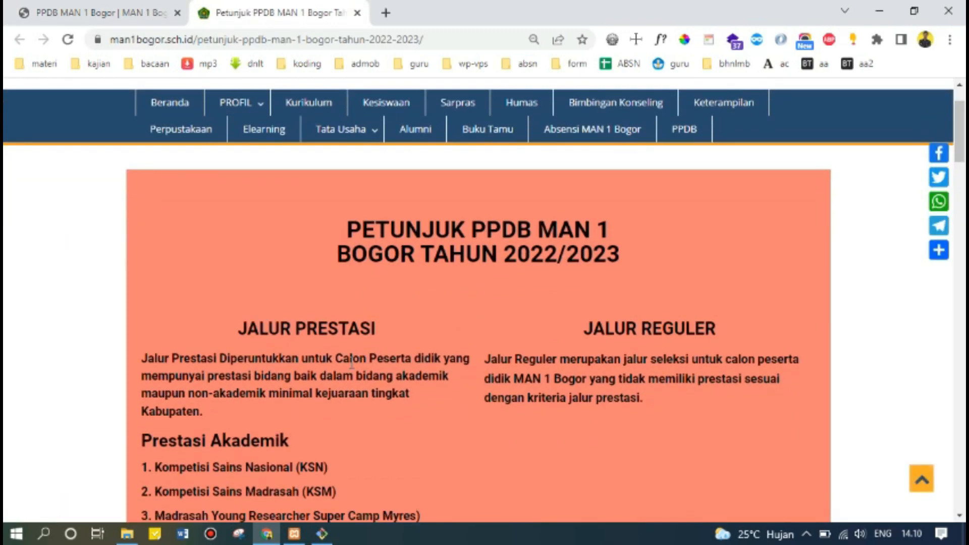
scroll(385, 342, "down", 3)
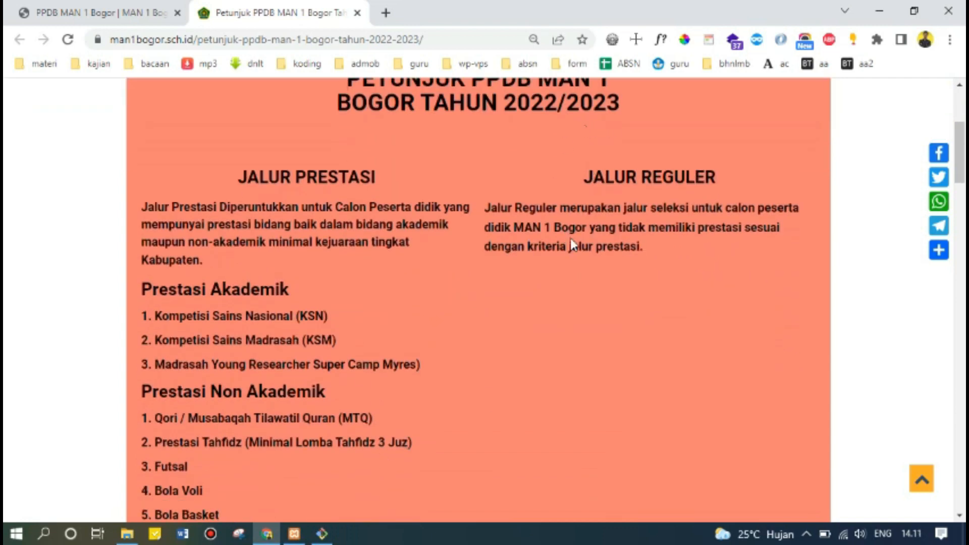
scroll(505, 295, "down", 6)
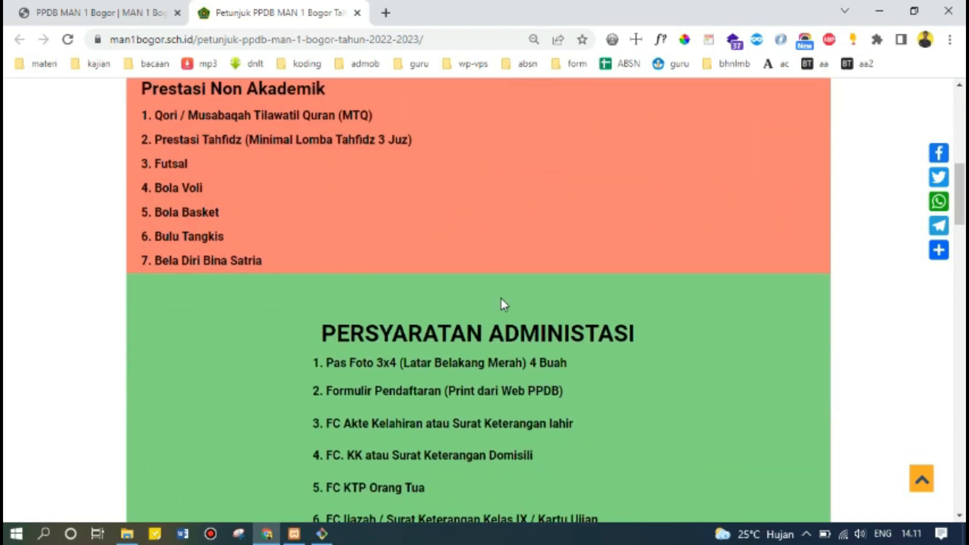
scroll(306, 321, "down", 3)
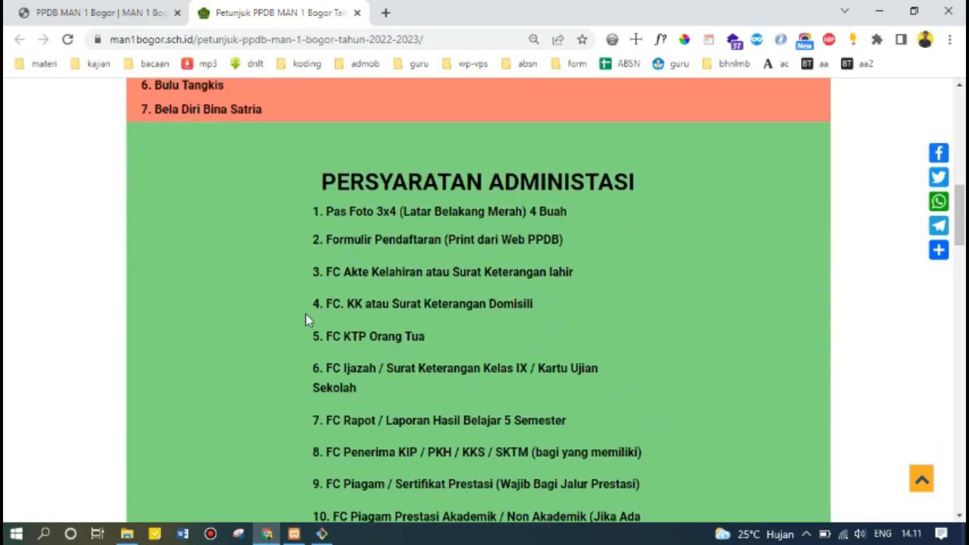
scroll(306, 315, "down", 3)
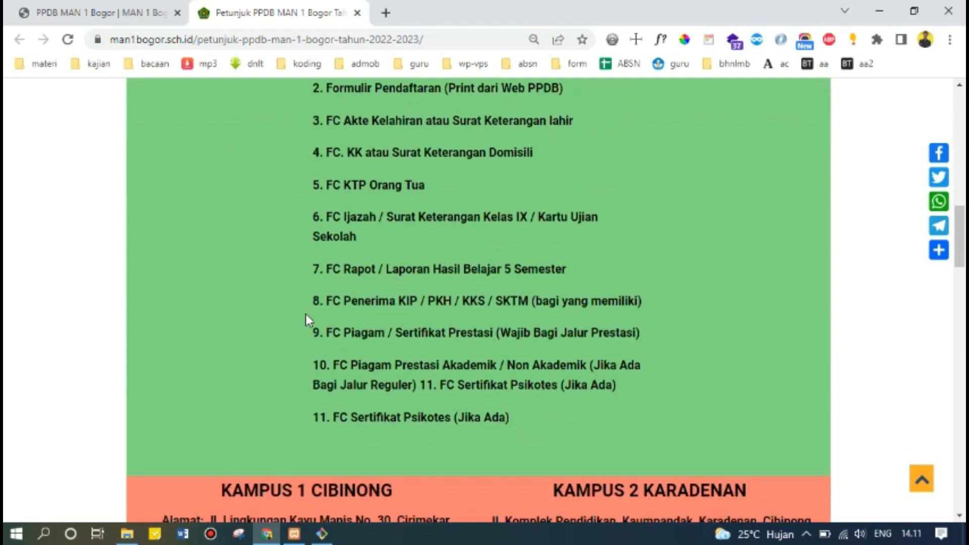
scroll(306, 315, "down", 2)
scroll(306, 315, "up", 5)
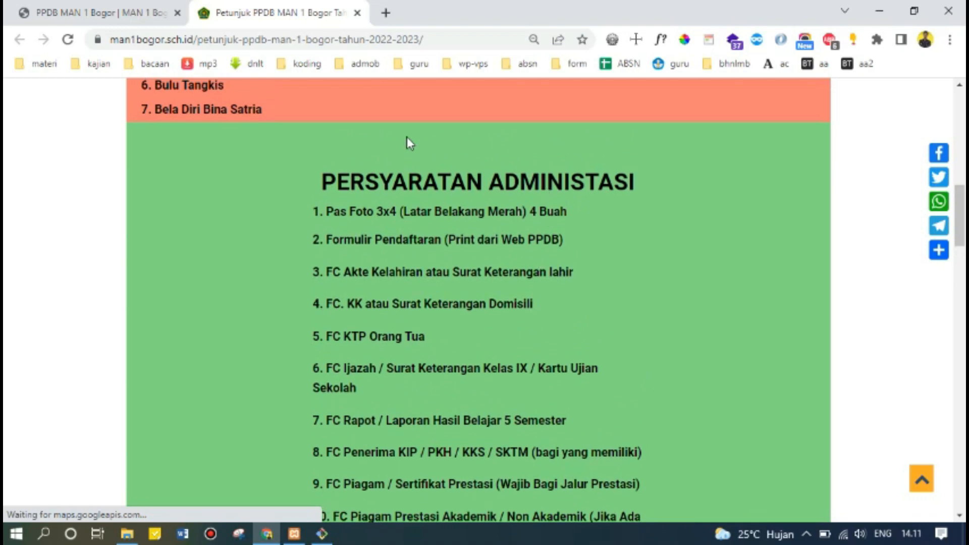
scroll(266, 253, "down", 3)
scroll(275, 293, "down", 3)
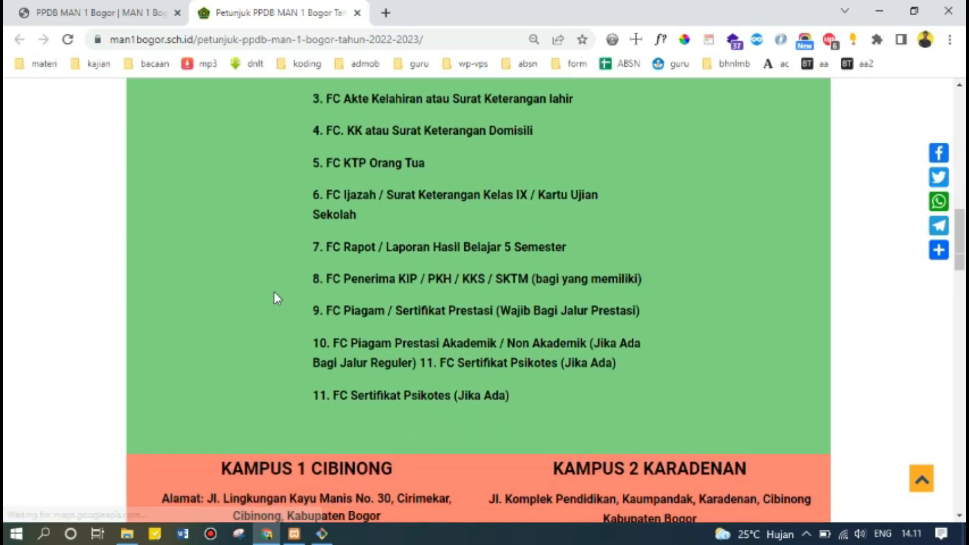
scroll(428, 231, "down", 2)
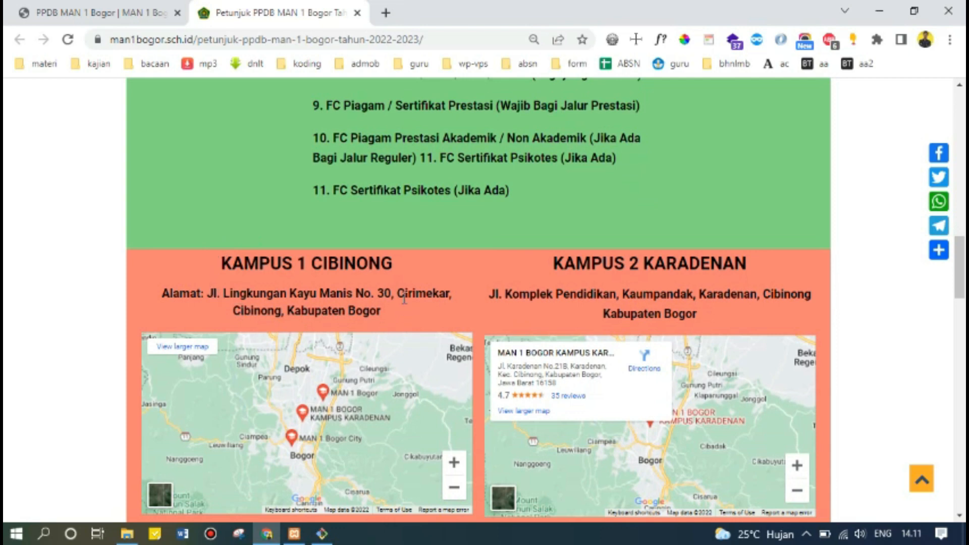
scroll(656, 287, "down", 3)
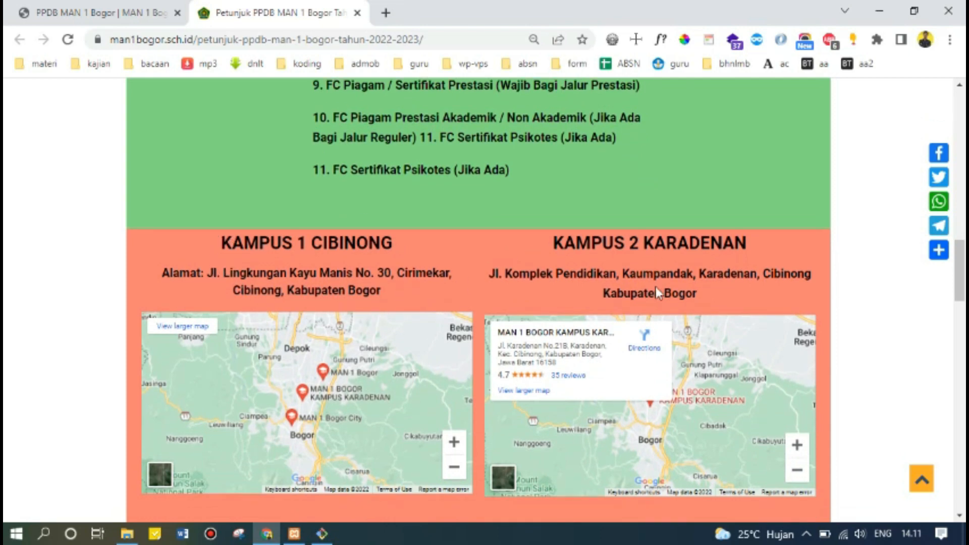
scroll(479, 287, "down", 3)
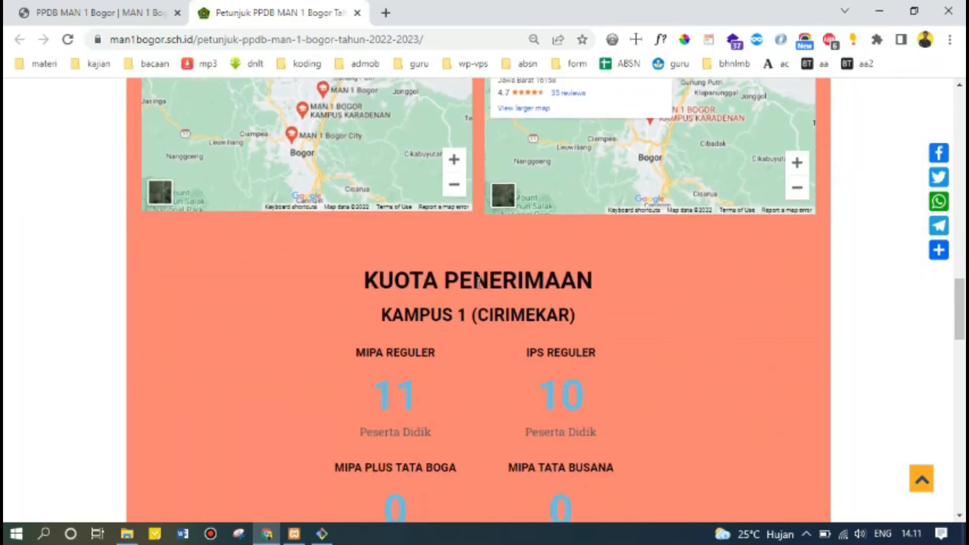
scroll(479, 283, "down", 3)
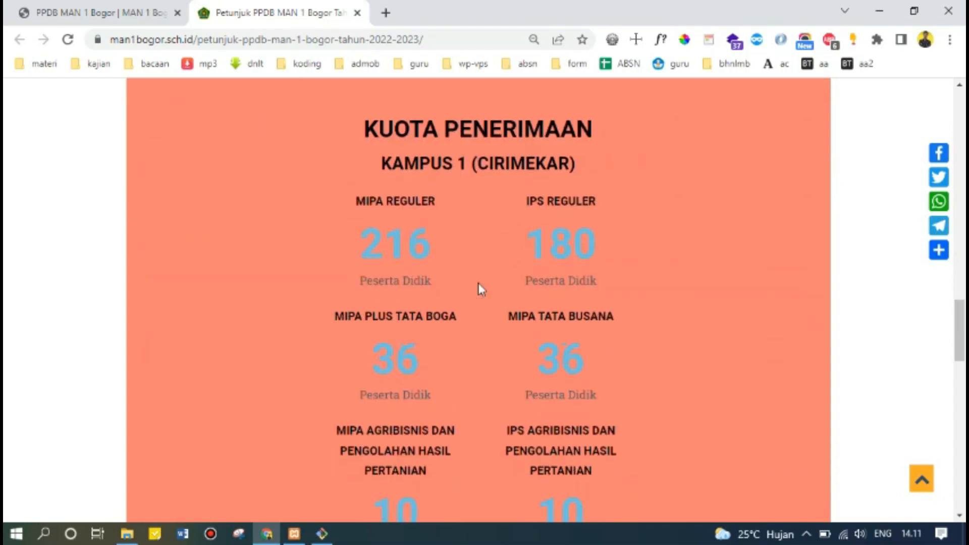
scroll(481, 353, "down", 2)
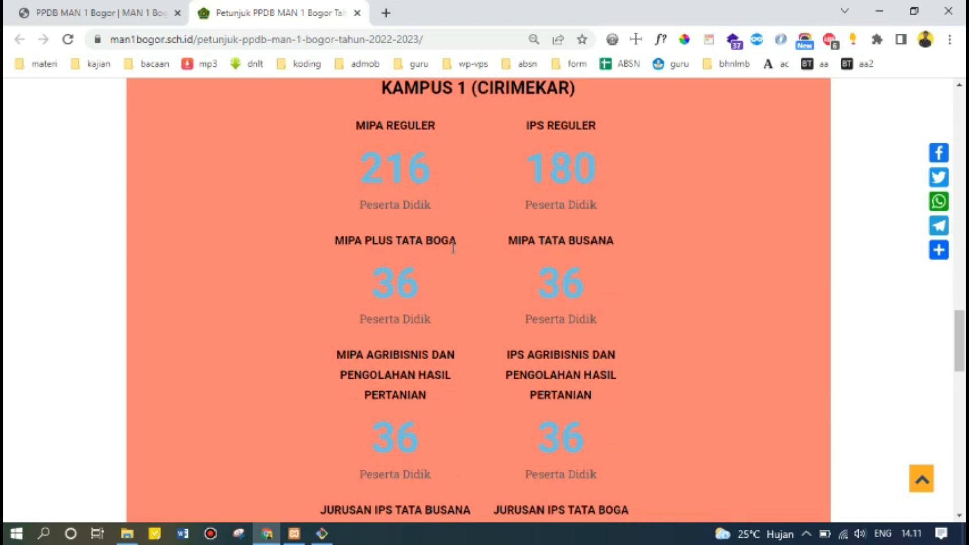
scroll(413, 362, "down", 2)
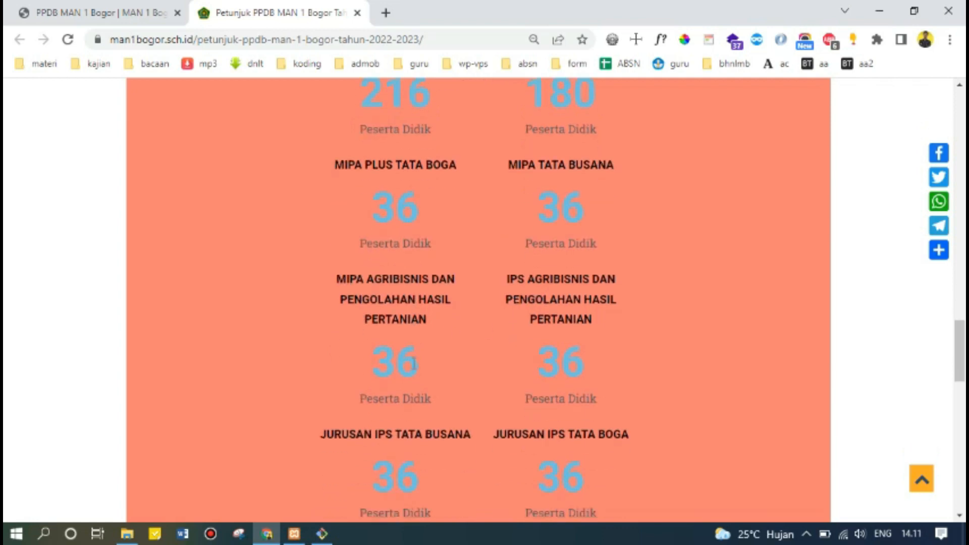
scroll(413, 363, "down", 3)
scroll(414, 362, "down", 3)
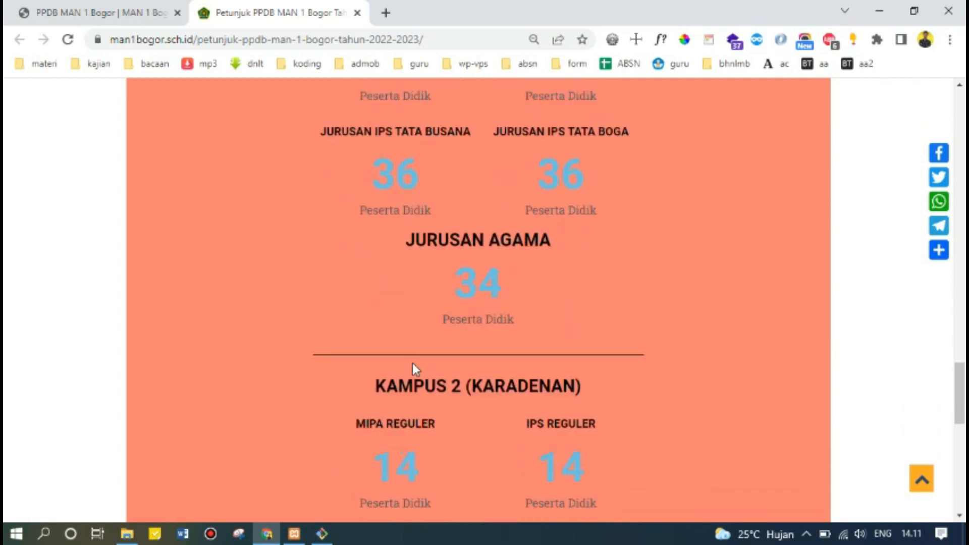
scroll(414, 363, "down", 3)
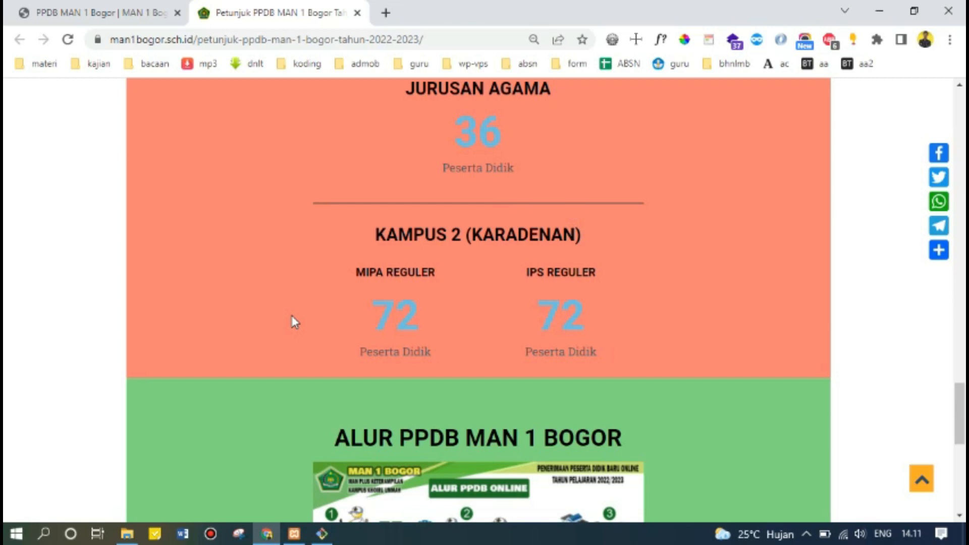
scroll(296, 321, "down", 3)
scroll(295, 322, "down", 2)
scroll(296, 322, "up", 7)
scroll(295, 321, "down", 7)
scroll(295, 322, "up", 20)
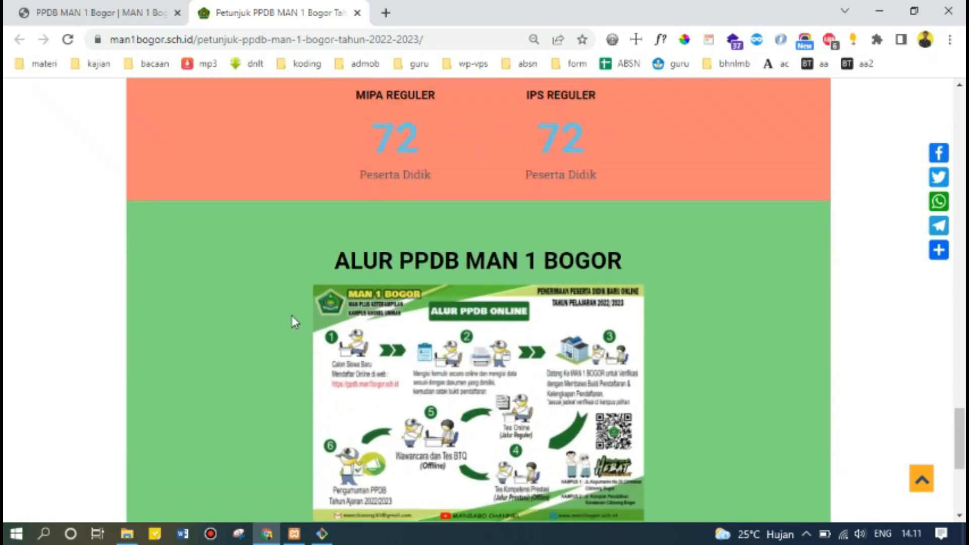
scroll(295, 313, "up", 20)
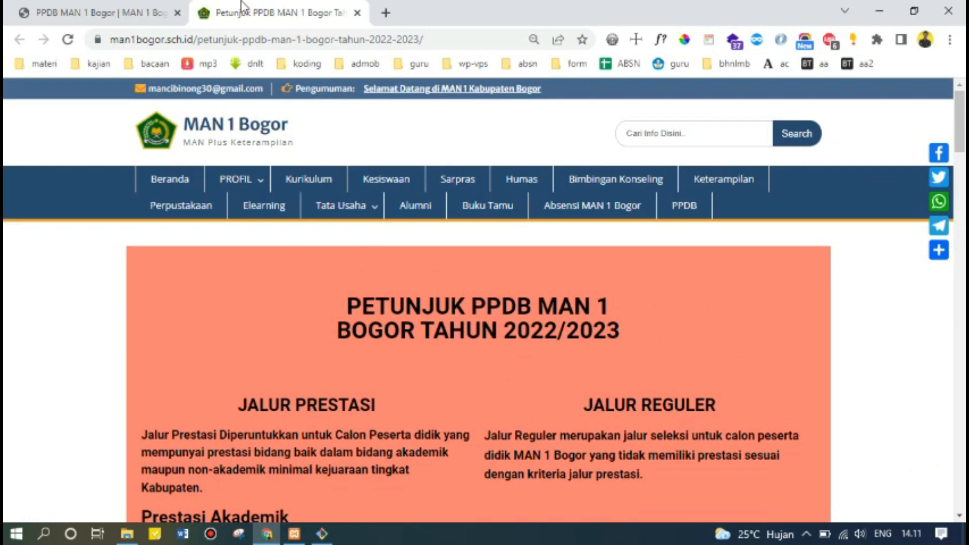
Back on the portal home page, use Daftar to reach the Daftar Akun PPDB Online form.
left_click(116, 6)
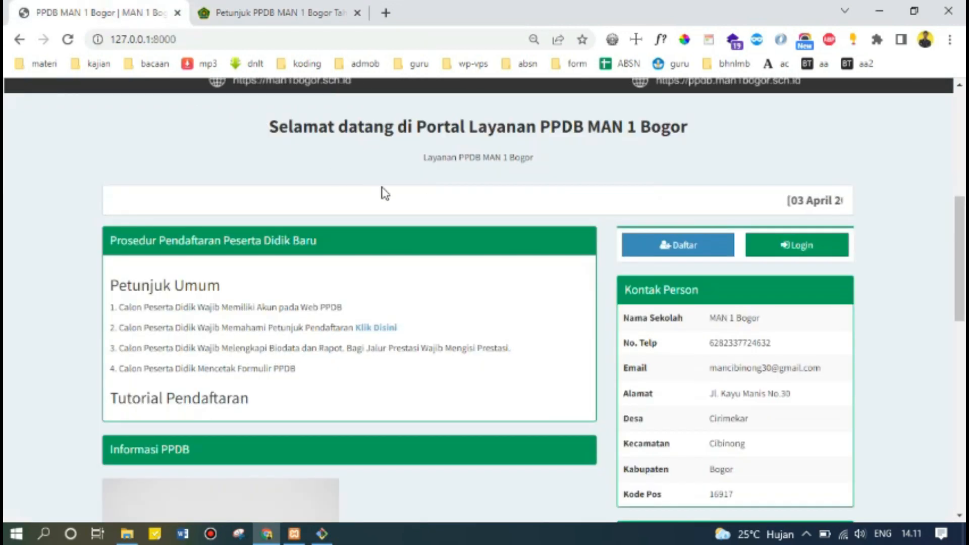
scroll(385, 193, "down", 3)
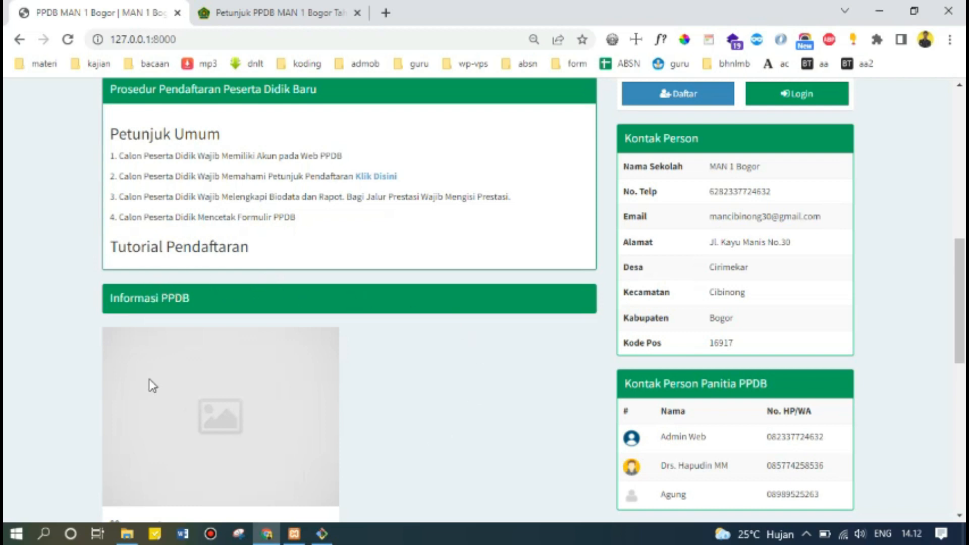
scroll(256, 375, "up", 3)
scroll(255, 374, "down", 5)
scroll(255, 377, "up", 4)
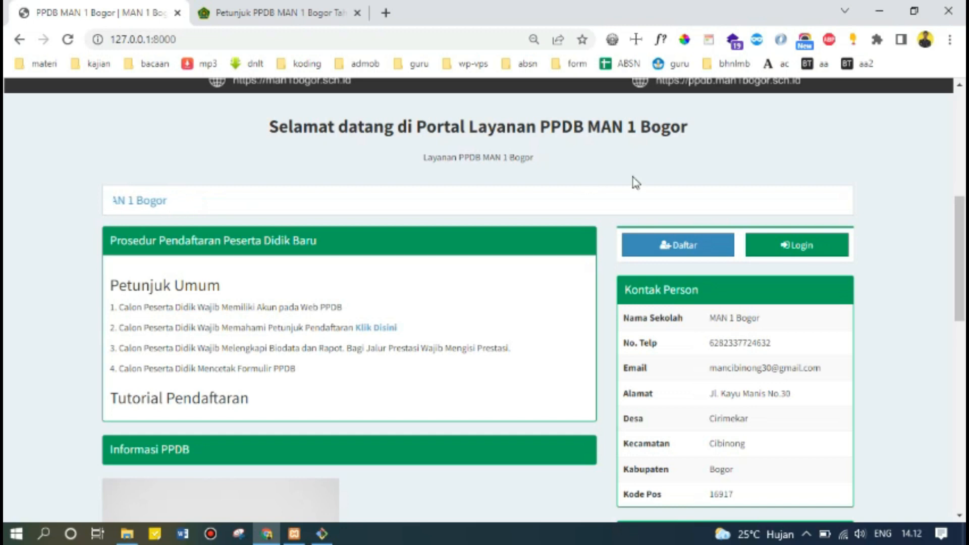
left_click(683, 251)
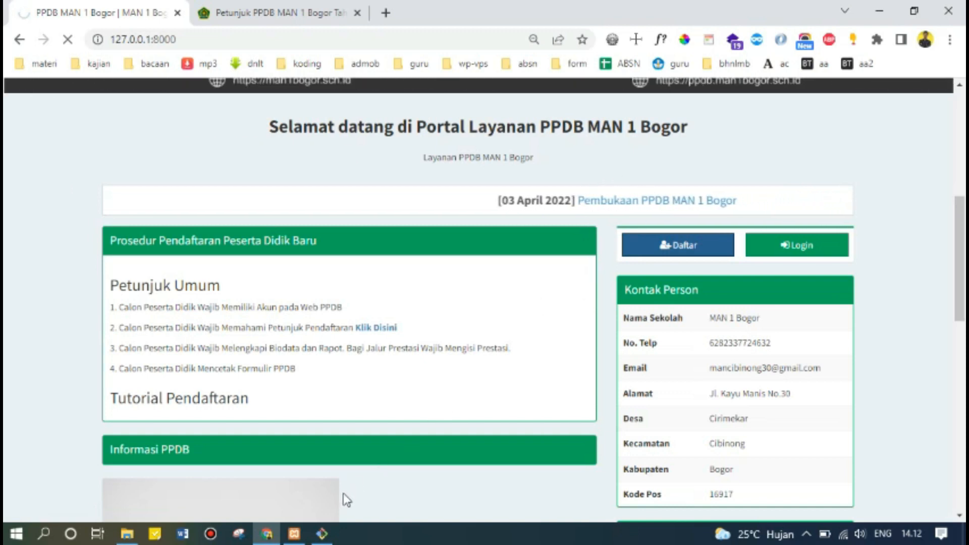
left_click(709, 264)
Enter the student's full name in the Nama Lengkap field.
scroll(580, 308, "down", 1)
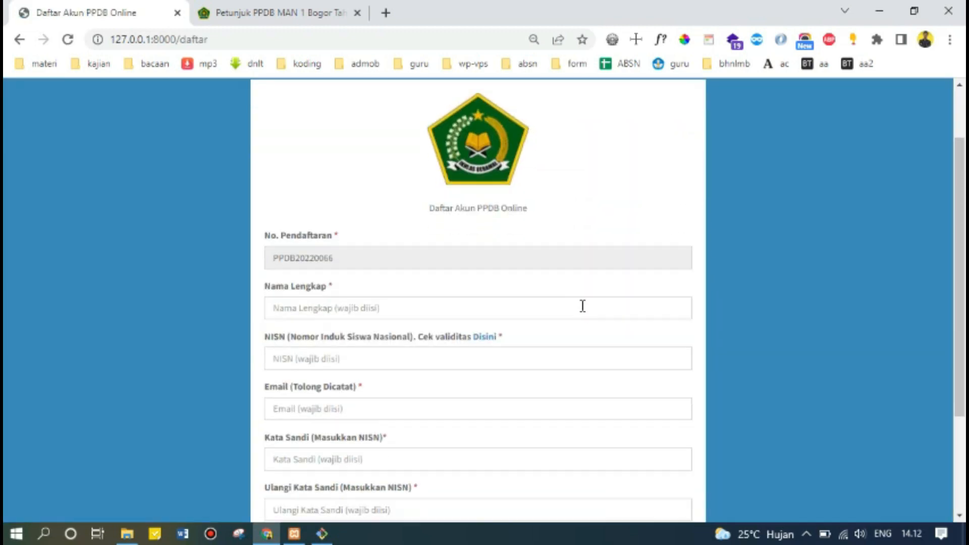
scroll(565, 257, "down", 1)
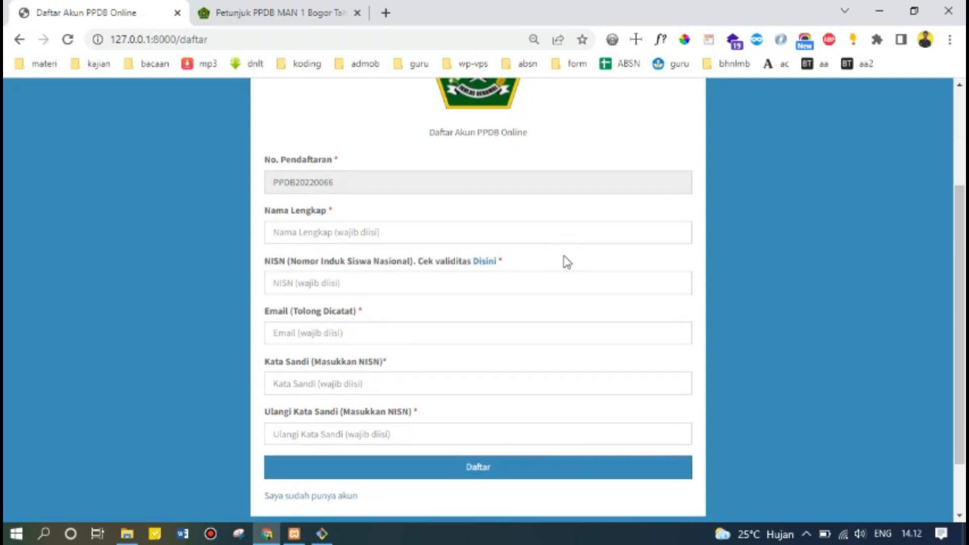
left_click(368, 233)
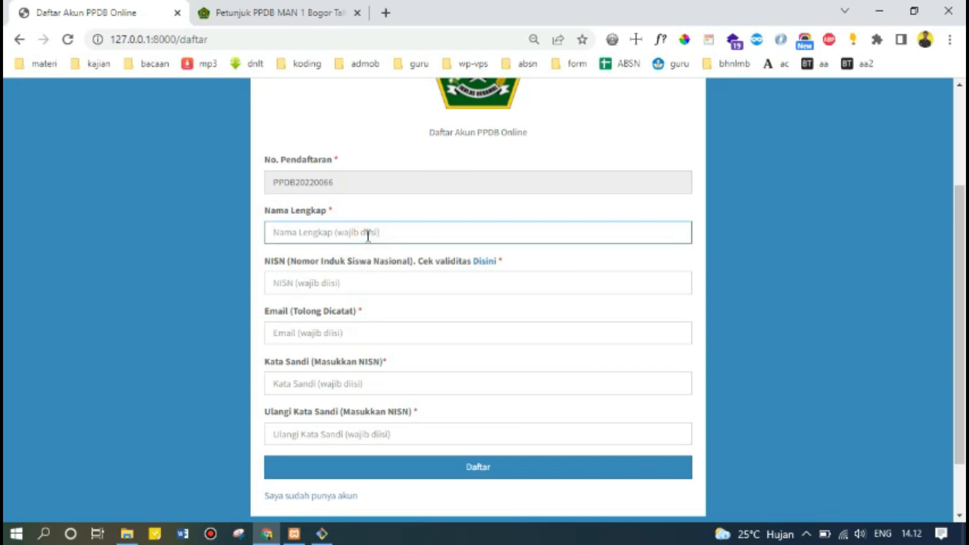
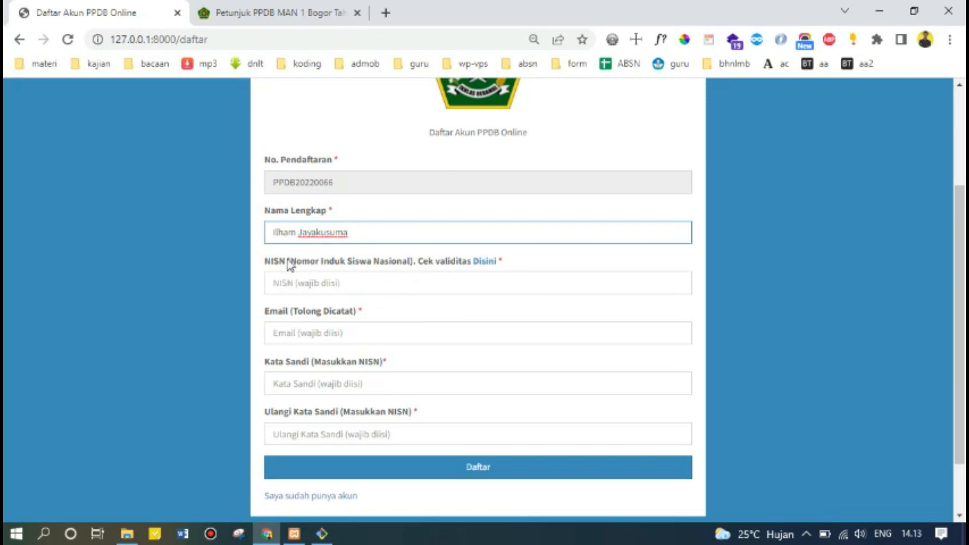
Open nisn.data.kemdikbud.go.id in a new tab via the NISN 'Disini' link, then return to the form.
left_click(485, 262)
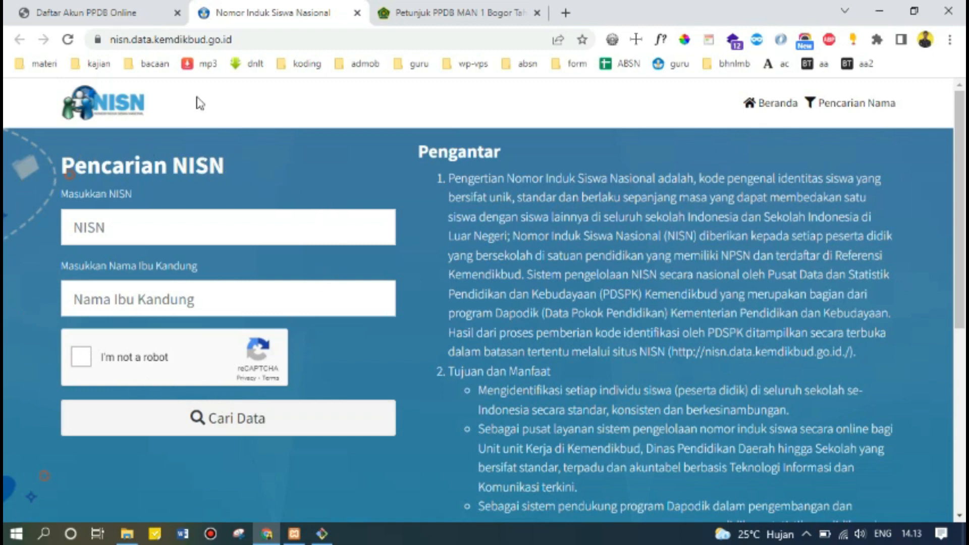
left_click(119, 15)
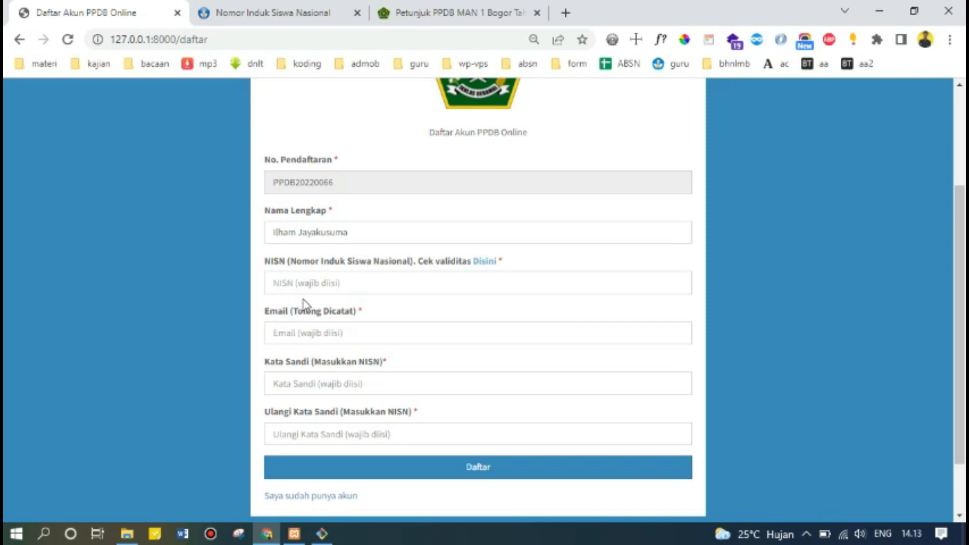
Enter the student's NISN in the NISN field and their e-mail address in the Email field.
left_click(339, 285)
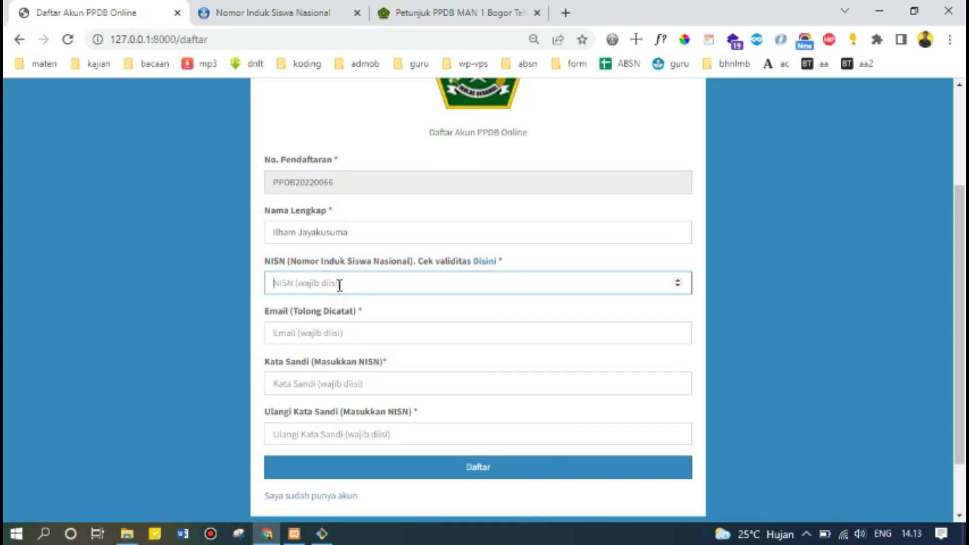
type("0012345")
type("6")
left_click(292, 337)
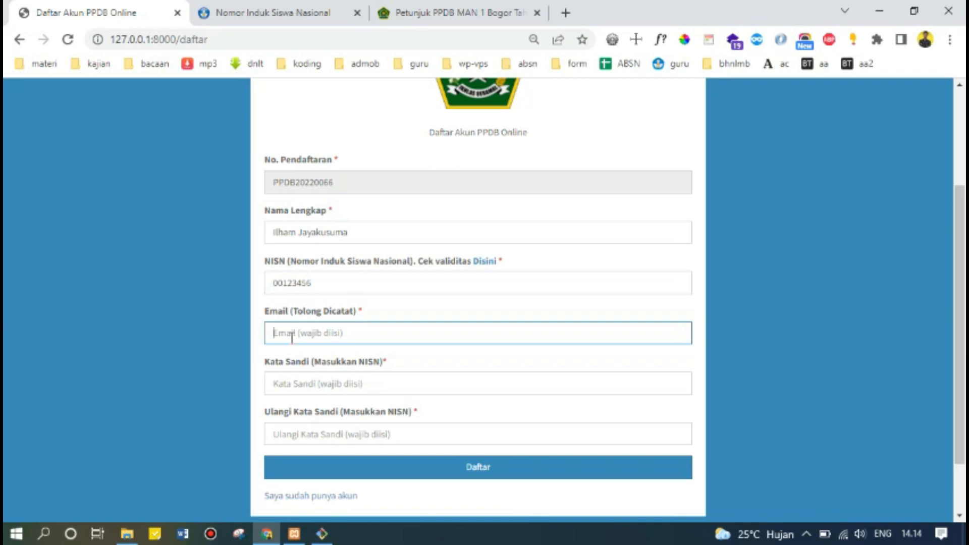
scroll(317, 325, "down", 2)
Fill Kata Sandi and Ulangi Kata Sandi with the student's NISN as the password.
left_click(338, 309)
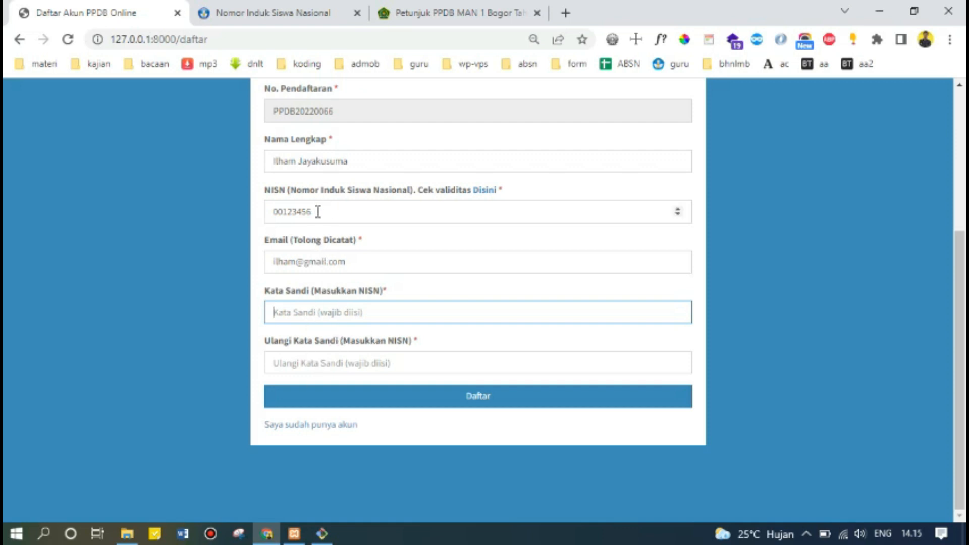
left_click_drag(318, 212, 256, 216)
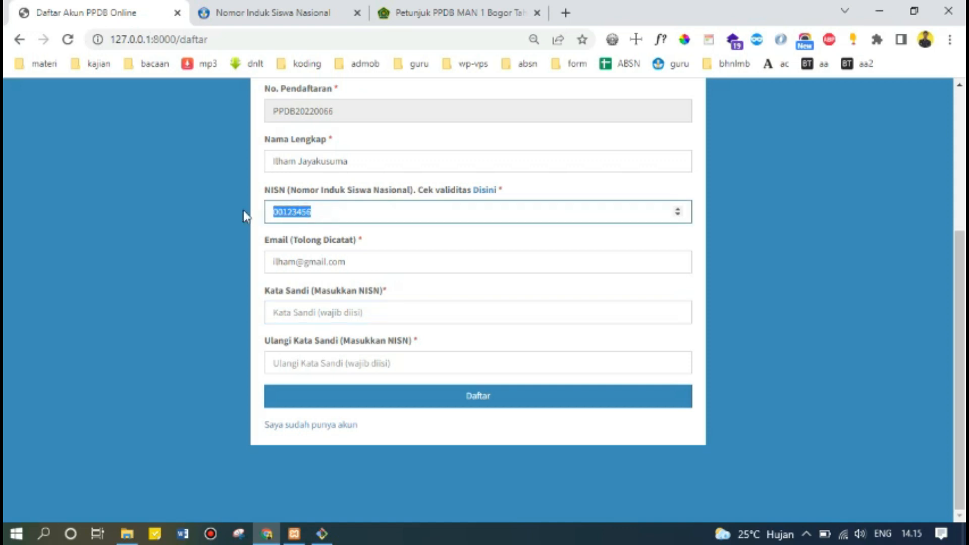
left_click(319, 309)
type("00123456")
left_click(313, 368)
key("ctrl+v")
Submit the registration form with the Daftar button.
left_click(220, 345)
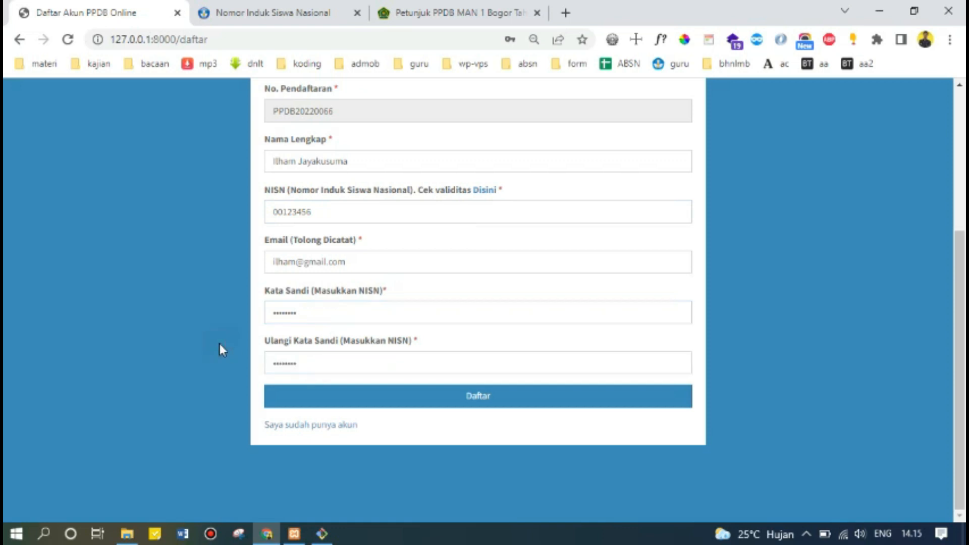
scroll(220, 345, "up", 2)
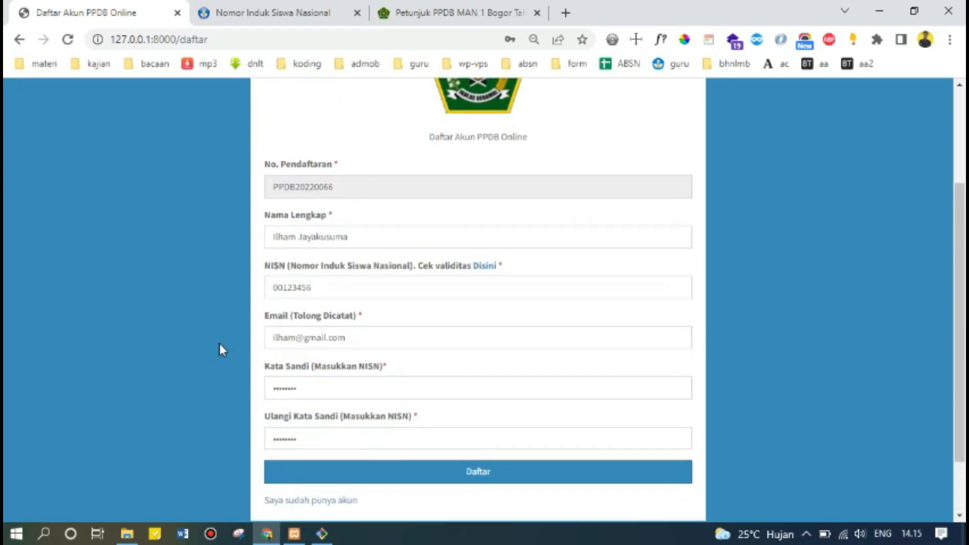
scroll(220, 345, "down", 2)
scroll(220, 346, "up", 4)
scroll(219, 344, "down", 4)
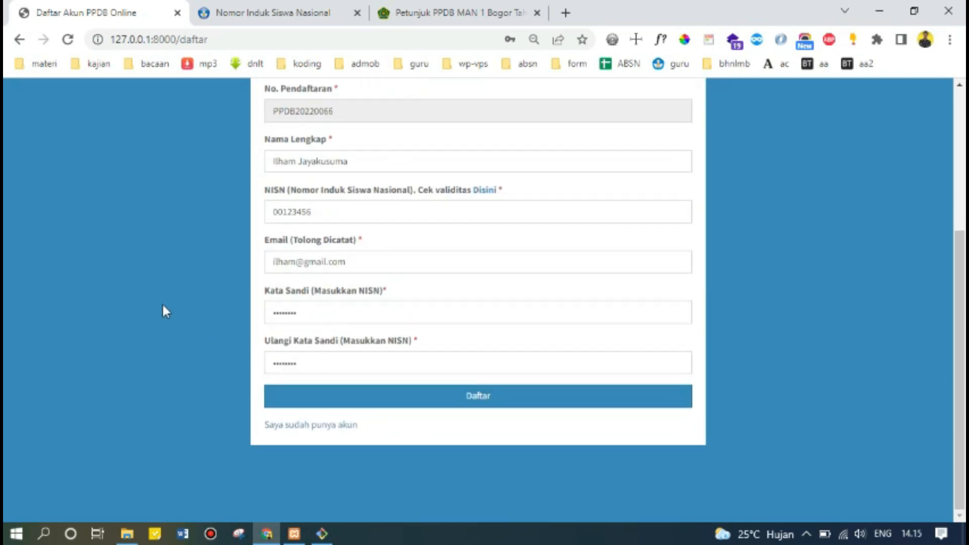
left_click(498, 404)
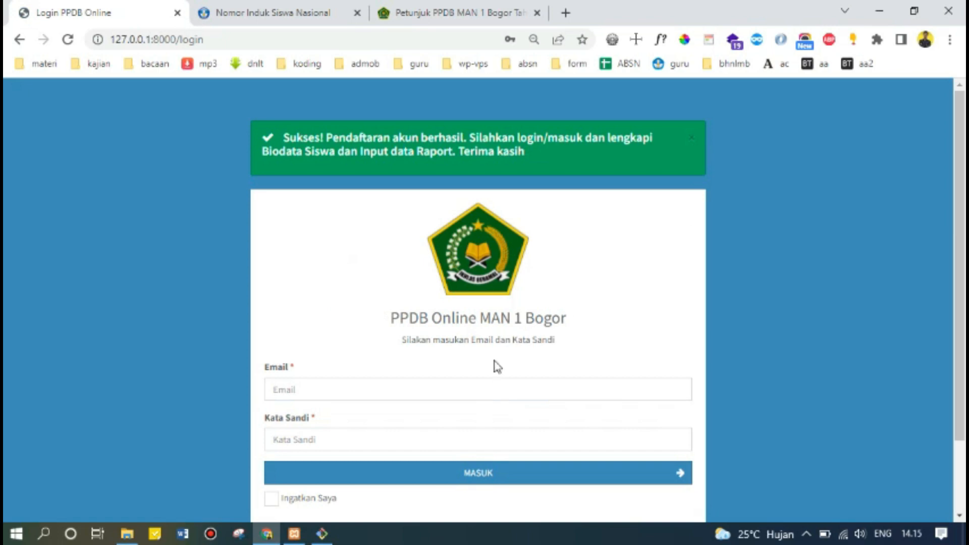
Sign in with the registered e-mail address and account password using MASUK.
scroll(497, 365, "down", 2)
scroll(483, 349, "up", 2)
scroll(485, 356, "down", 2)
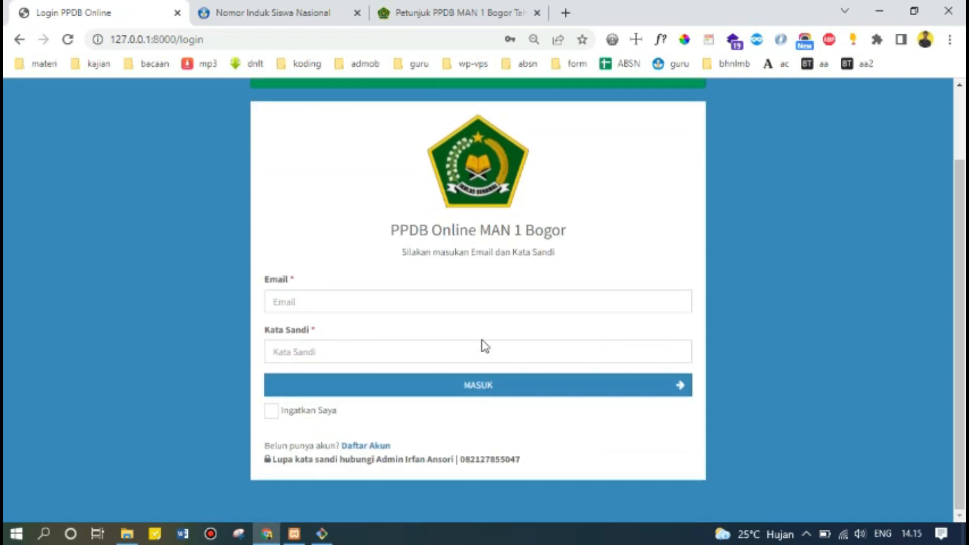
left_click(374, 304)
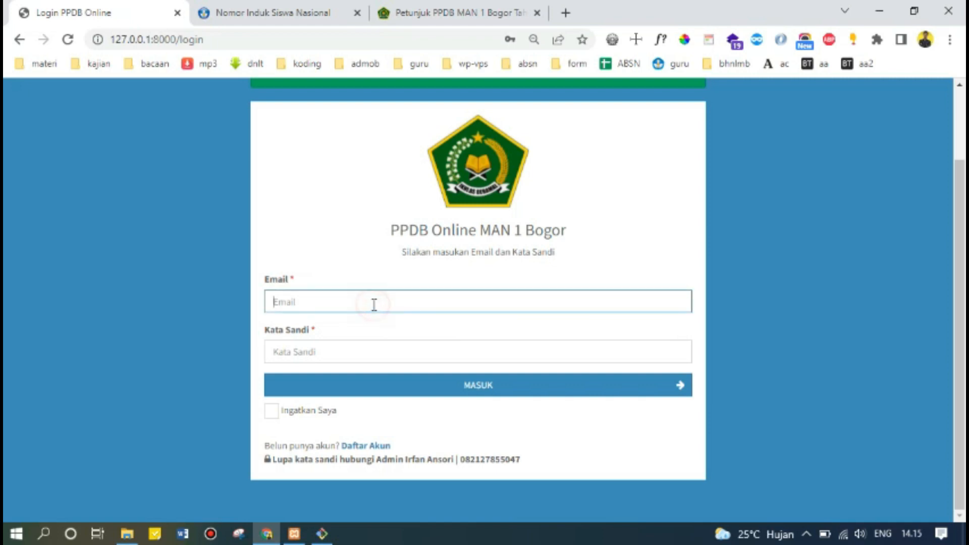
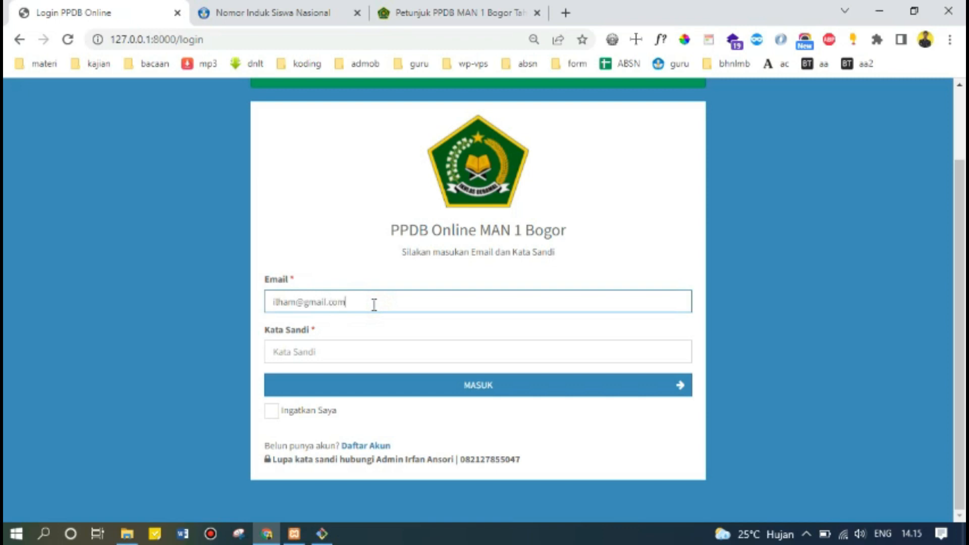
key("Tab")
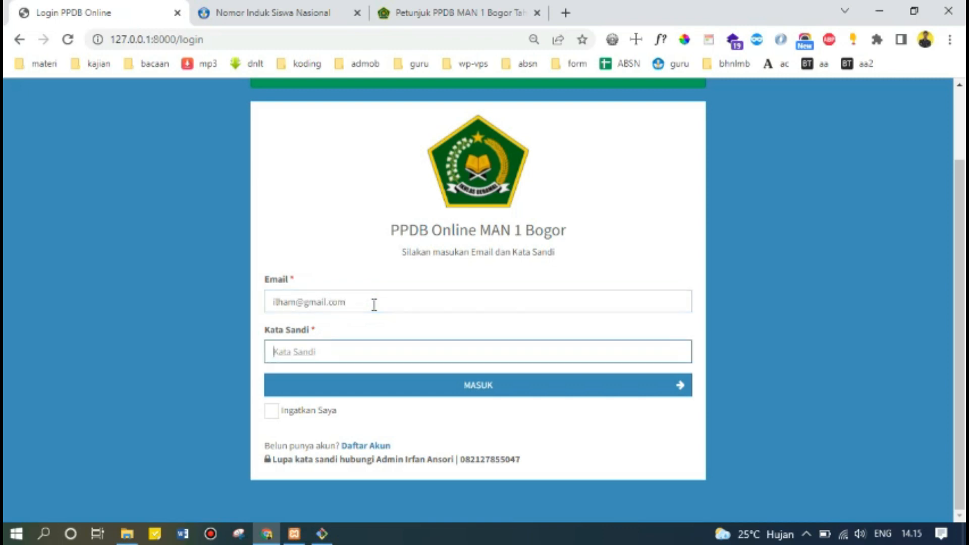
type("12345678")
left_click(338, 223)
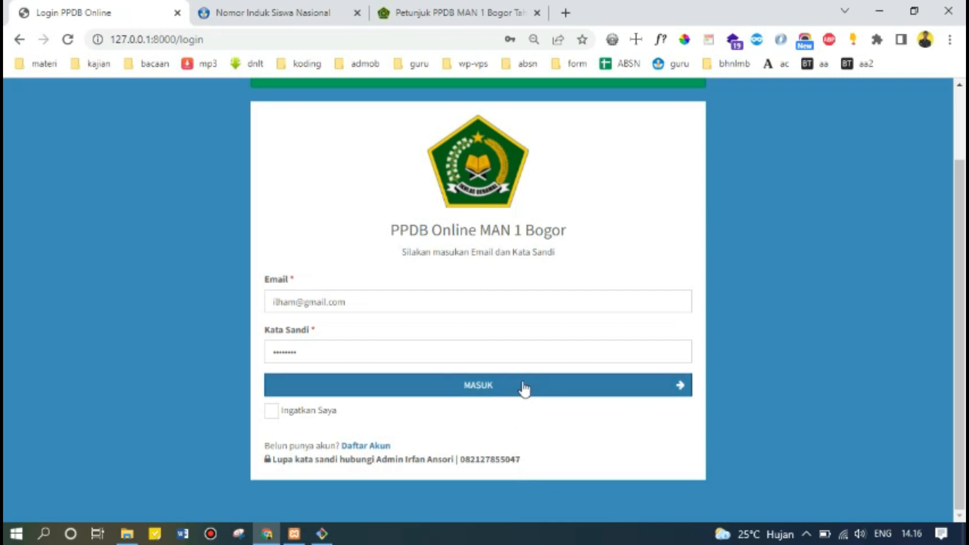
left_click(485, 393)
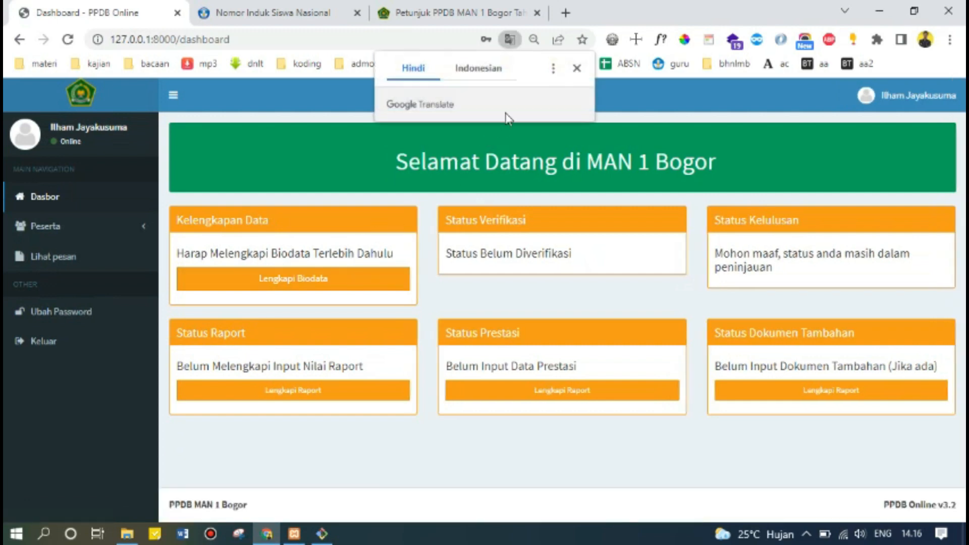
Close the Google Translate popup and choose Lengkapi Biodata under Kelengkapan Data.
left_click(577, 69)
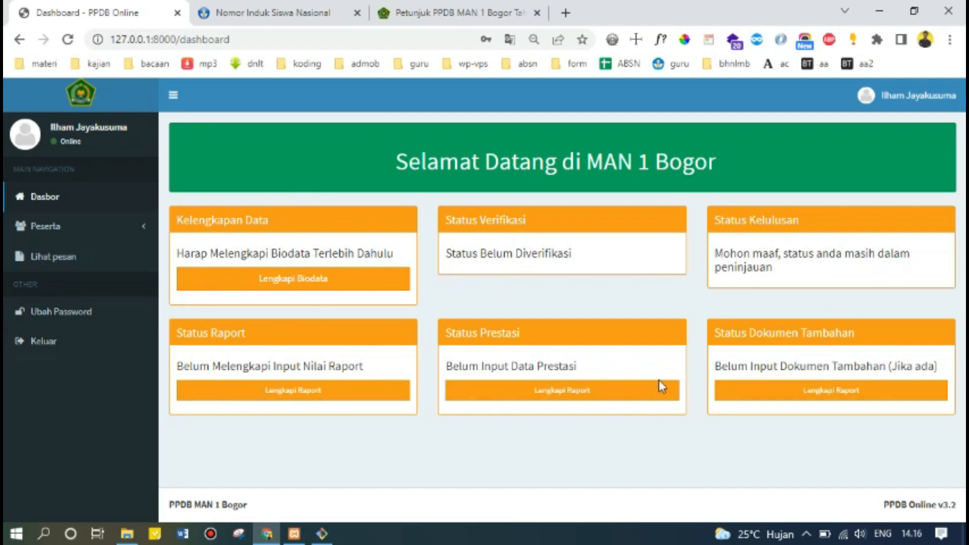
mouse_move(295, 533)
left_click(294, 282)
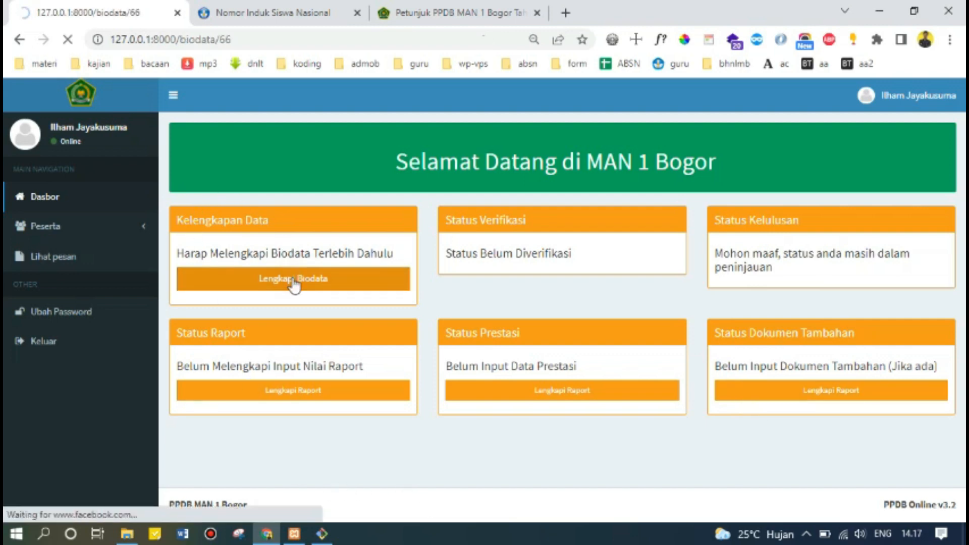
Scroll the Update Biodata page past the status cards to the empty Data Registrasi section.
scroll(295, 286, "down", 2)
scroll(294, 284, "up", 2)
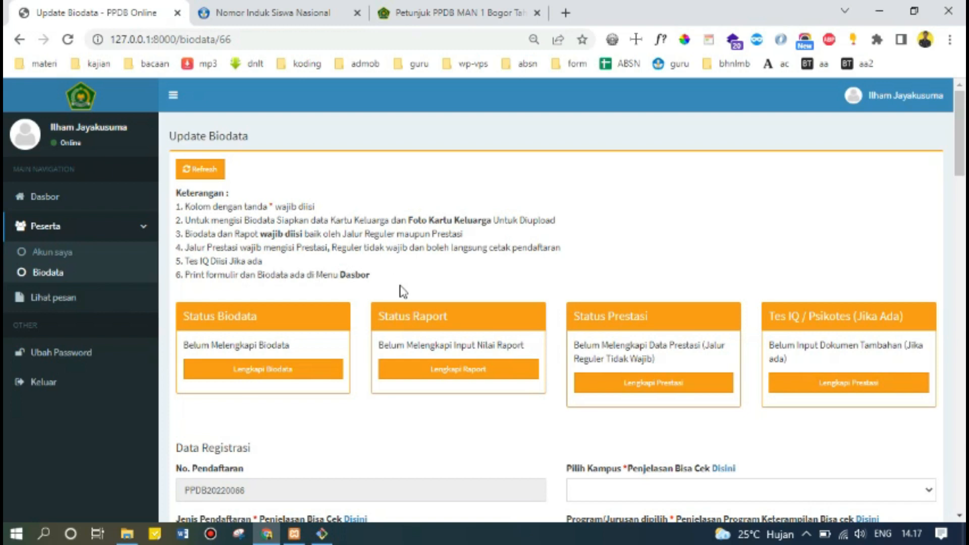
scroll(328, 284, "down", 5)
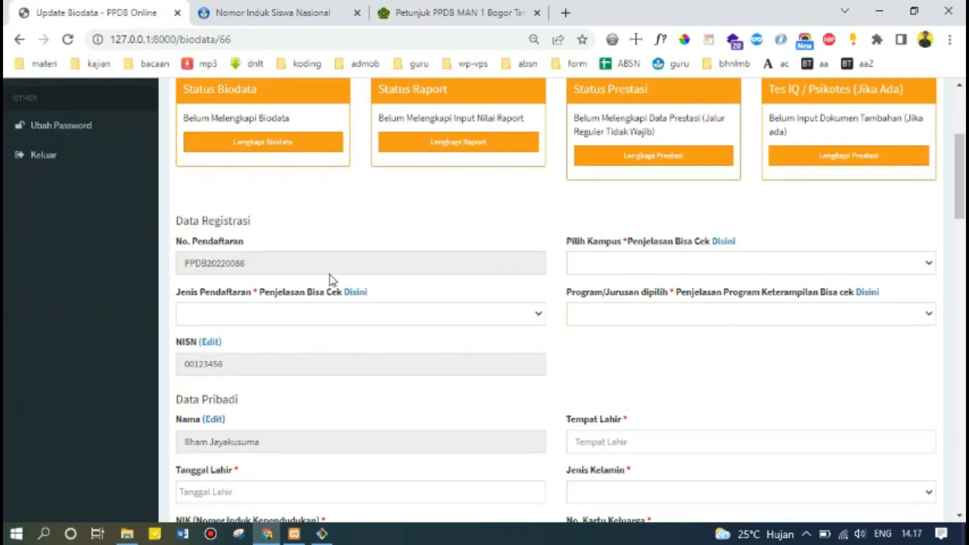
scroll(502, 218, "up", 5)
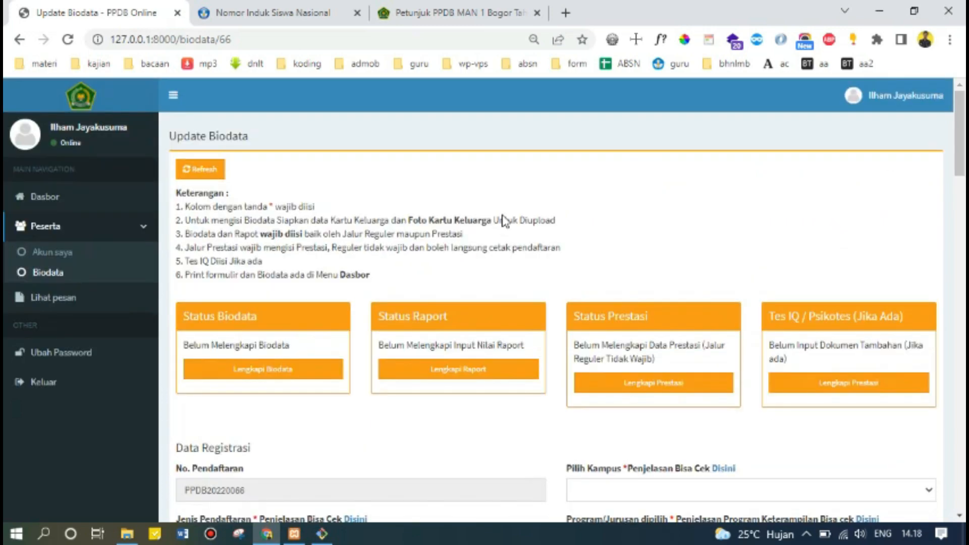
scroll(503, 216, "down", 3)
scroll(503, 216, "down", 2)
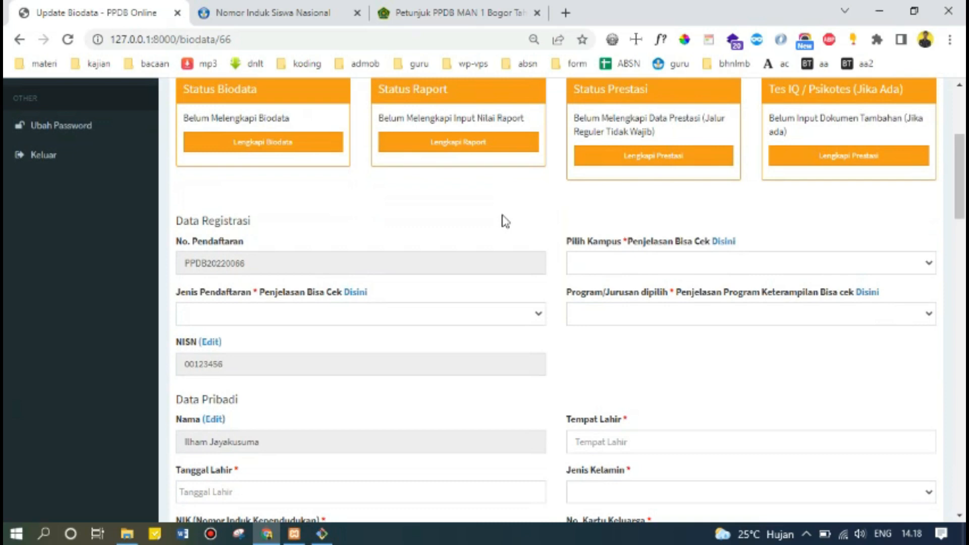
Review the guide's campus maps and Kuota Penerimaan, then open the Pilih Kampus campus list.
left_click(717, 242)
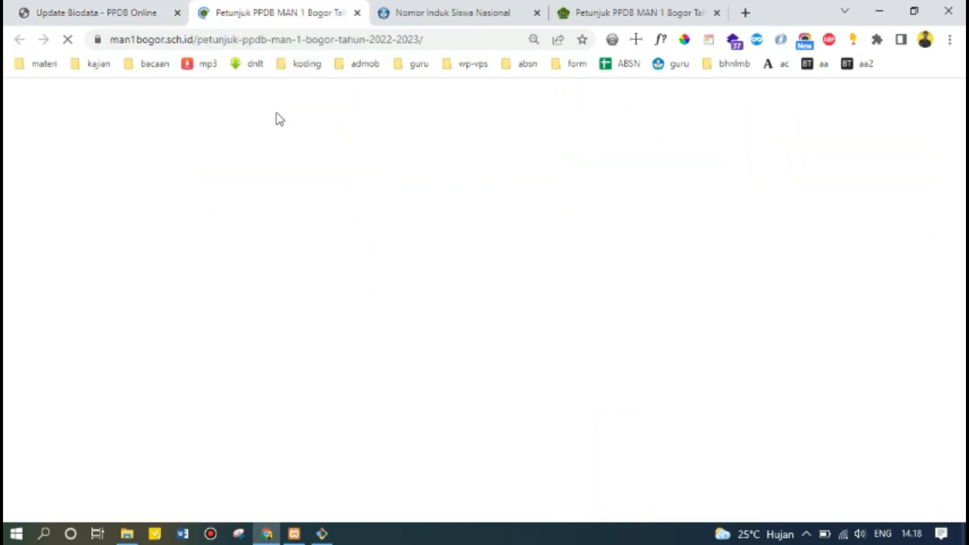
scroll(337, 243, "down", 8)
scroll(337, 242, "down", 15)
scroll(337, 242, "up", 5)
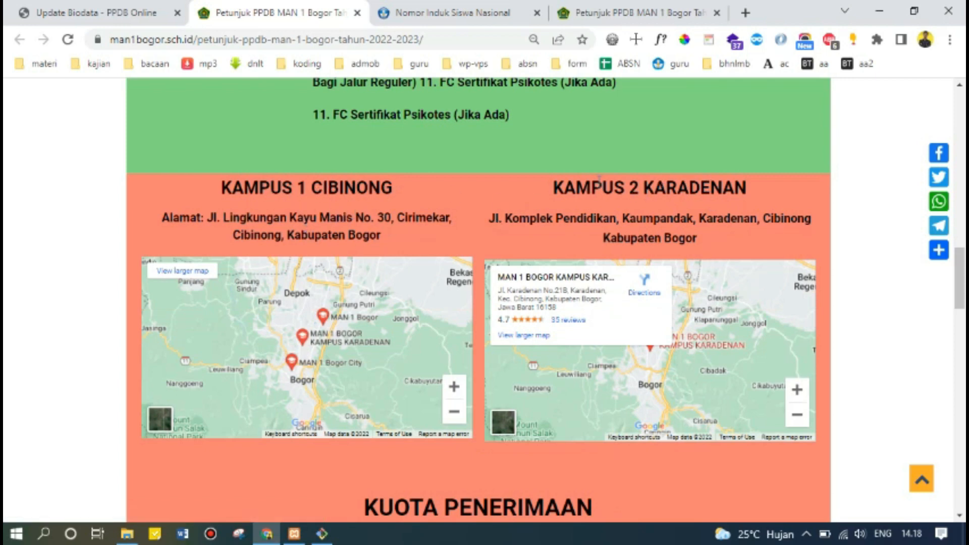
left_click(103, 12)
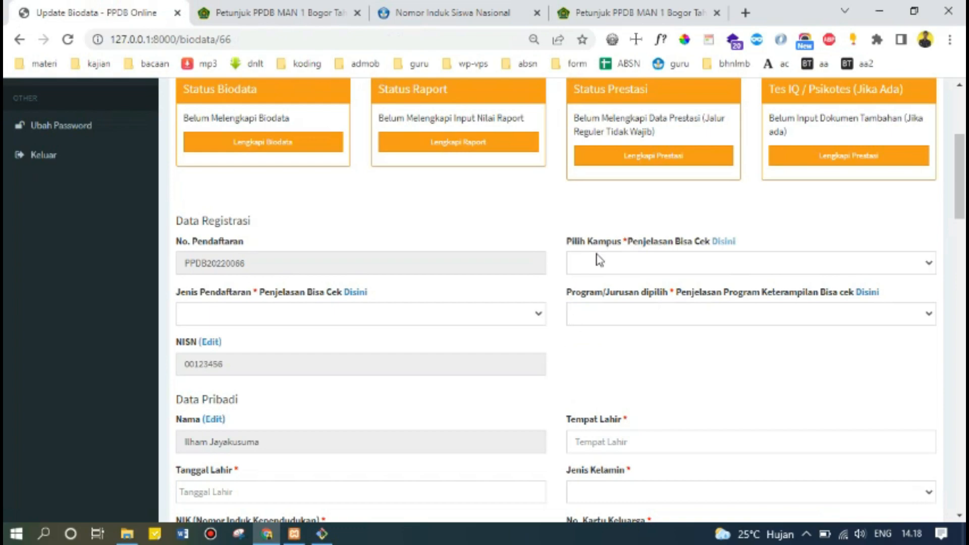
left_click(279, 12)
scroll(464, 388, "up", 6)
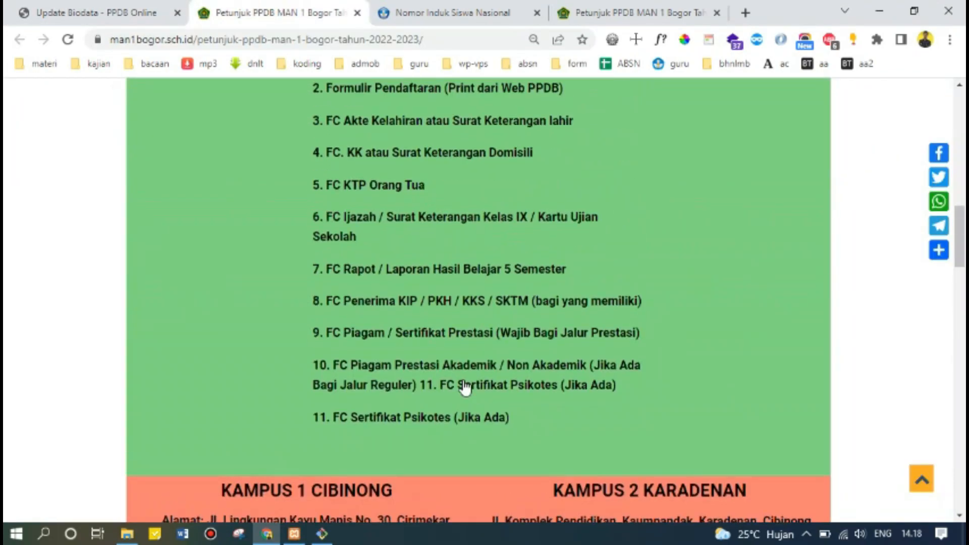
scroll(466, 388, "down", 10)
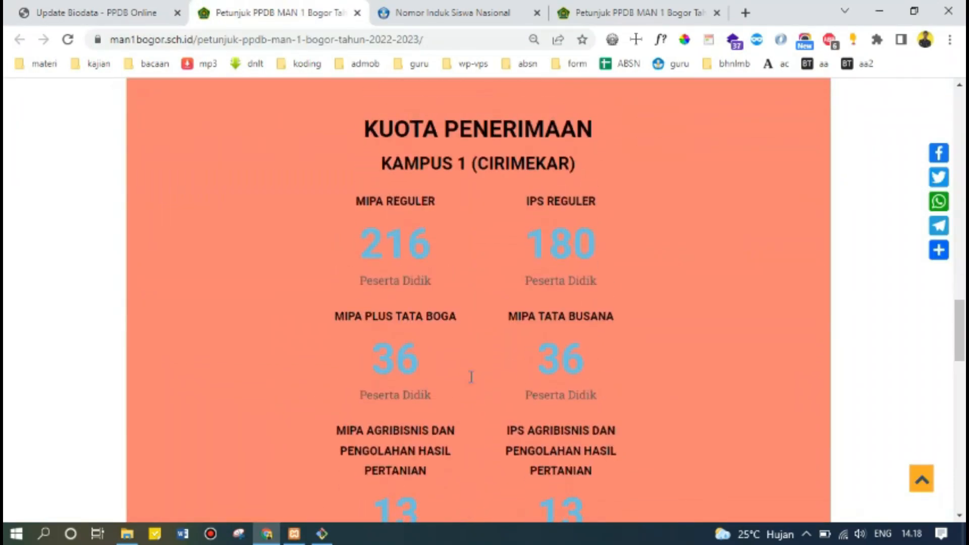
scroll(501, 237, "down", 8)
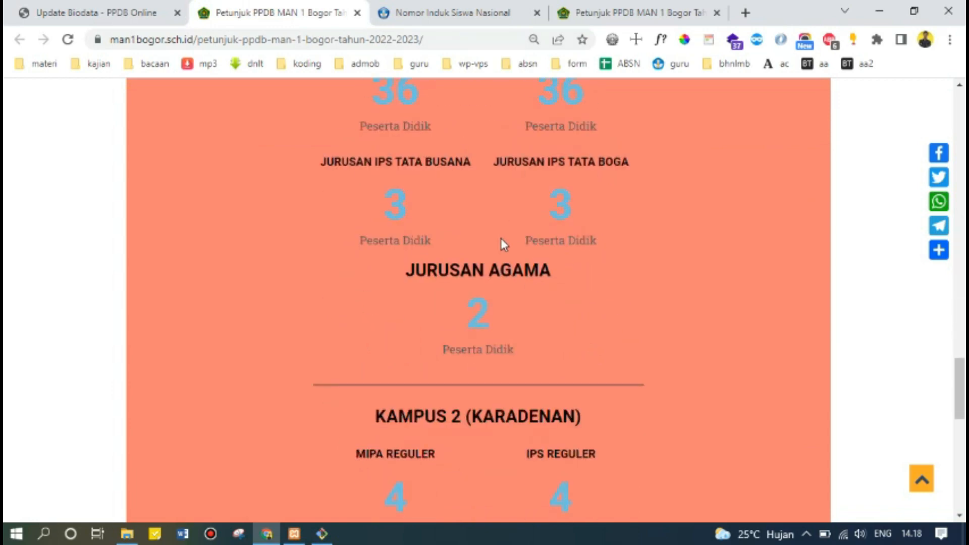
scroll(501, 238, "down", 2)
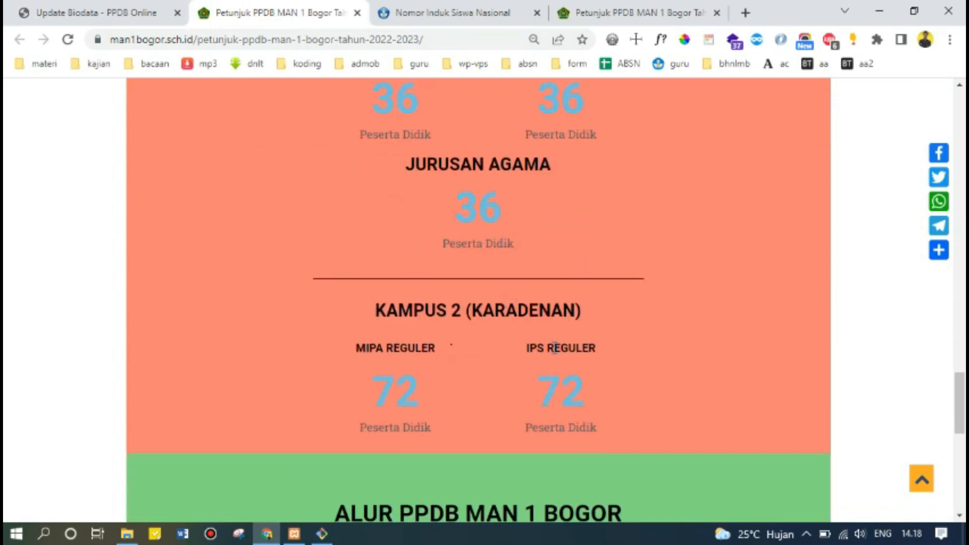
scroll(555, 348, "up", 15)
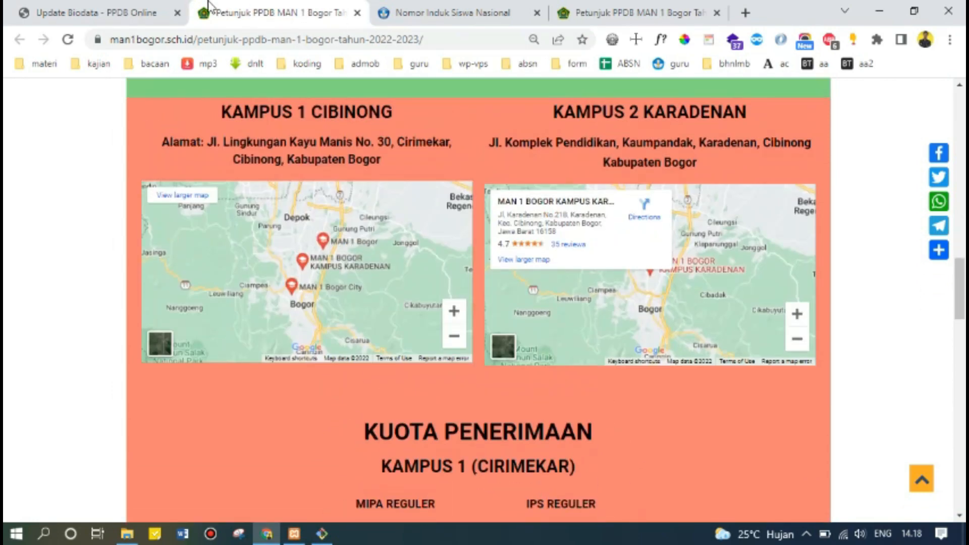
left_click(117, 10)
left_click(608, 268)
Compare the programs offered at Kampus 1 di Cibinong and Kampus 2 di Karadenan.
left_click(613, 292)
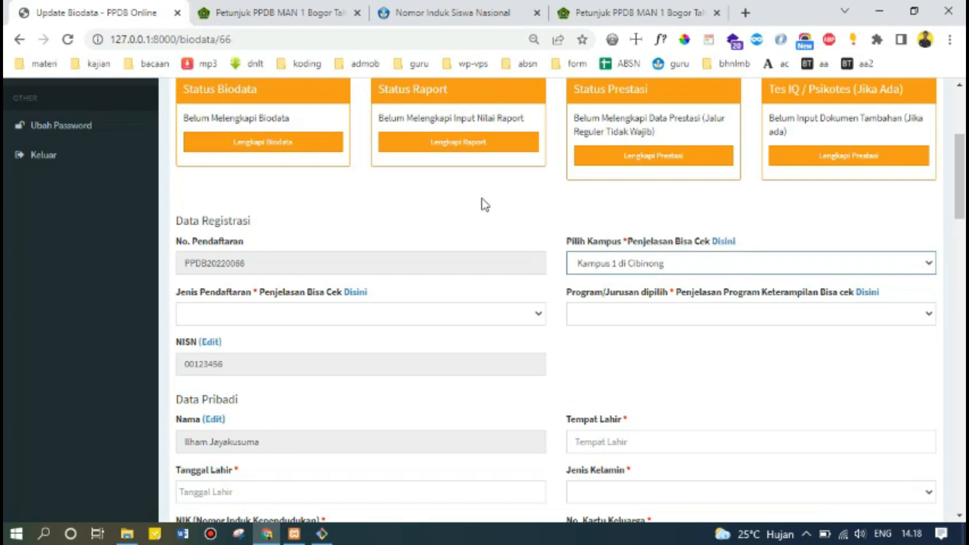
left_click(617, 265)
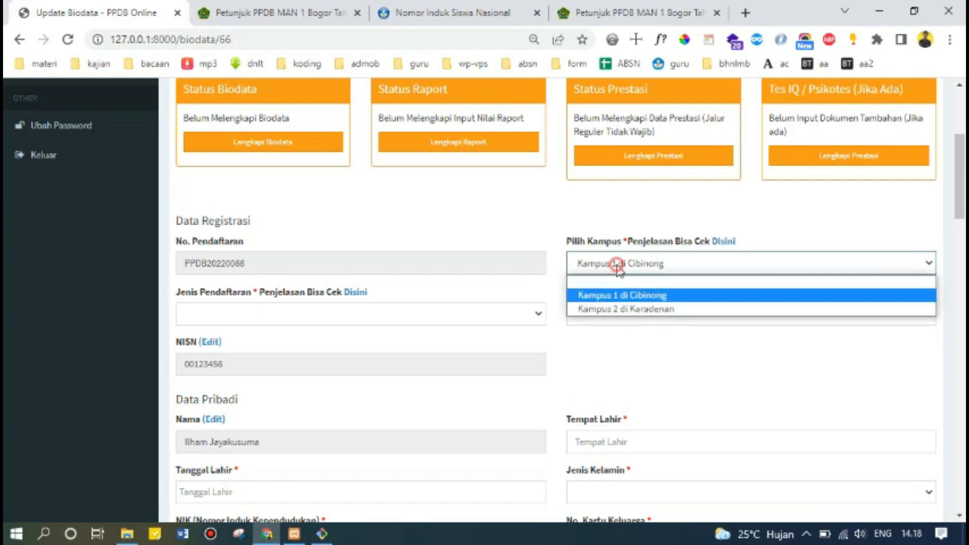
left_click(604, 309)
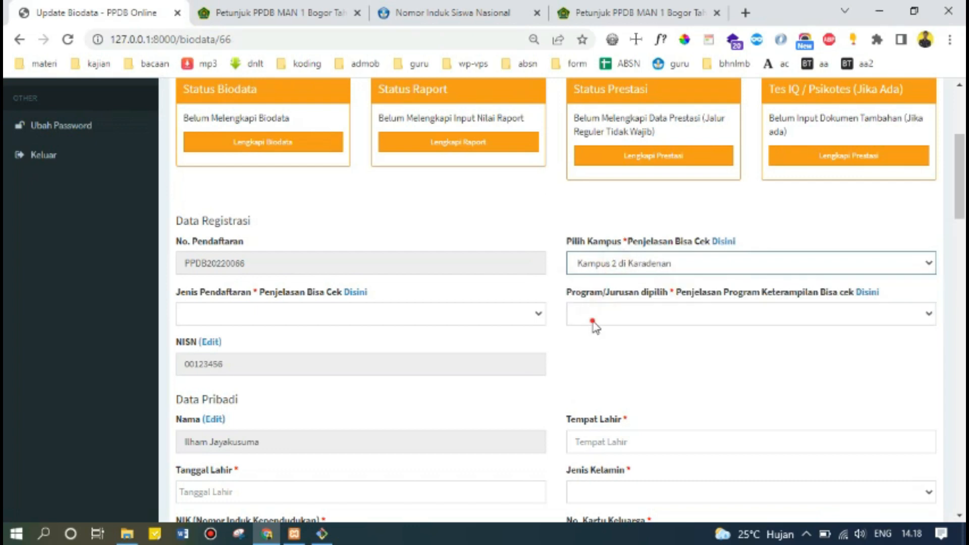
left_click(594, 325)
left_click(600, 267)
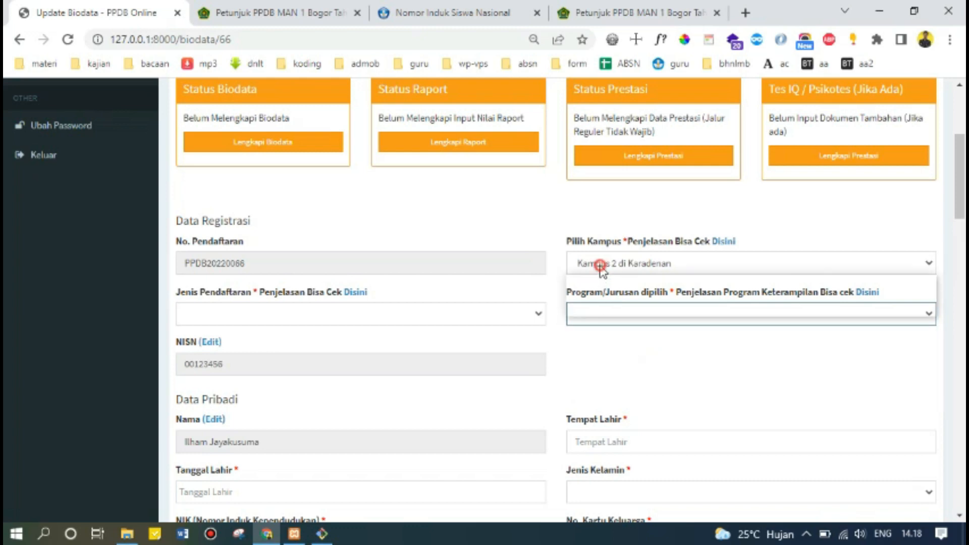
left_click(609, 293)
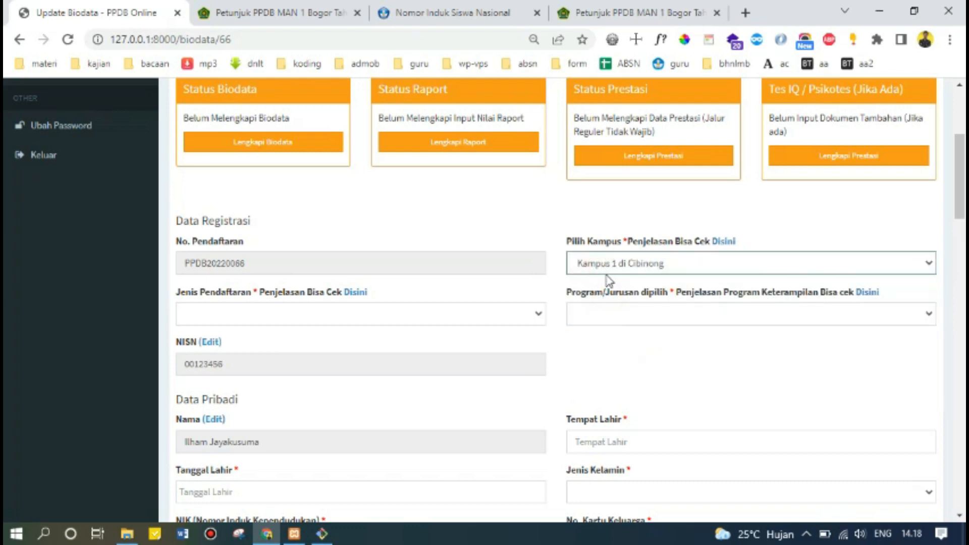
left_click(596, 313)
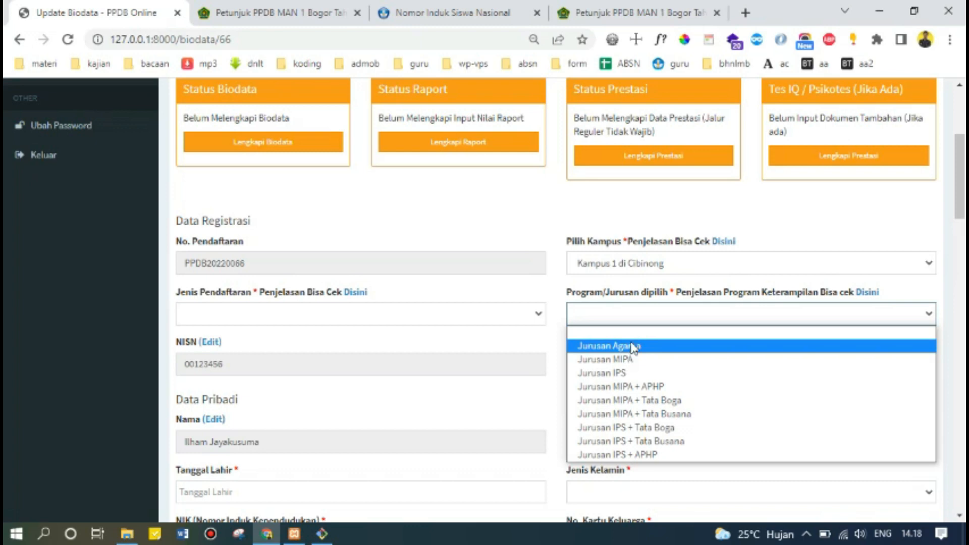
Keep Kampus 1 di Cibinong and review the Prestasi and Regular Jenis Pendaftaran options.
left_click(626, 271)
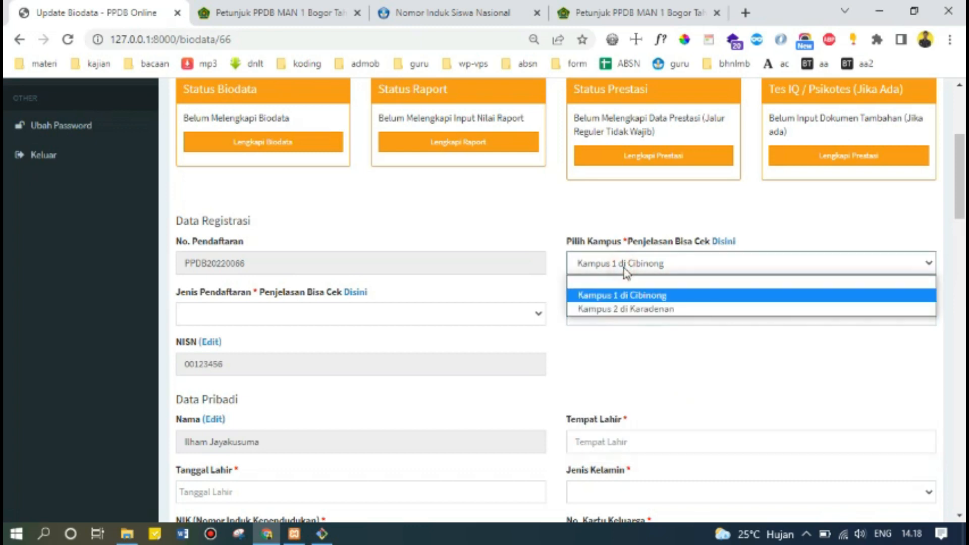
left_click(613, 295)
scroll(383, 262, "down", 1)
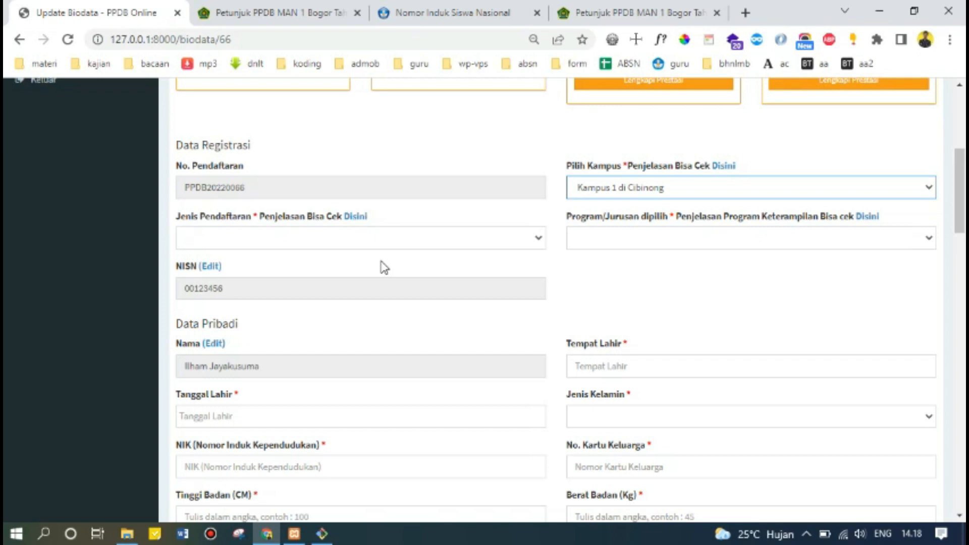
left_click(355, 241)
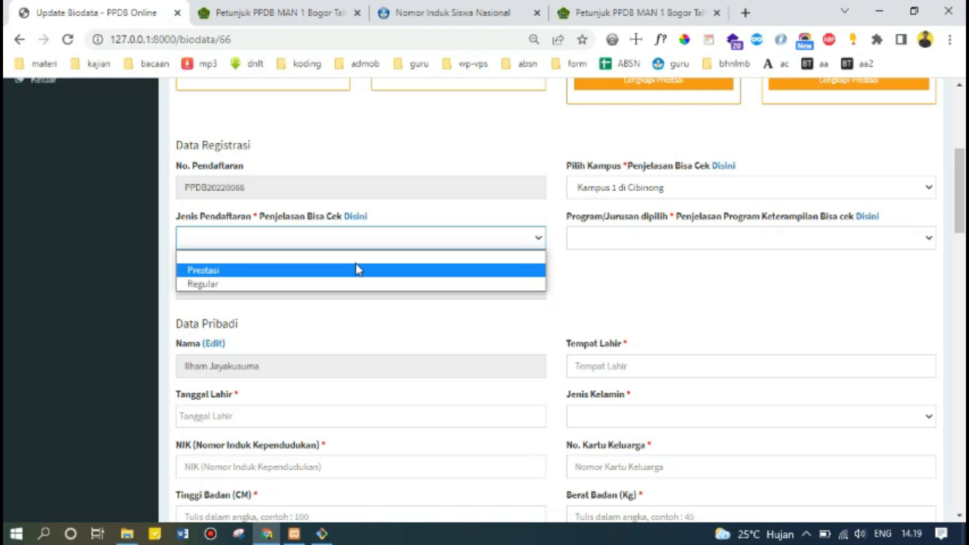
left_click(639, 2)
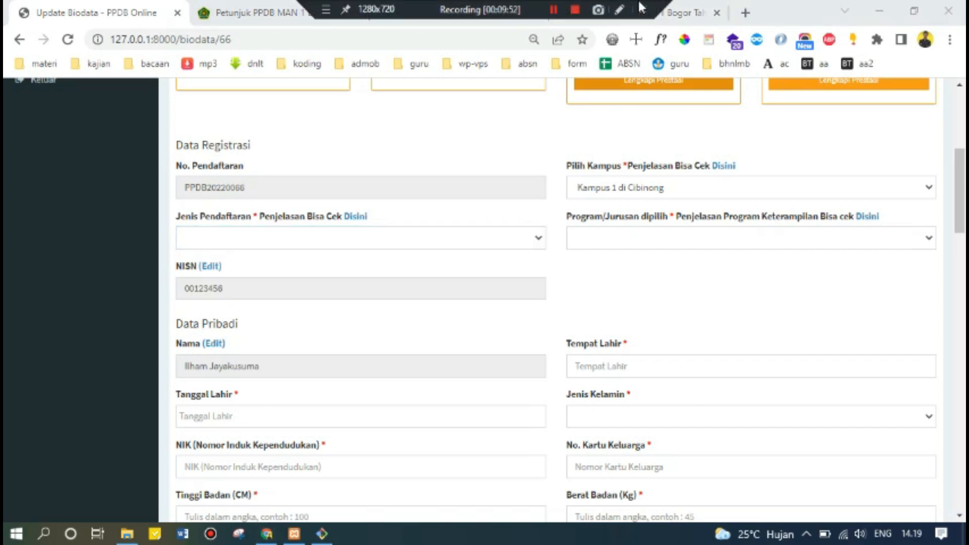
Open the 'Disini' guide and read the Jalur Prestasi and Jalur Reguler route descriptions.
left_click(357, 217)
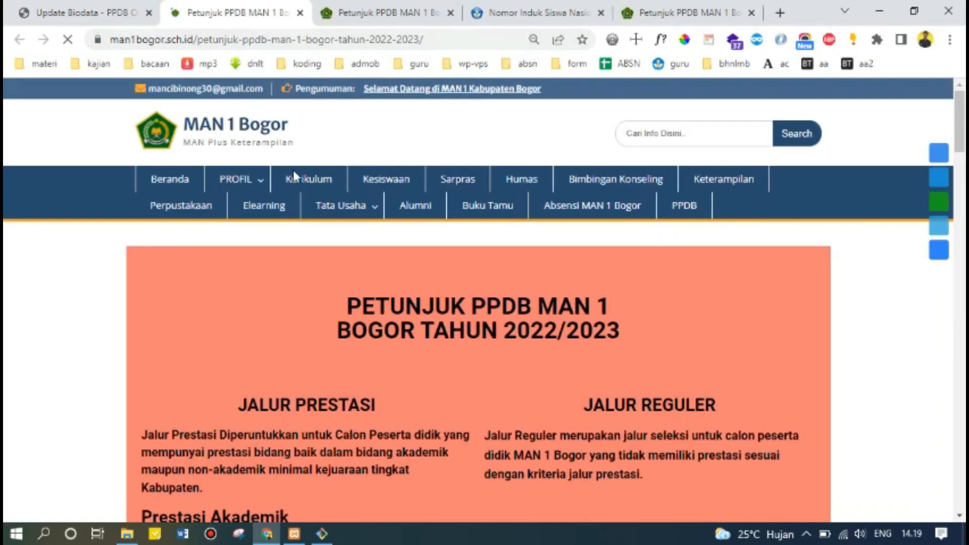
scroll(356, 310, "down", 1)
scroll(355, 311, "down", 6)
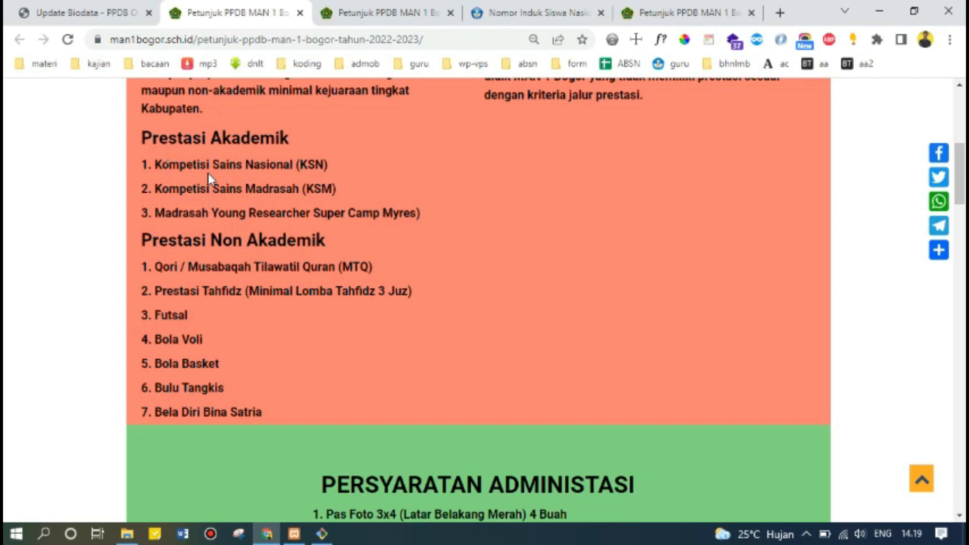
scroll(240, 260, "down", 3)
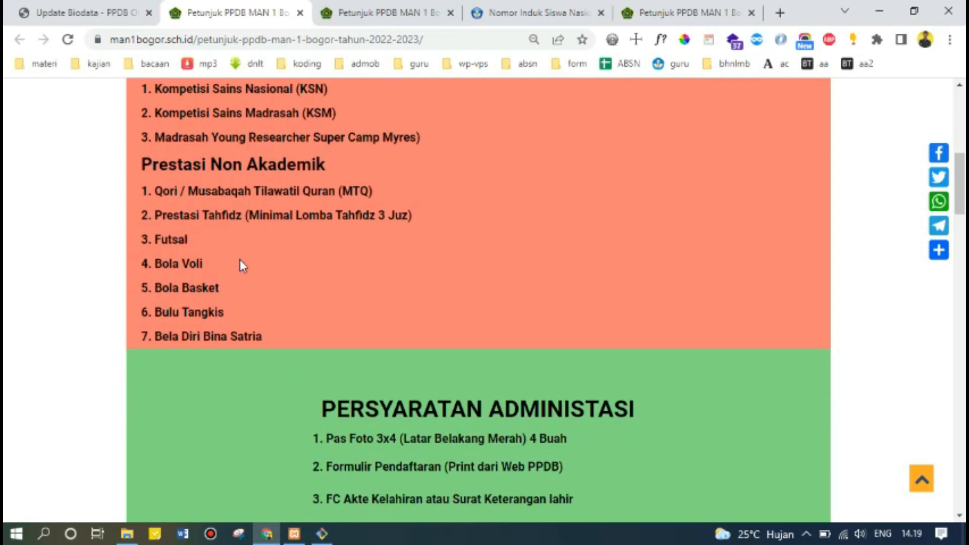
scroll(240, 260, "up", 4)
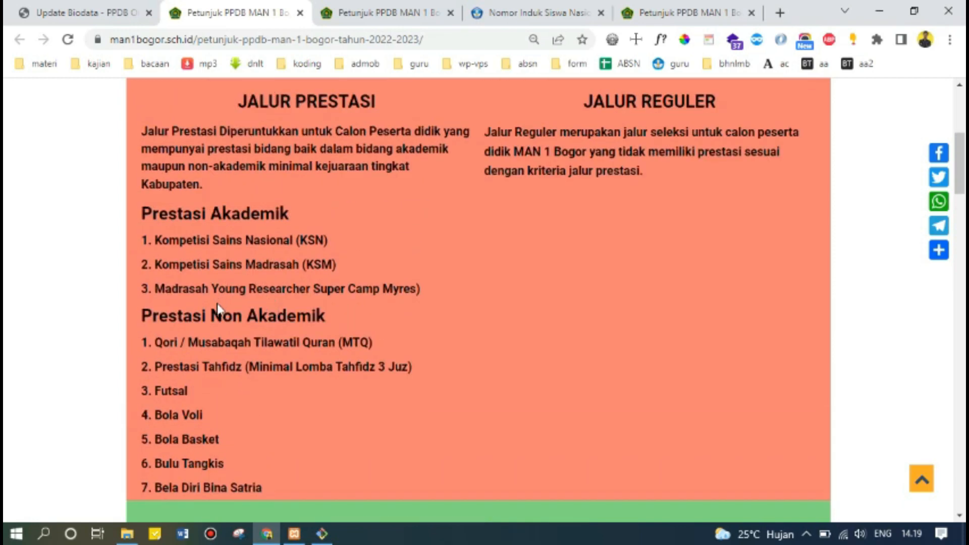
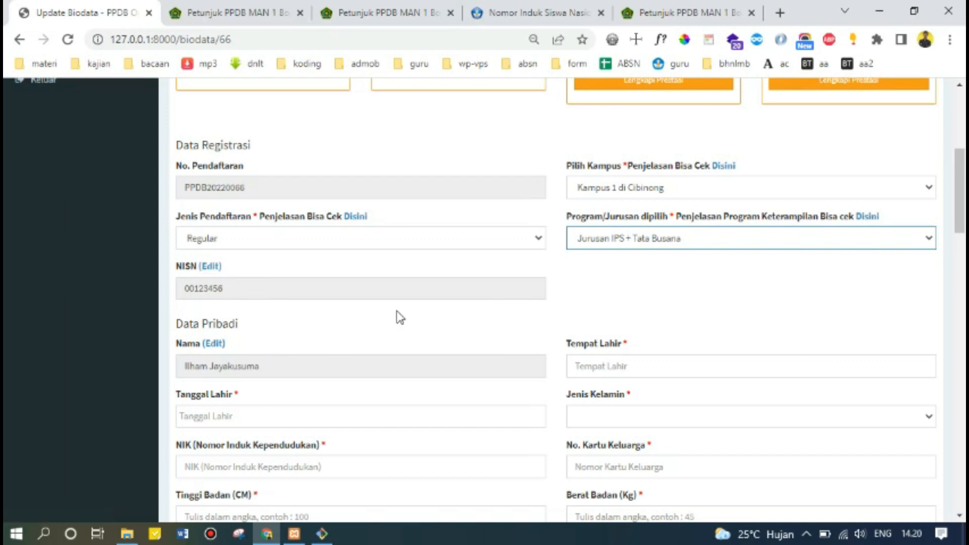
Fill Tempat Lahir with Bogor from the autofill suggestions.
scroll(401, 318, "down", 1)
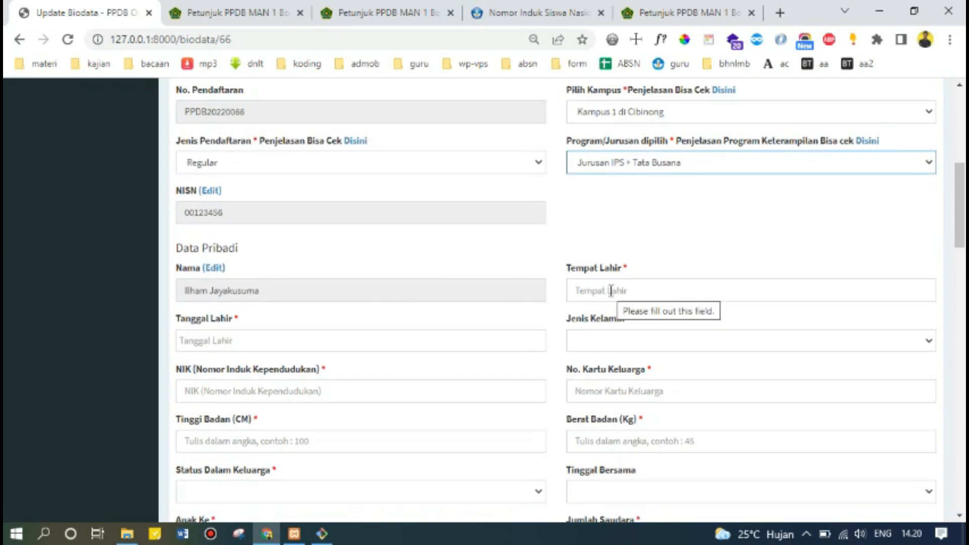
left_click(611, 290)
left_click(608, 319)
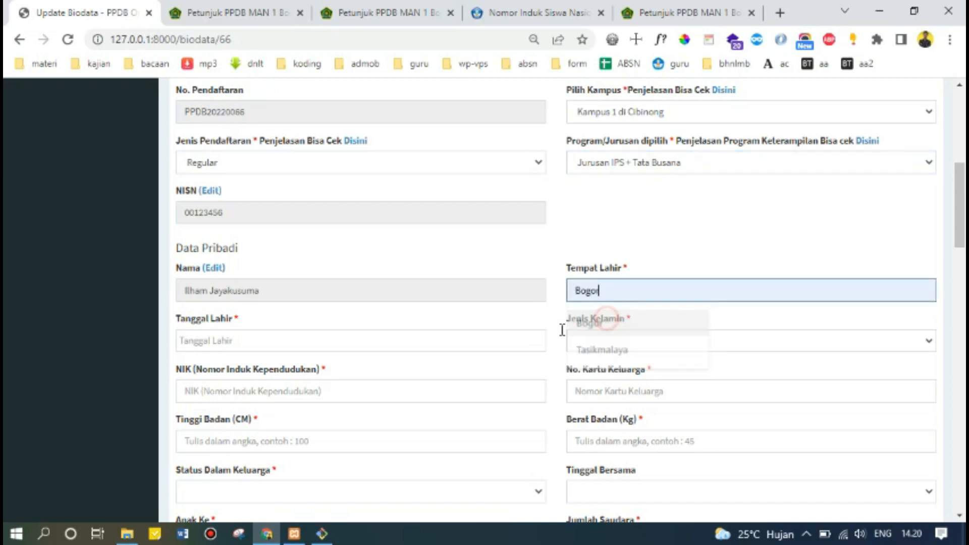
scroll(362, 331, "down", 1)
left_click(233, 268)
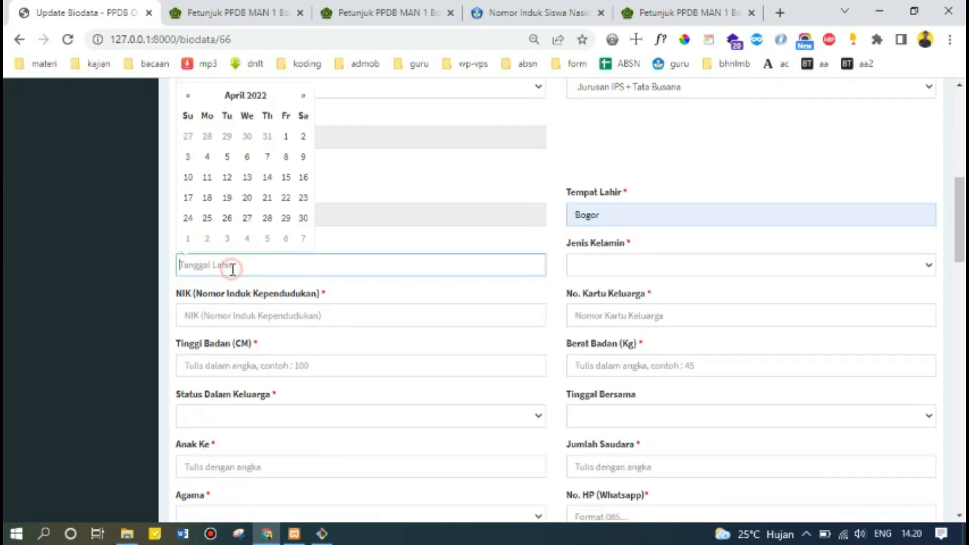
left_click(253, 95)
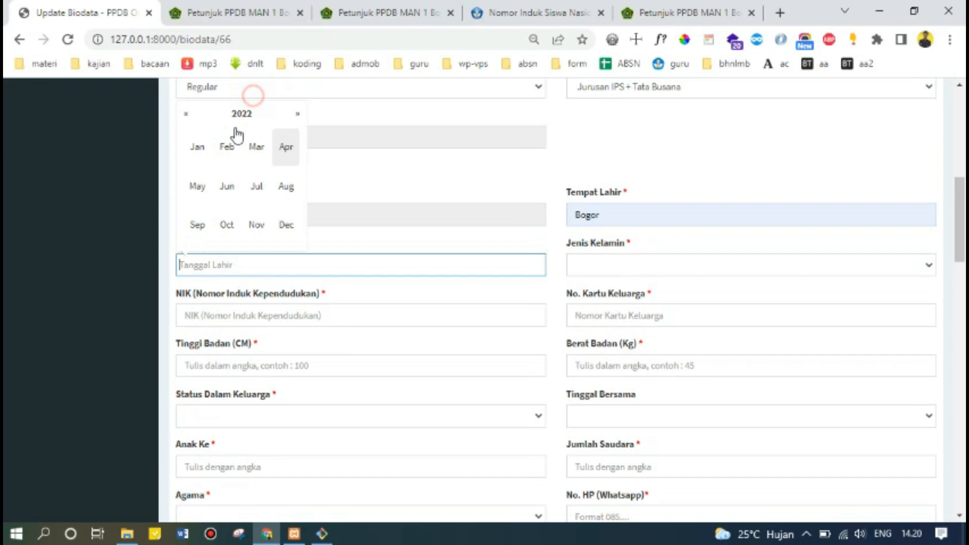
left_click(184, 112)
left_click(185, 115)
double_click(186, 116)
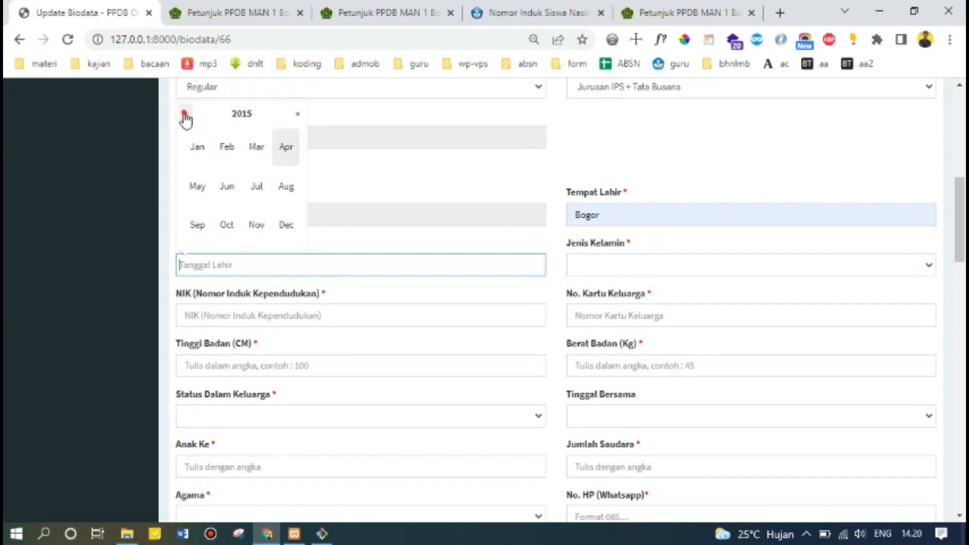
double_click(185, 114)
double_click(185, 115)
double_click(185, 115)
left_click(185, 114)
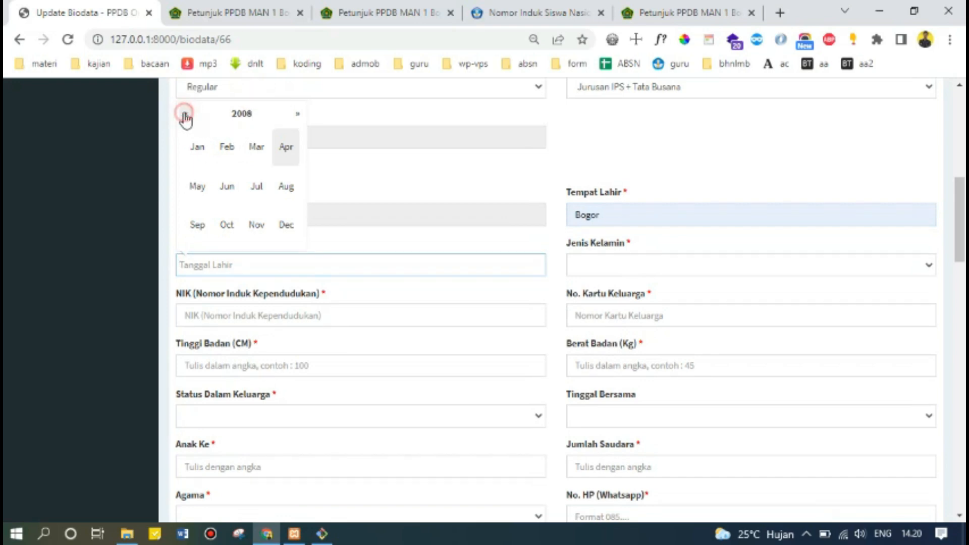
left_click(185, 114)
left_click(185, 114)
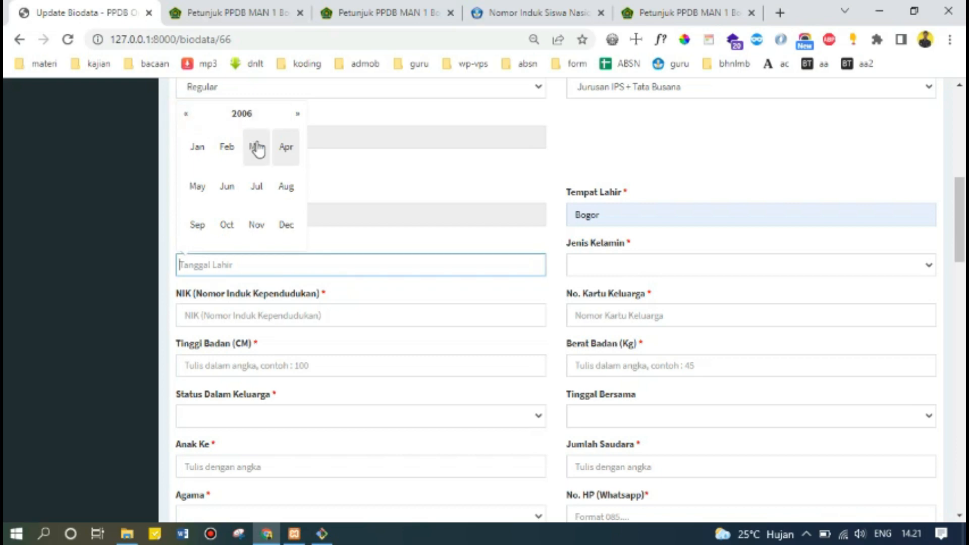
left_click(297, 114)
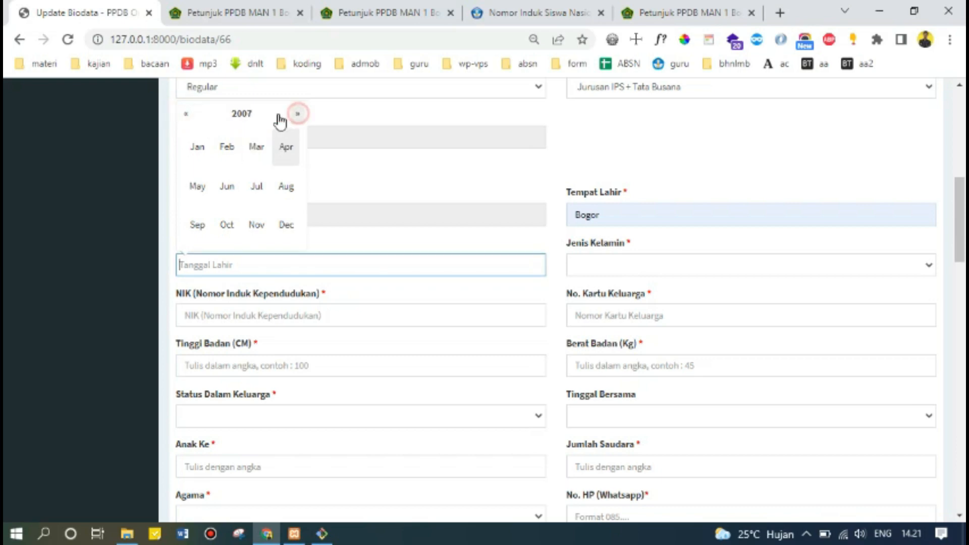
left_click(256, 147)
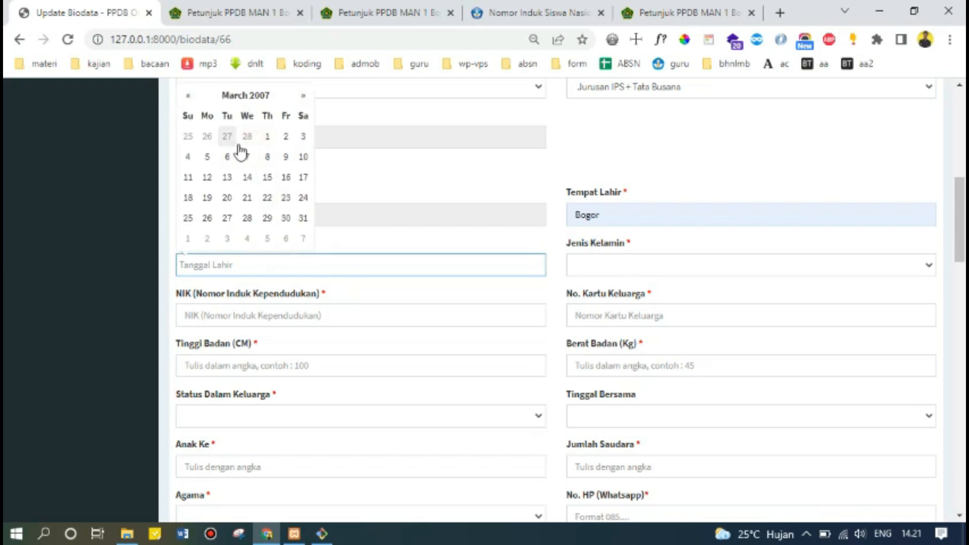
left_click(207, 157)
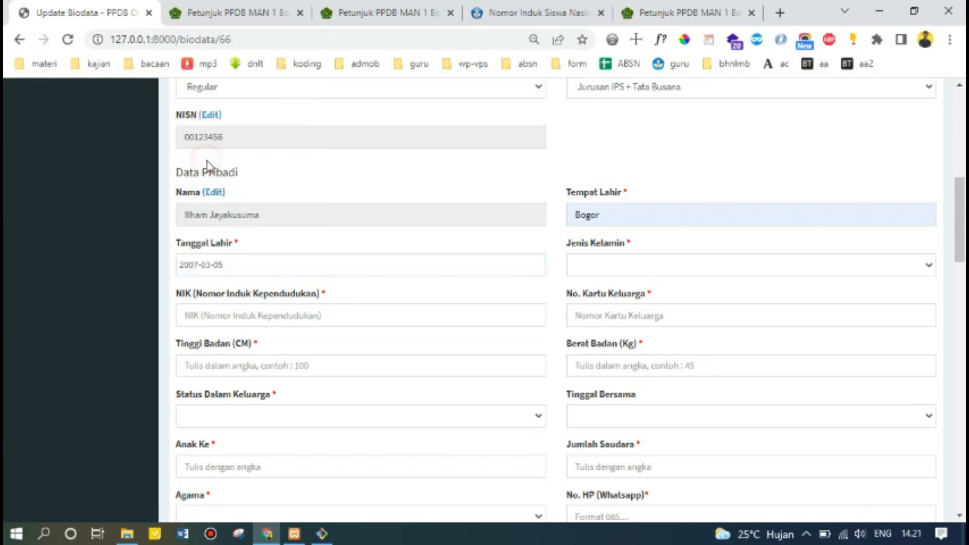
left_click(246, 263)
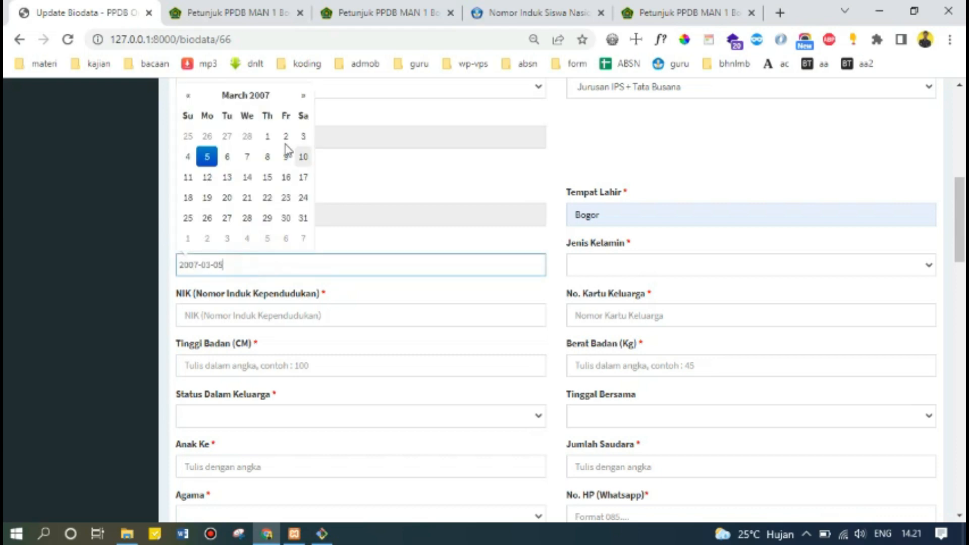
left_click(378, 169)
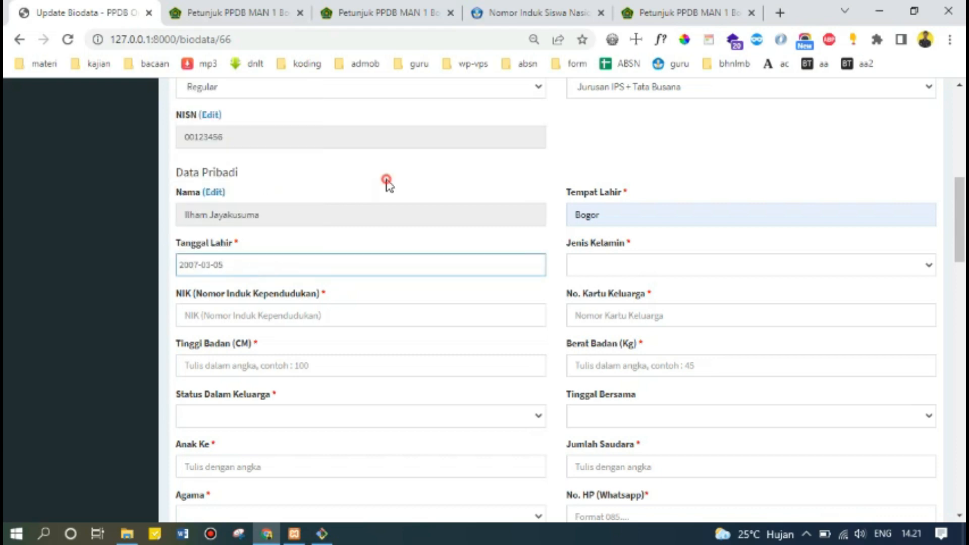
Set Jenis Kelamin to Laki-laki.
left_click(593, 268)
left_click(600, 297)
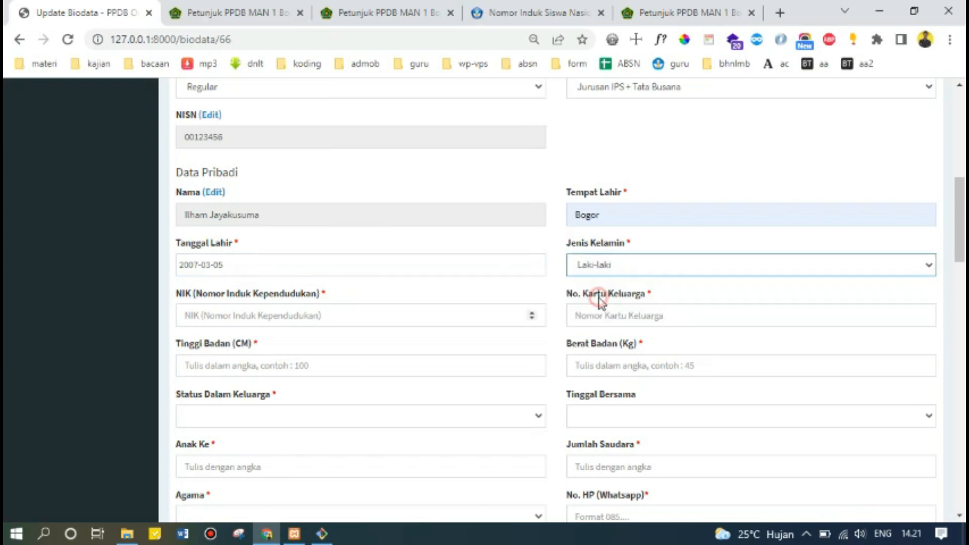
left_click(307, 316)
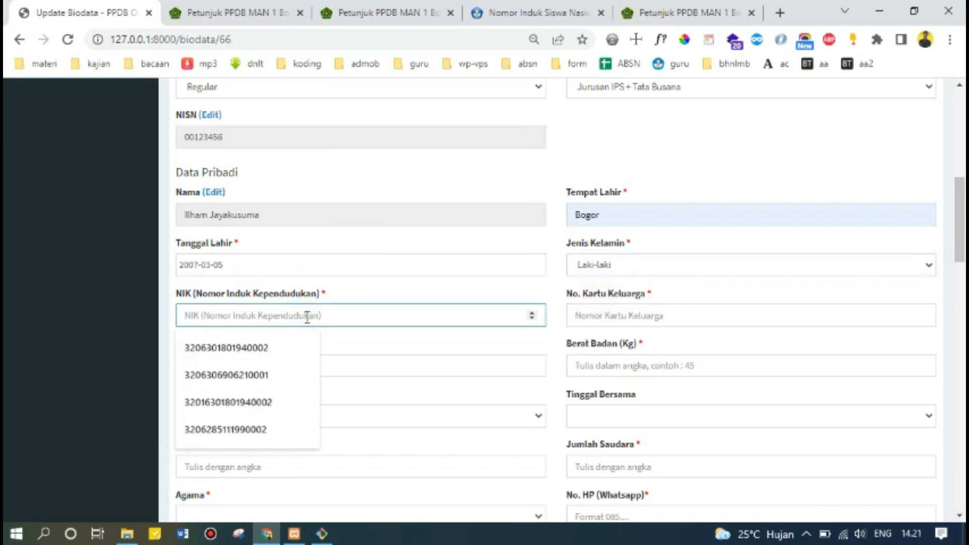
Fill NIK from autofill and copy the same number into No. Kartu Keluarga.
left_click(286, 352)
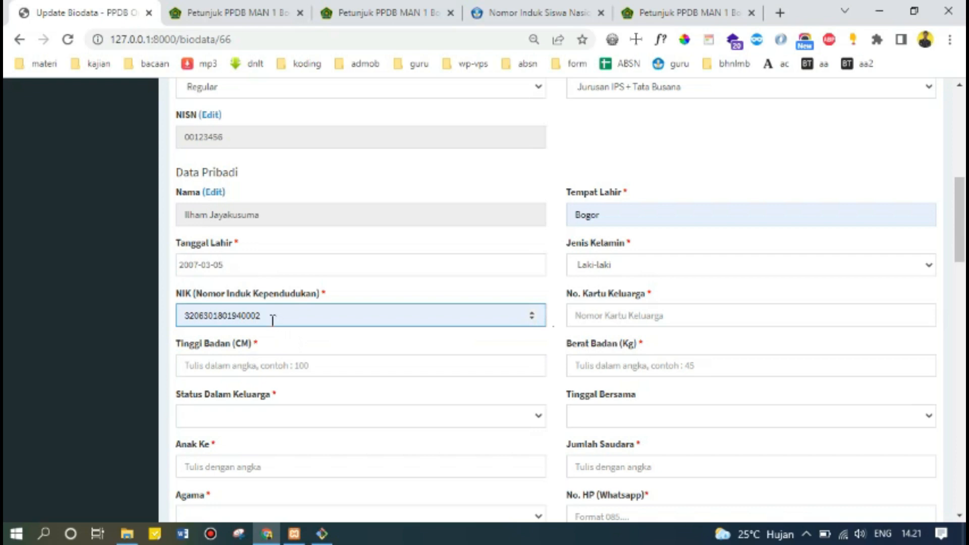
left_click(674, 316)
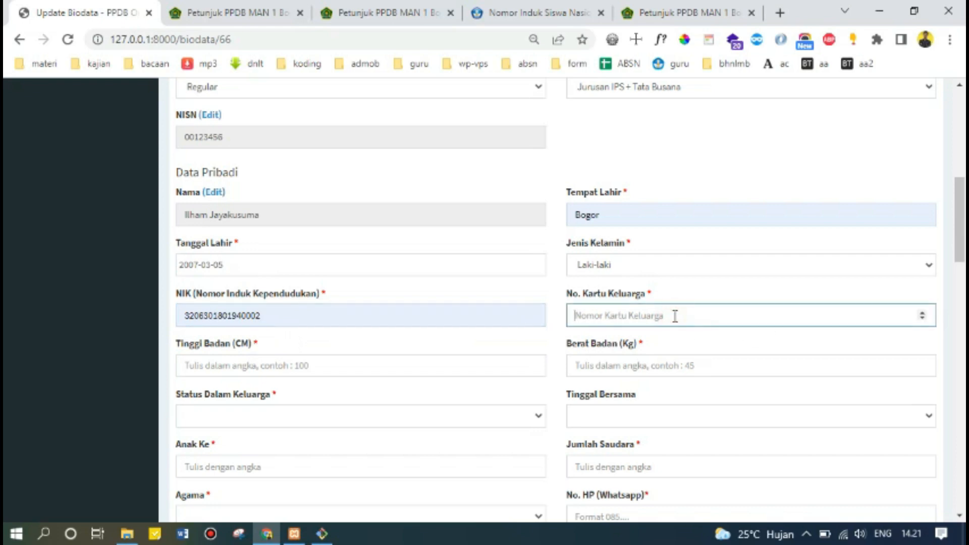
left_click_drag(305, 320, 181, 318)
key("ctrl+c")
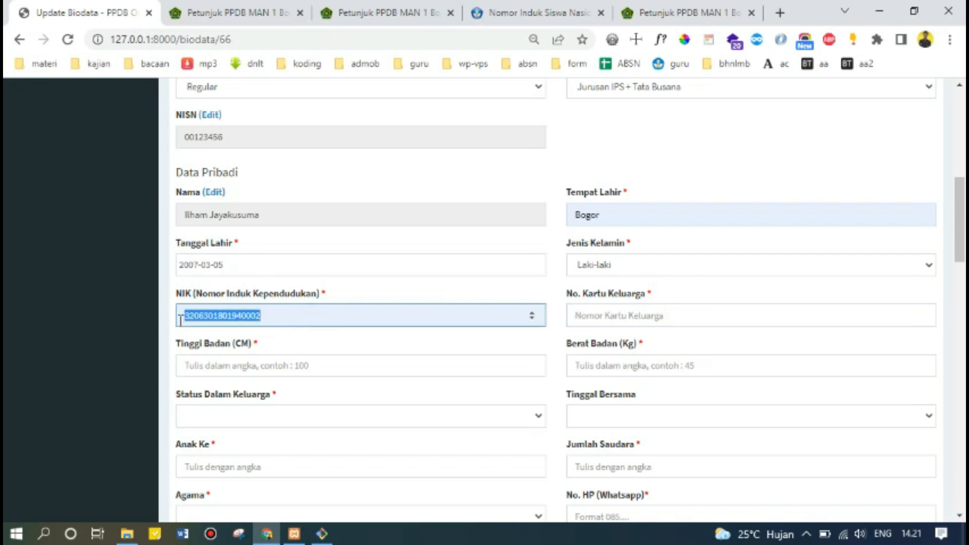
left_click(693, 316)
key("ctrl+v")
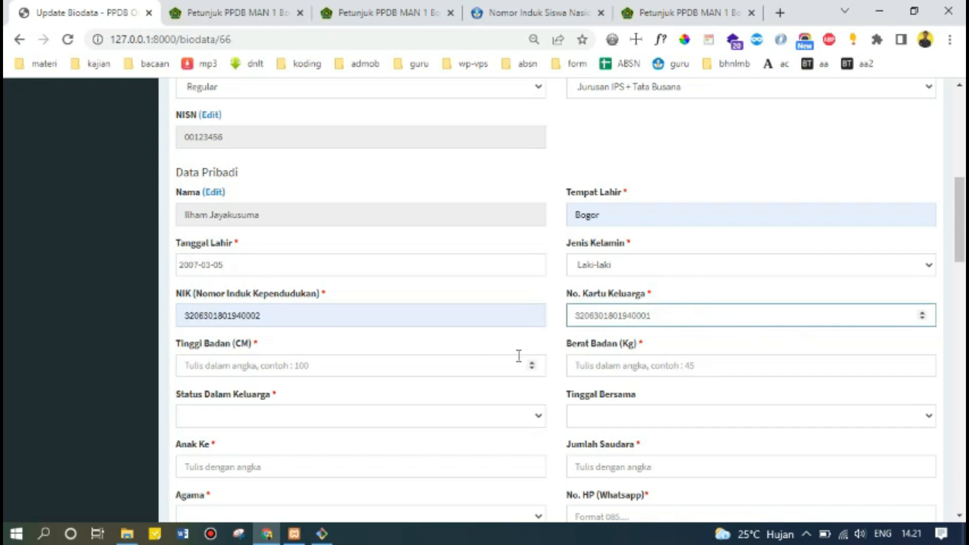
left_click(557, 348)
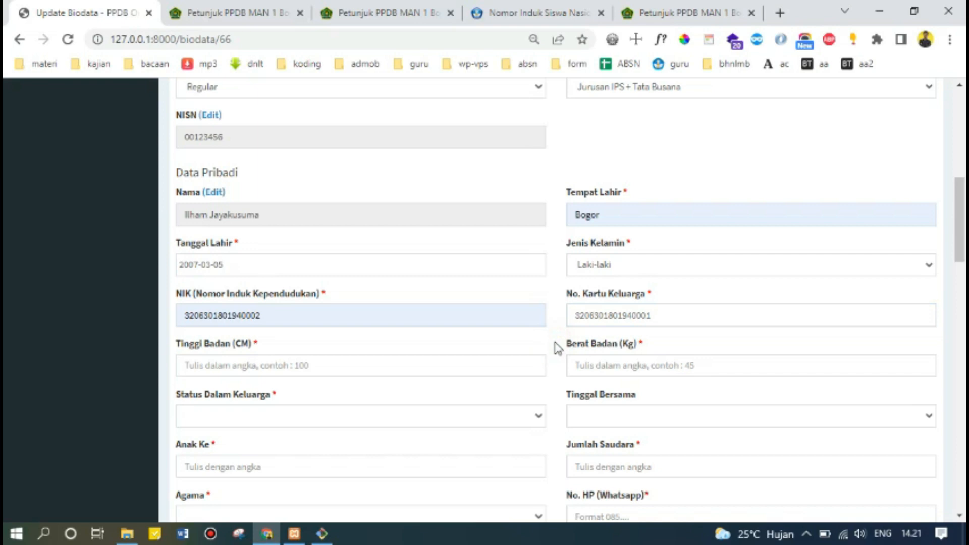
Enter height 150 and weight 56.
scroll(355, 318, "down", 2)
left_click(306, 290)
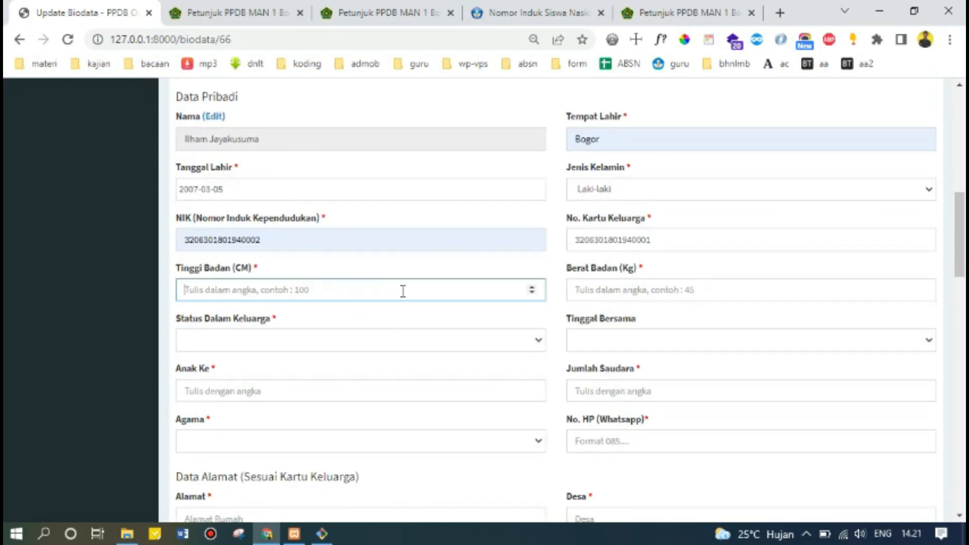
type("150")
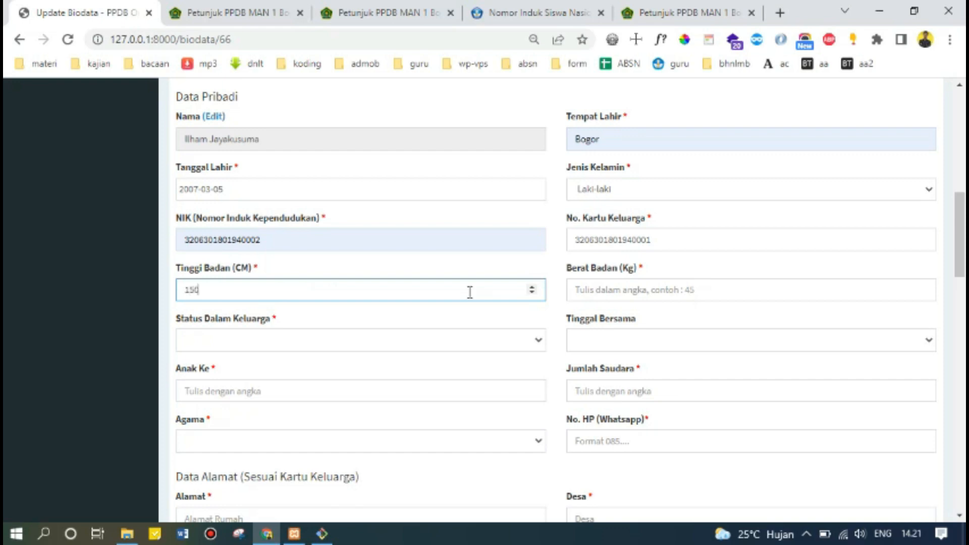
left_click(705, 301)
type("56")
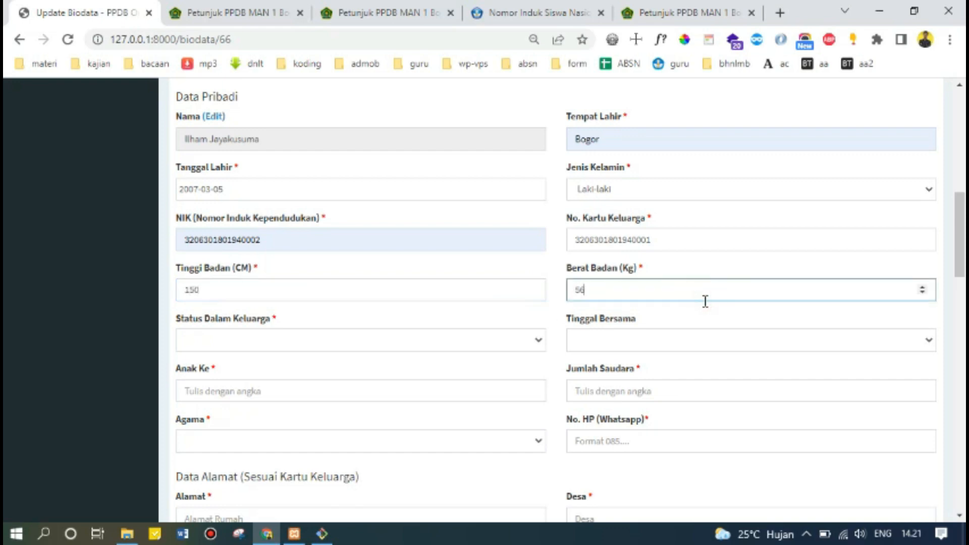
Set family status to Anak Kandung and living with Orang Tua.
left_click(374, 342)
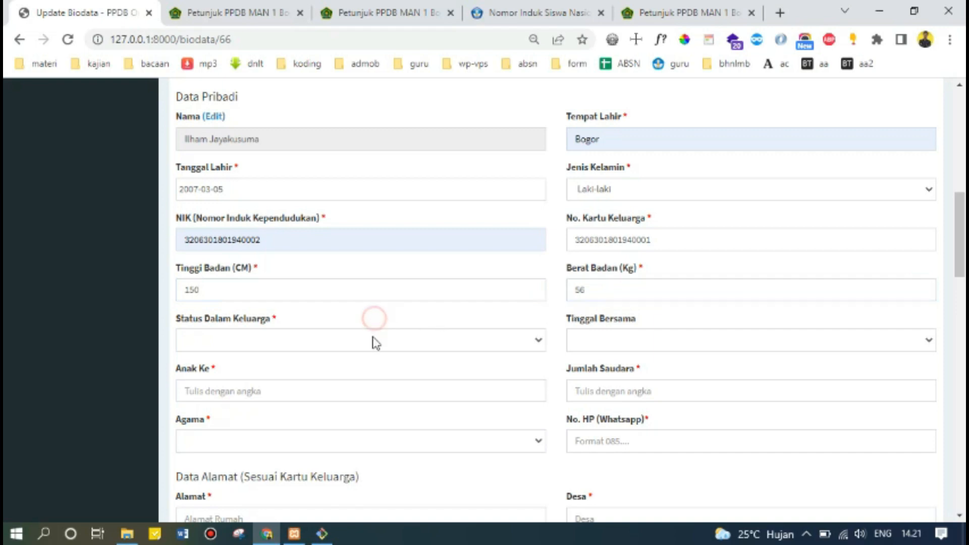
left_click(374, 385)
left_click(372, 344)
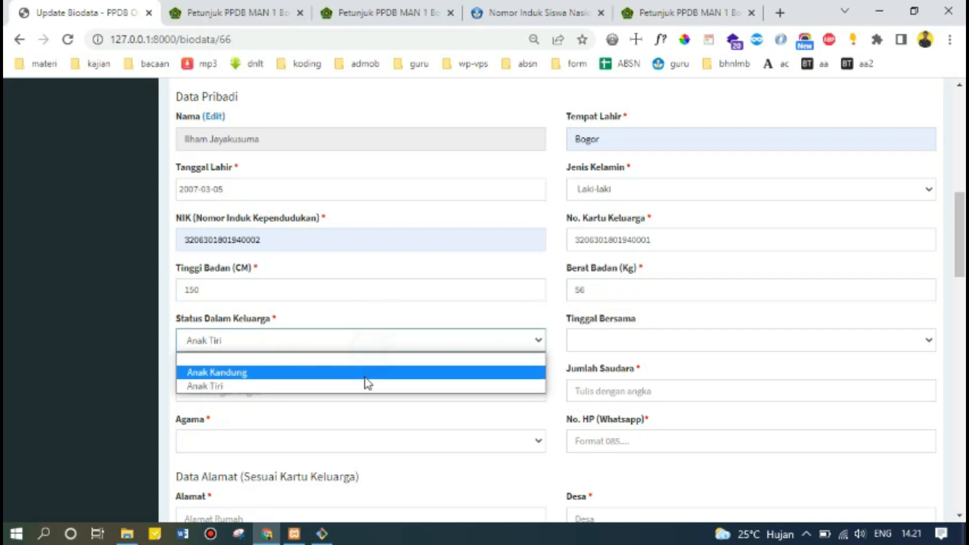
left_click(365, 373)
left_click(630, 340)
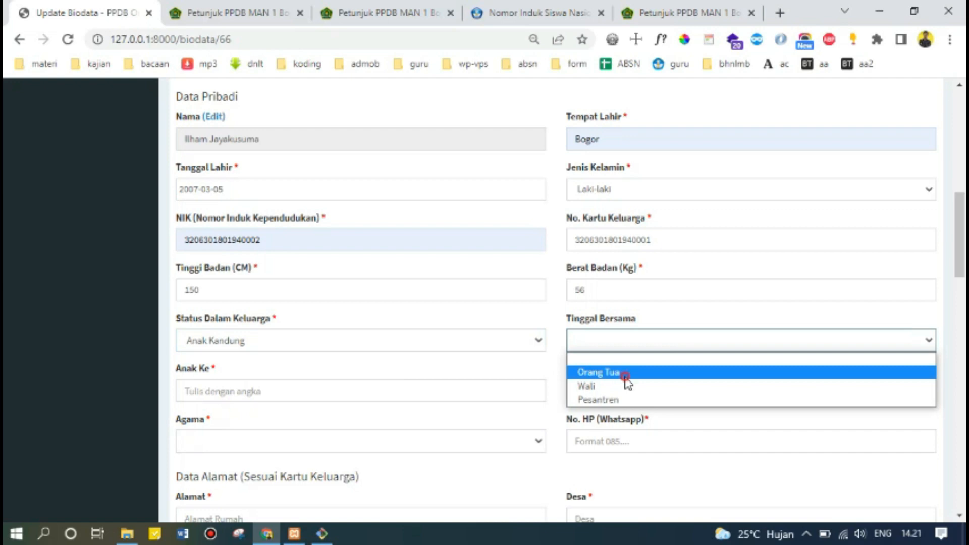
left_click(626, 374)
Enter Anak Ke 1 and 3 siblings.
left_click(287, 391)
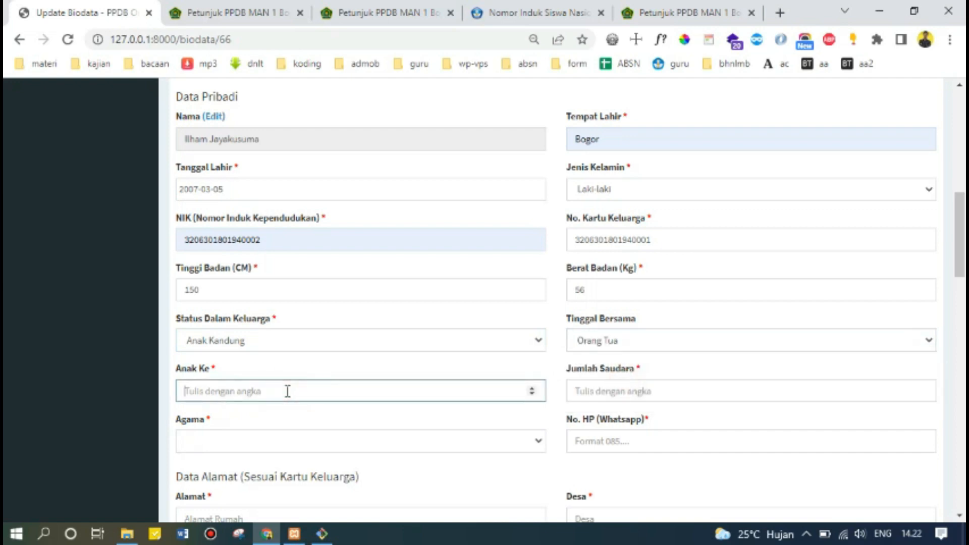
type("1")
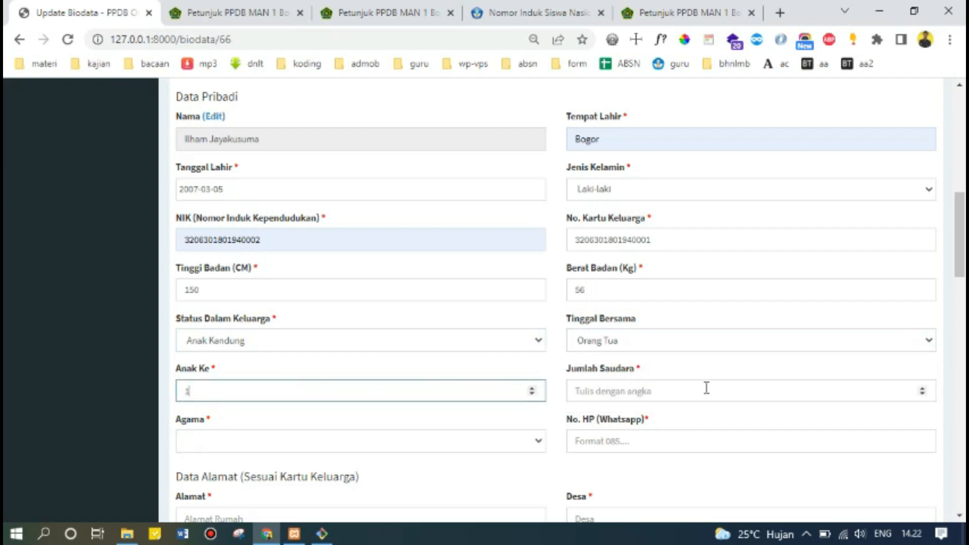
left_click(922, 389)
left_click(923, 389)
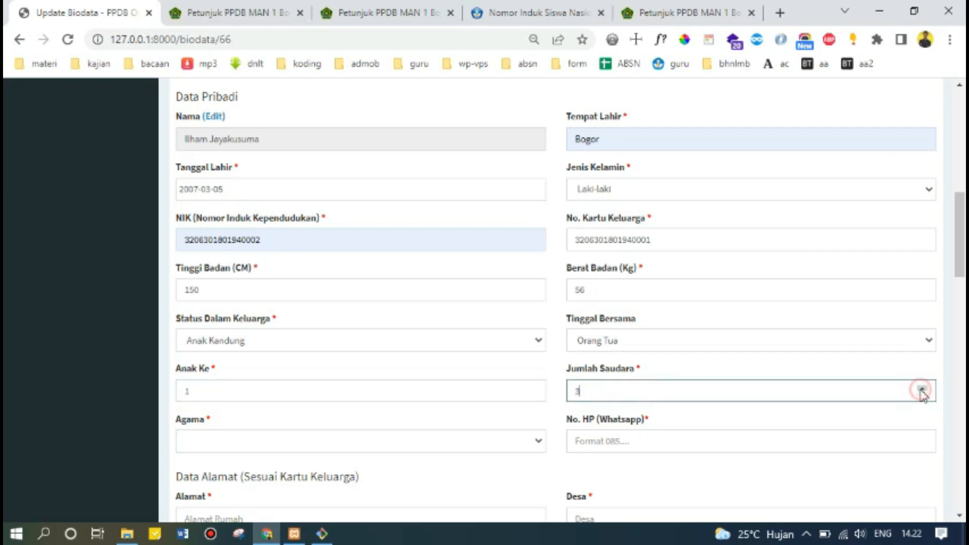
left_click(922, 389)
Set Agama to Islam and enter the student's WhatsApp phone number.
scroll(556, 340, "down", 1)
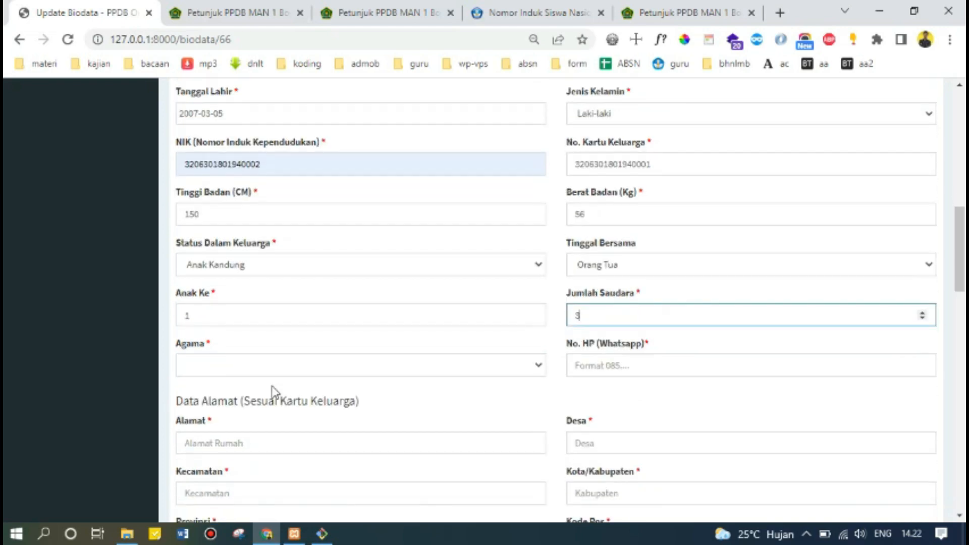
left_click(280, 373)
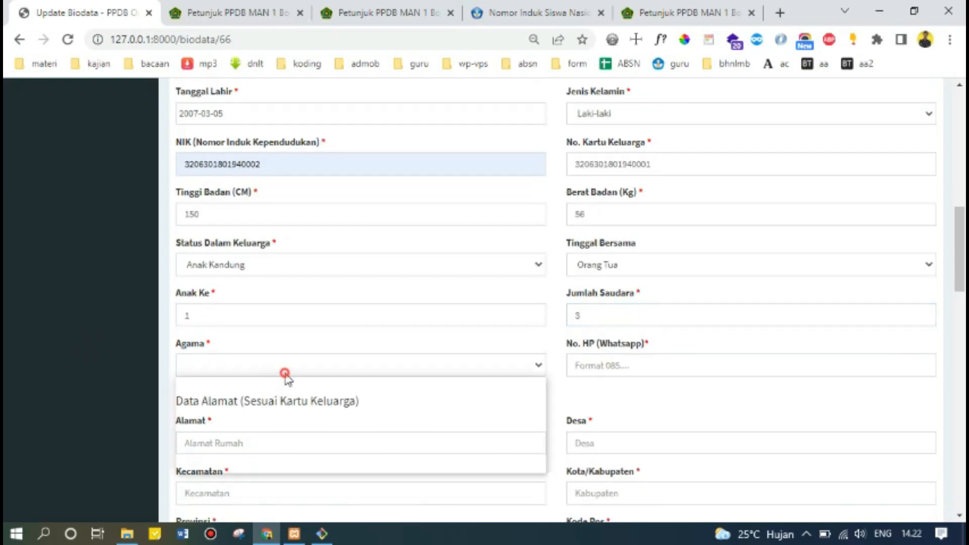
left_click(286, 397)
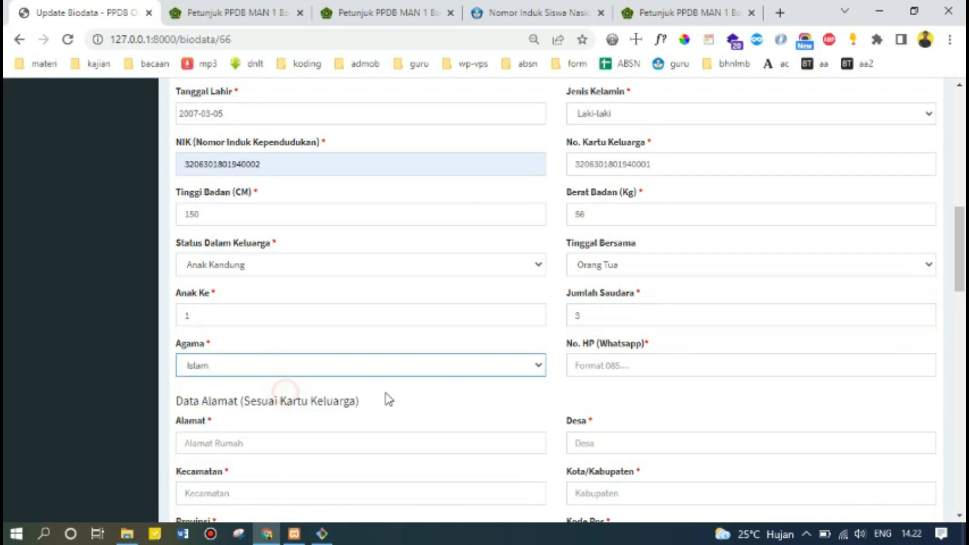
left_click(723, 370)
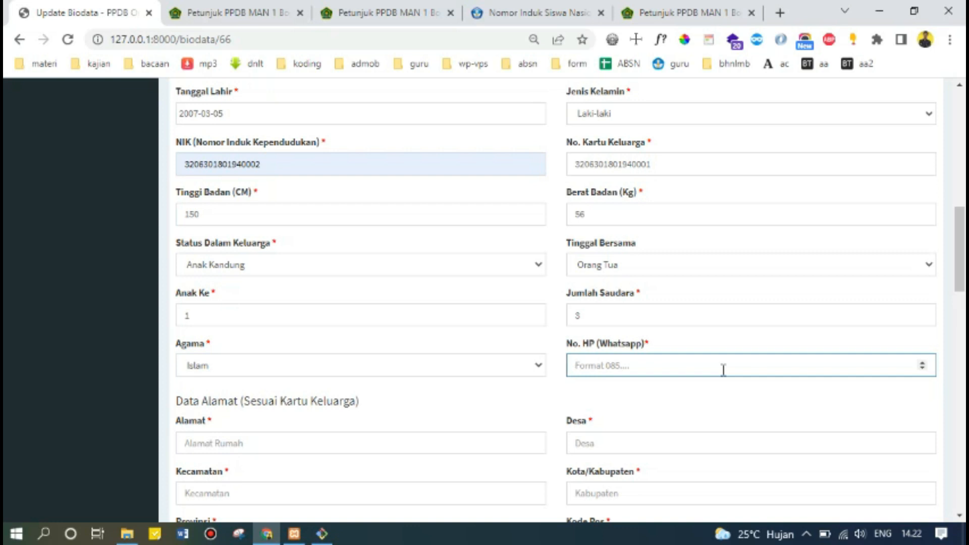
Fill the home street address with the correct saved 'Jl' suggestion.
scroll(522, 402, "down", 3)
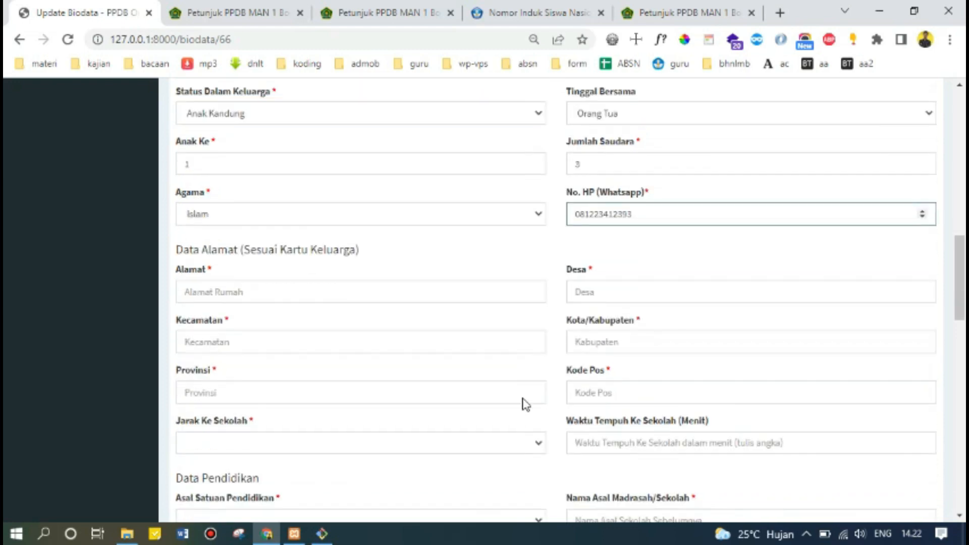
scroll(524, 399, "up", 5)
scroll(525, 399, "down", 5)
left_click(240, 295)
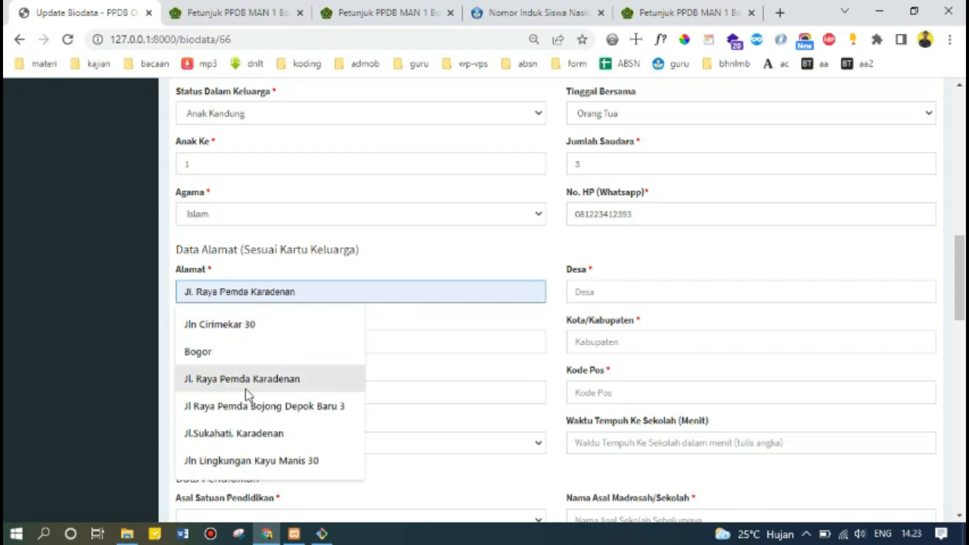
left_click(256, 406)
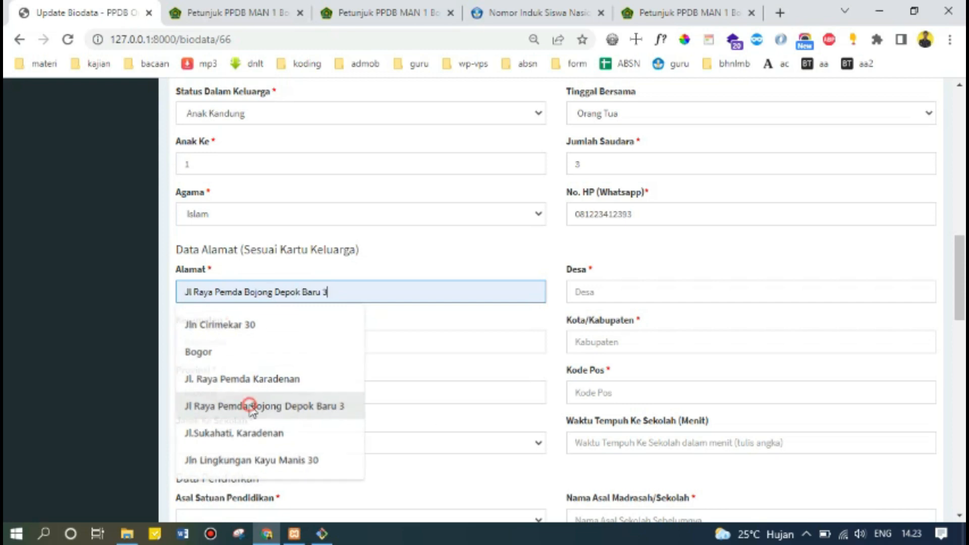
left_click(629, 295)
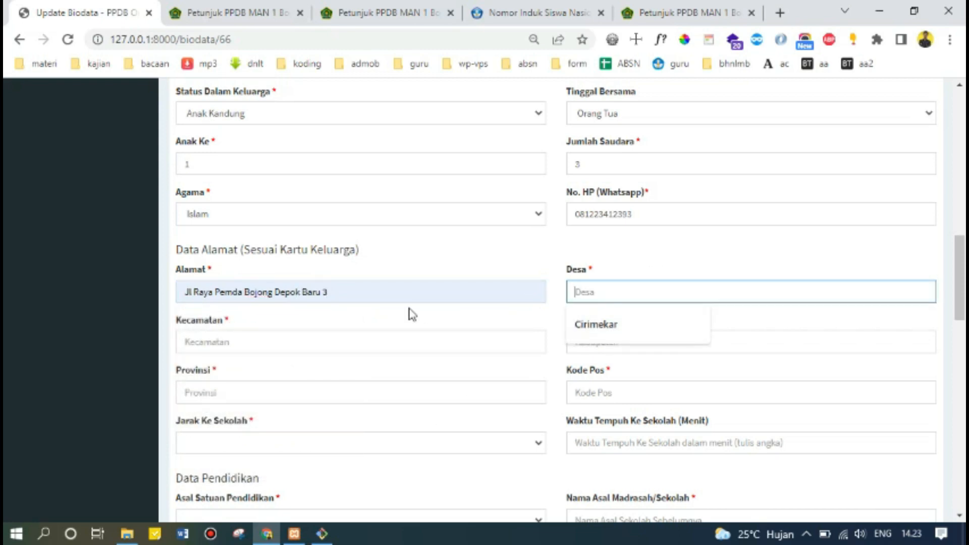
left_click_drag(404, 294, 120, 310)
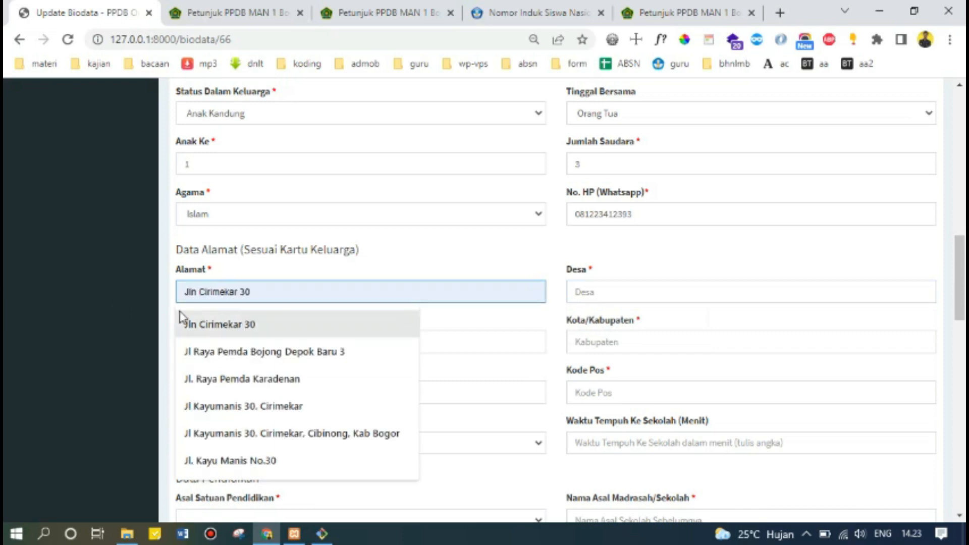
left_click(224, 325)
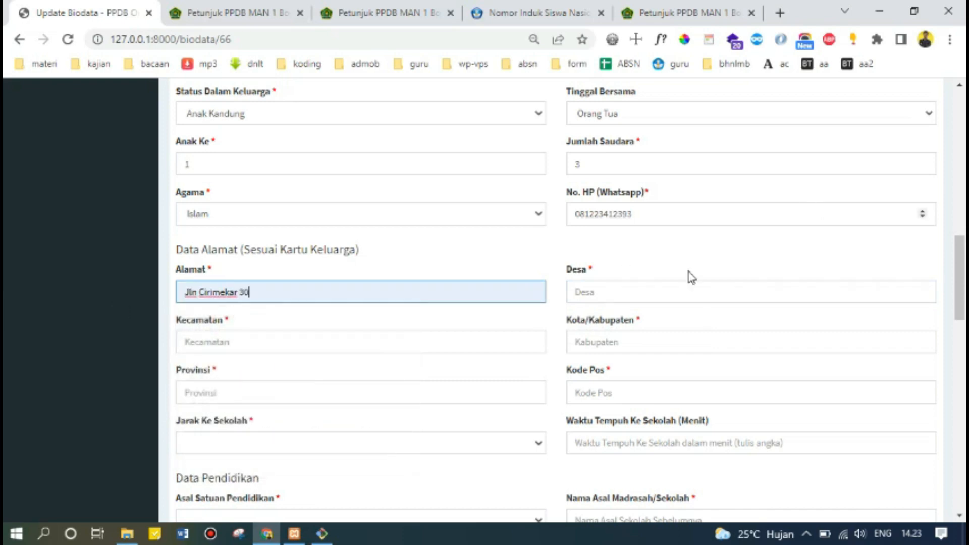
Fill village, district, Bogor city, Jawa Barat province and the postal code.
left_click(614, 293)
left_click(610, 324)
left_click(237, 344)
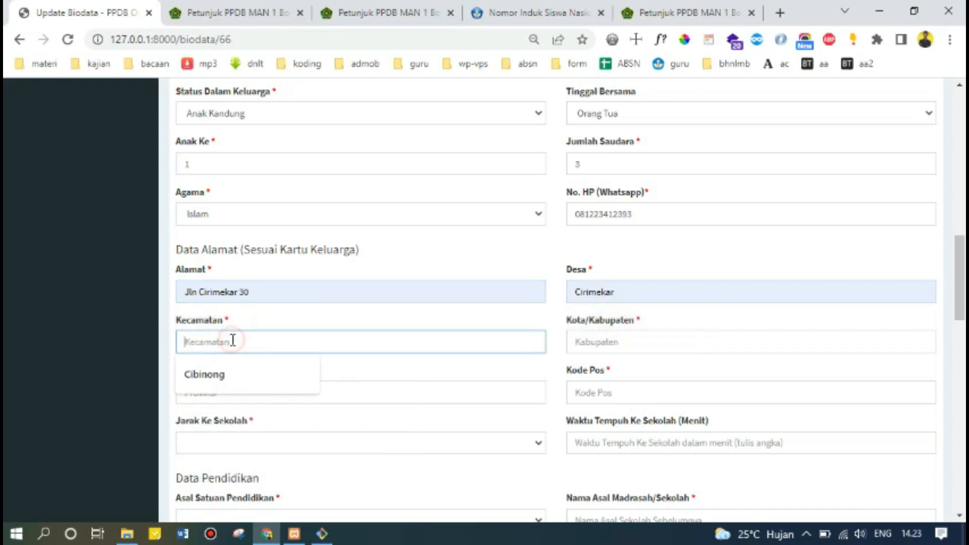
left_click(225, 371)
left_click(612, 342)
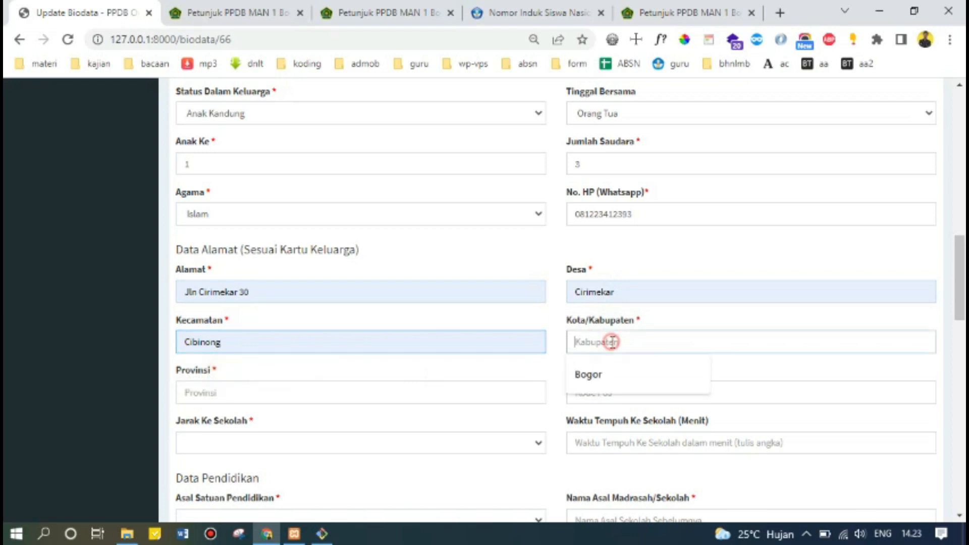
left_click(604, 382)
left_click(342, 398)
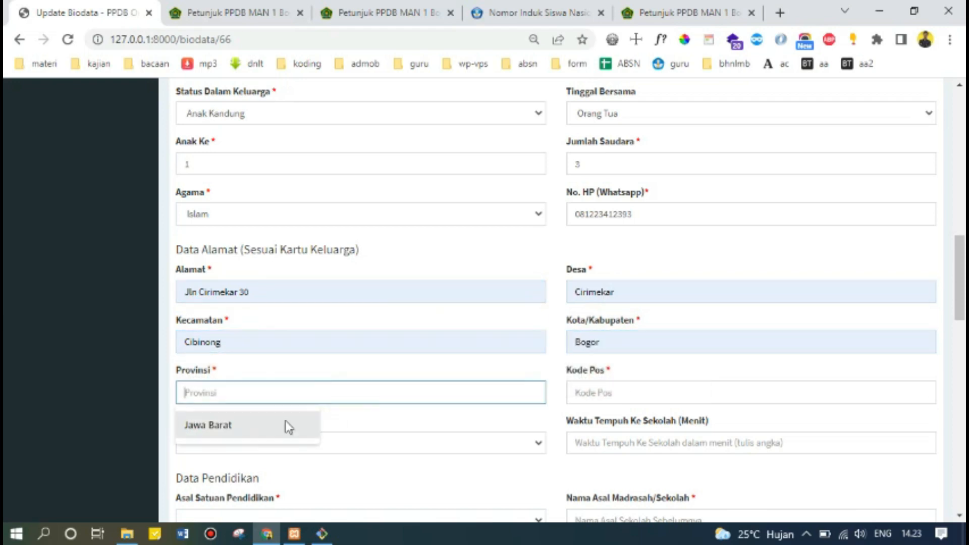
left_click(253, 435)
left_click(618, 398)
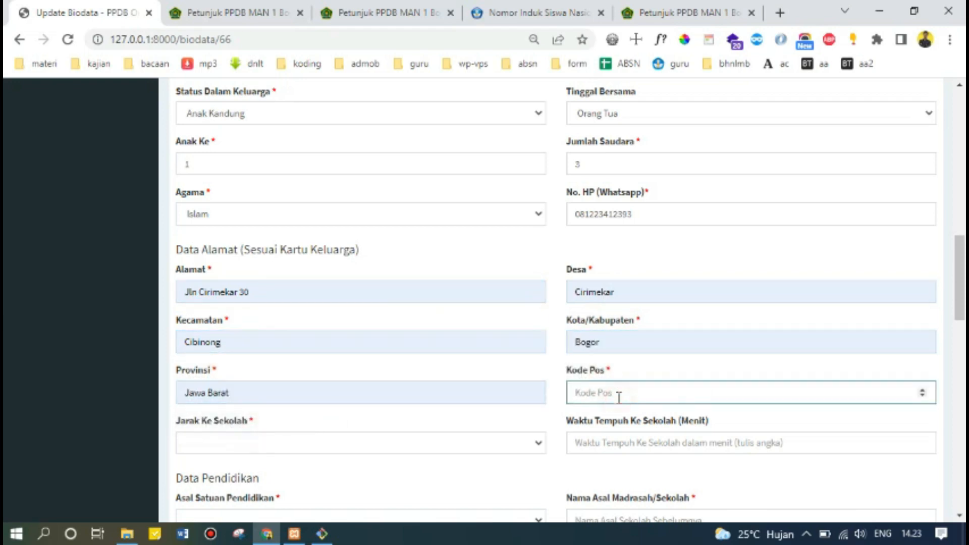
type("16197")
Set distance to school to Lebih dari 5 KM and travel time to 45 minutes.
scroll(303, 413, "down", 1)
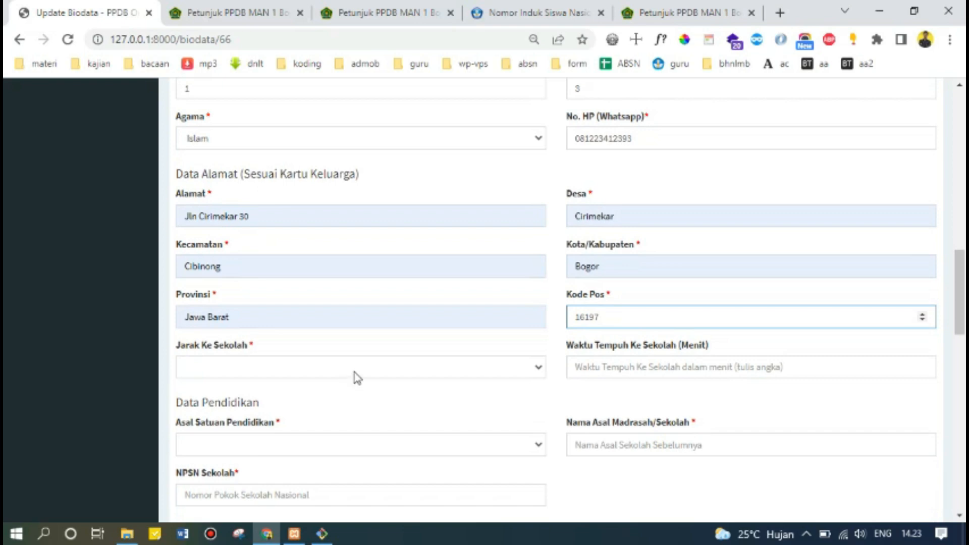
left_click(298, 366)
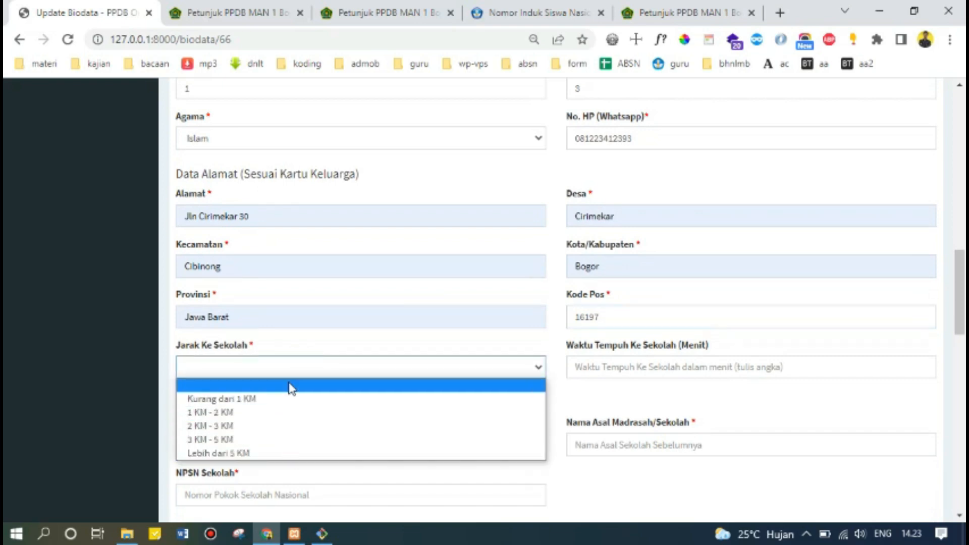
left_click(297, 454)
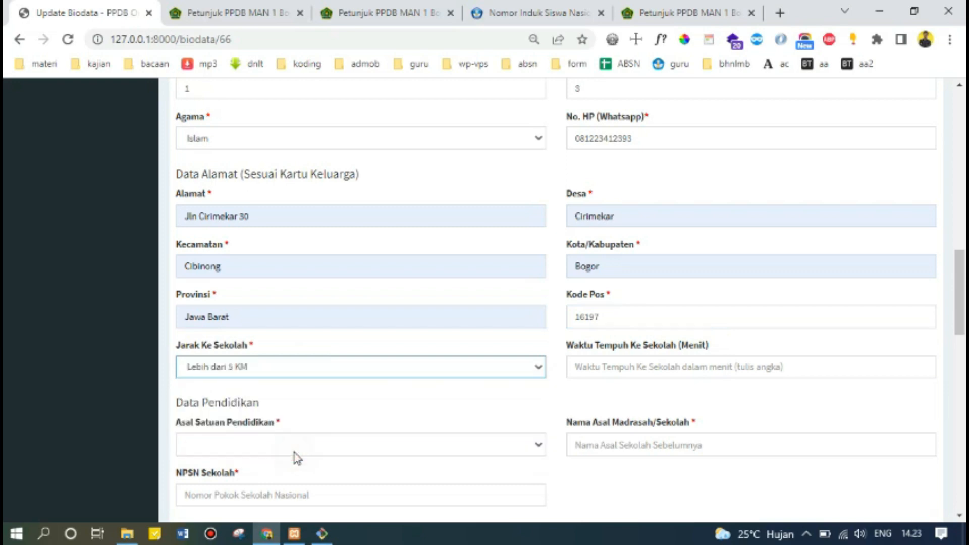
left_click(649, 377)
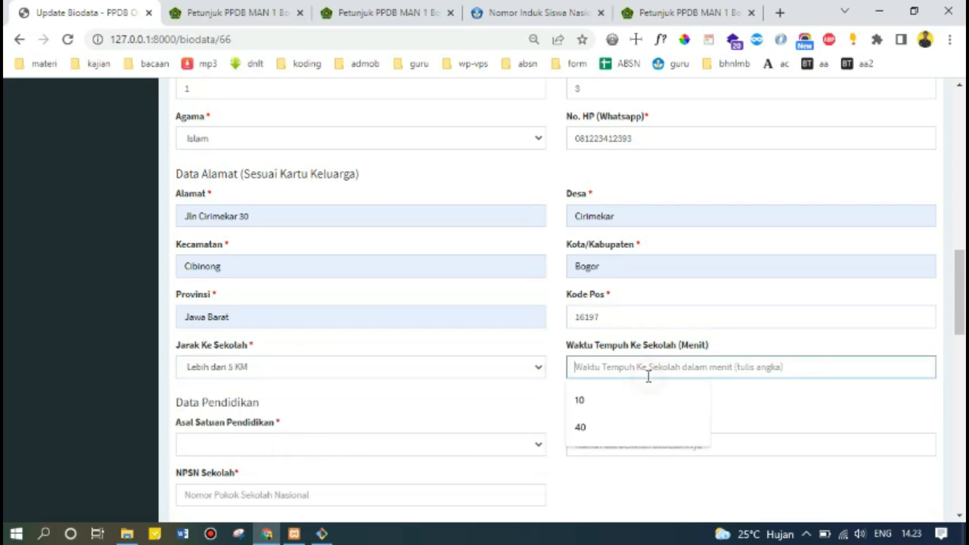
type("45")
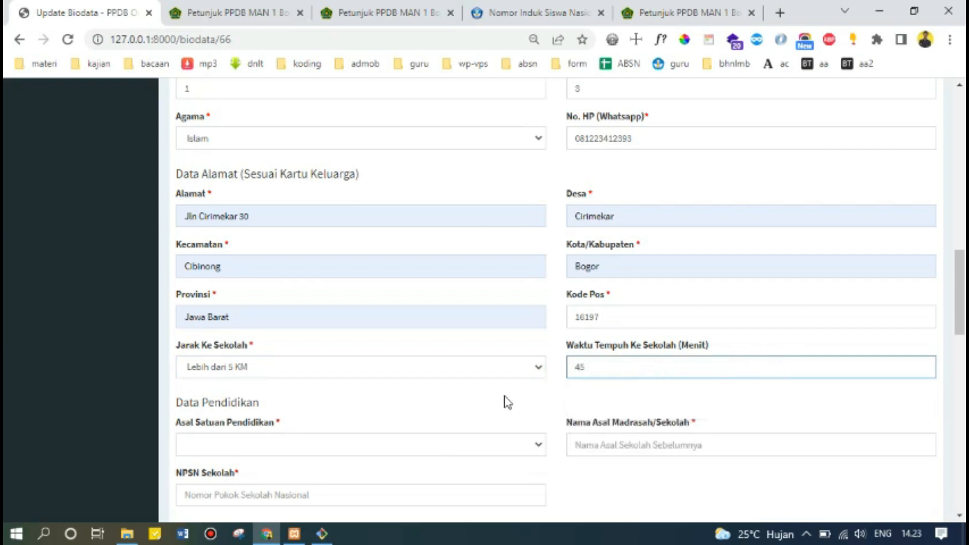
left_click(505, 397)
scroll(505, 399, "down", 2)
scroll(505, 400, "up", 2)
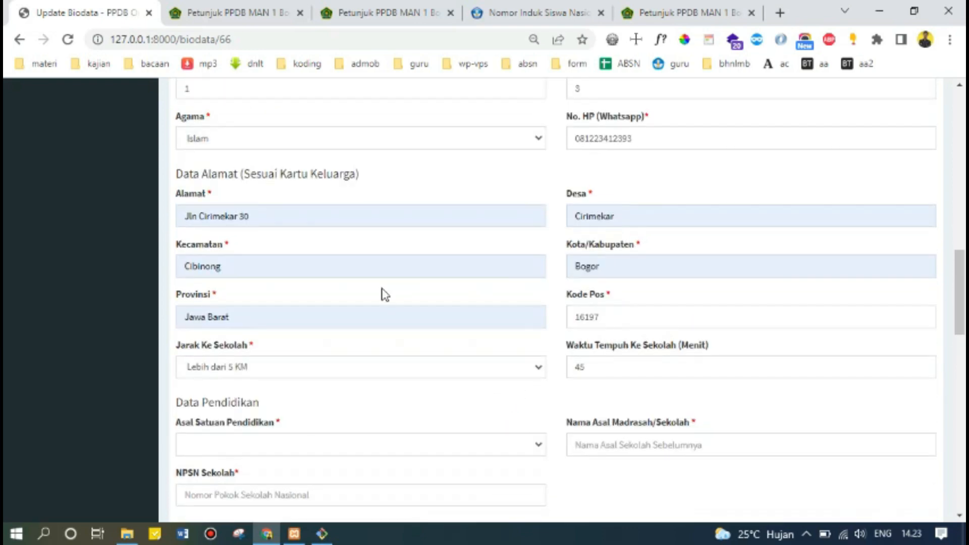
scroll(377, 365, "down", 2)
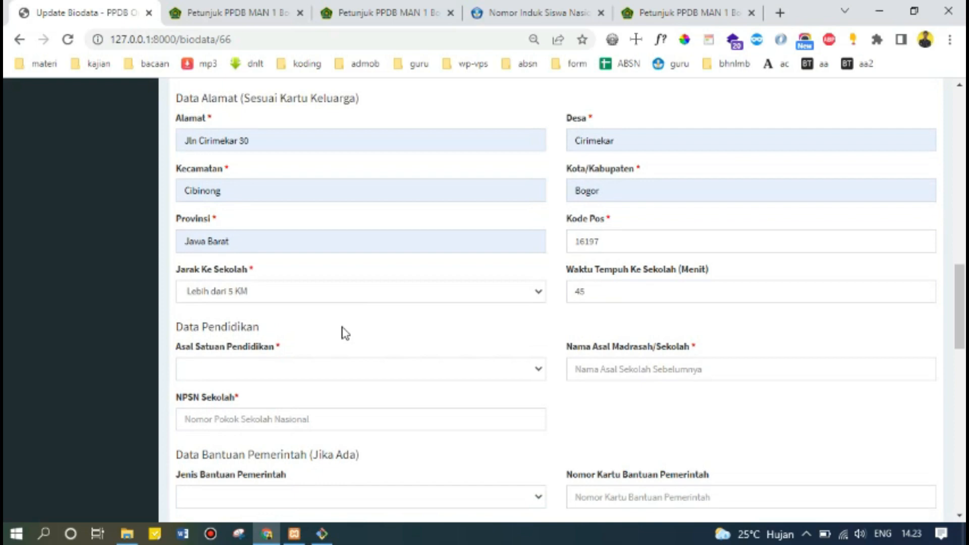
scroll(344, 334, "down", 2)
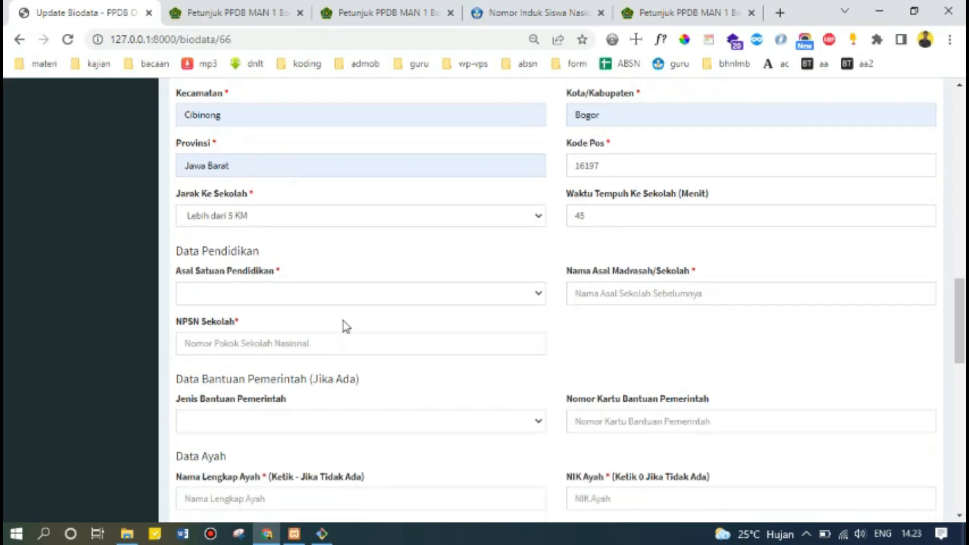
Show the SMP and MTs options in the Asal Satuan Pendidikan dropdown.
left_click(355, 297)
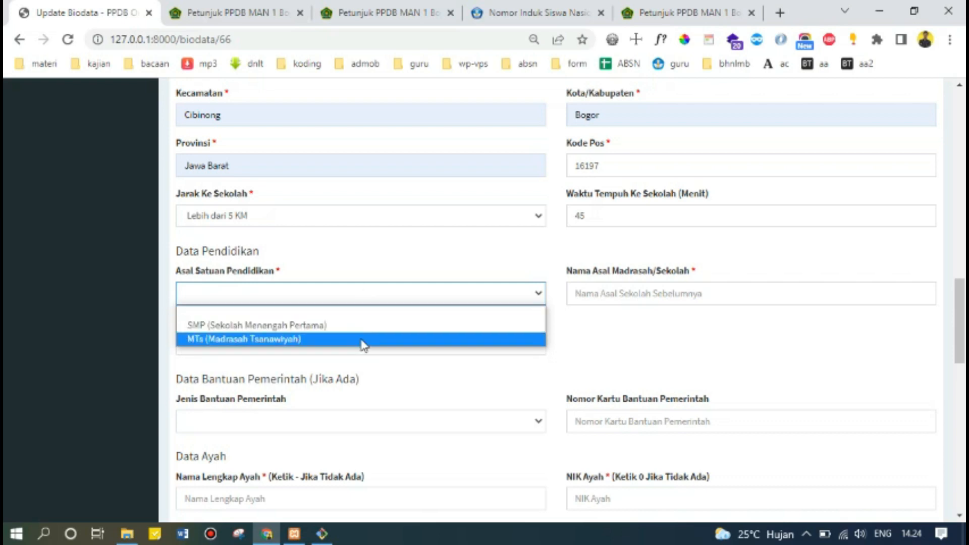
Set previous school to MTs, MTsN 3 Bogor, with NPSN 20280129.
left_click(364, 340)
left_click(604, 294)
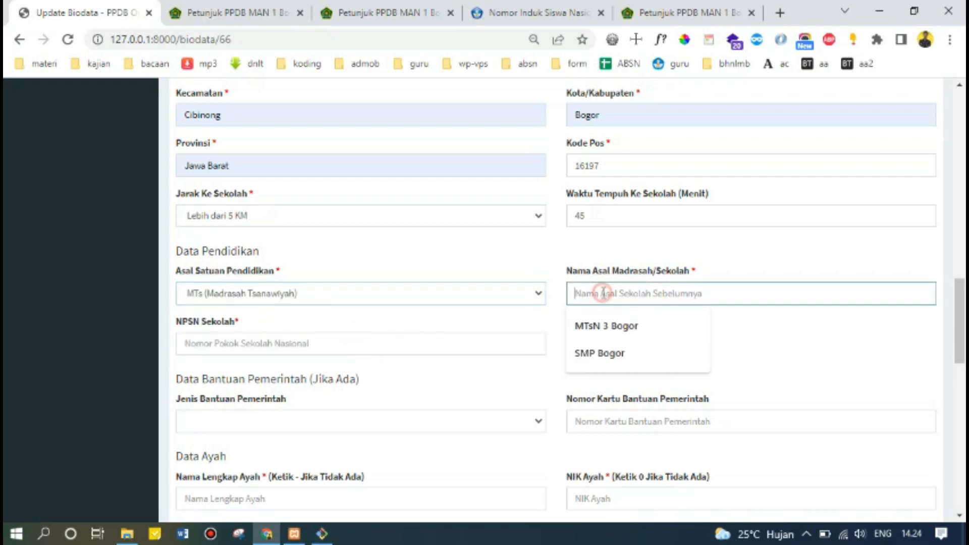
left_click(608, 326)
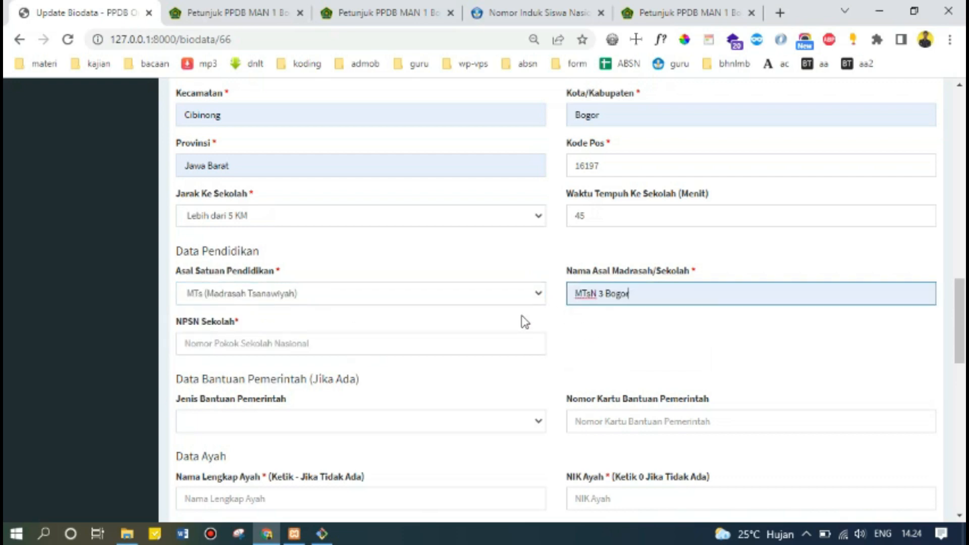
left_click(305, 343)
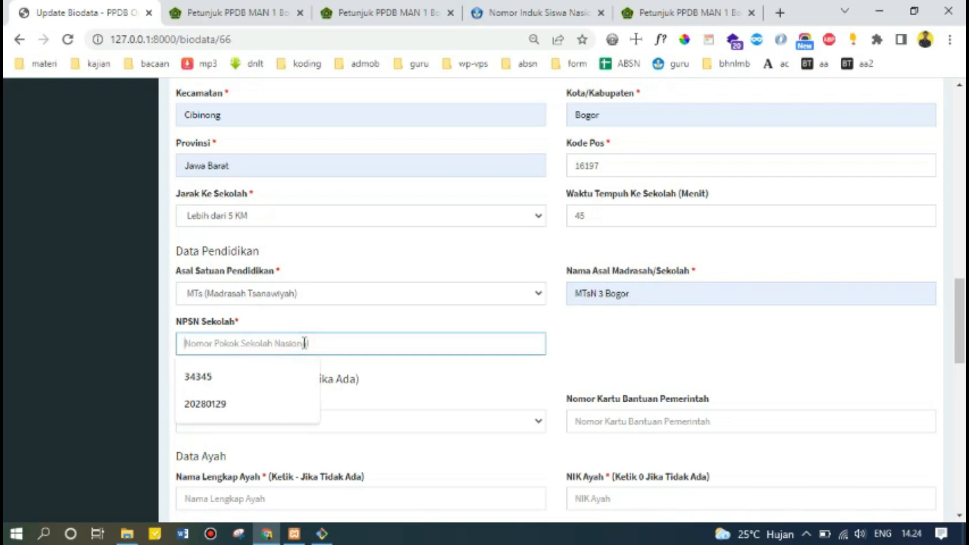
scroll(314, 331, "down", 1)
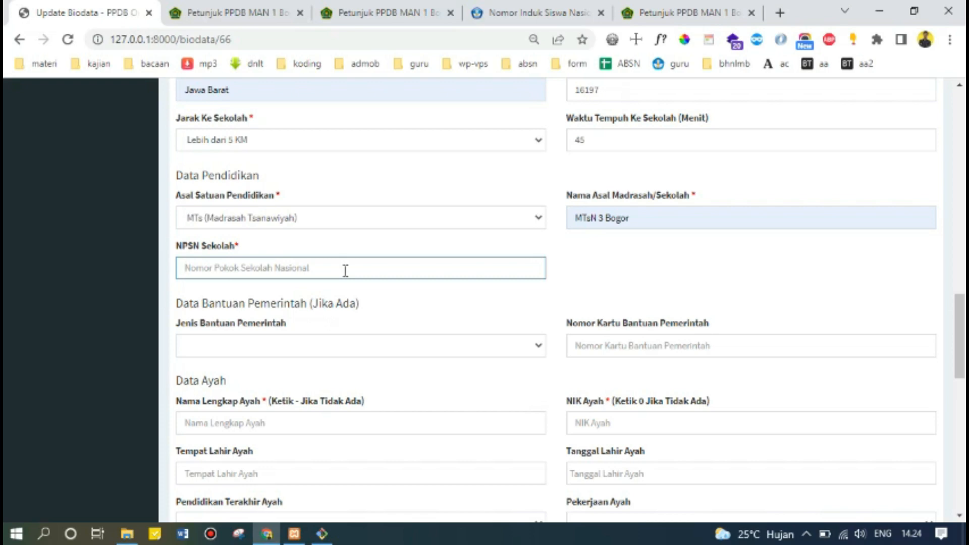
type("20280129")
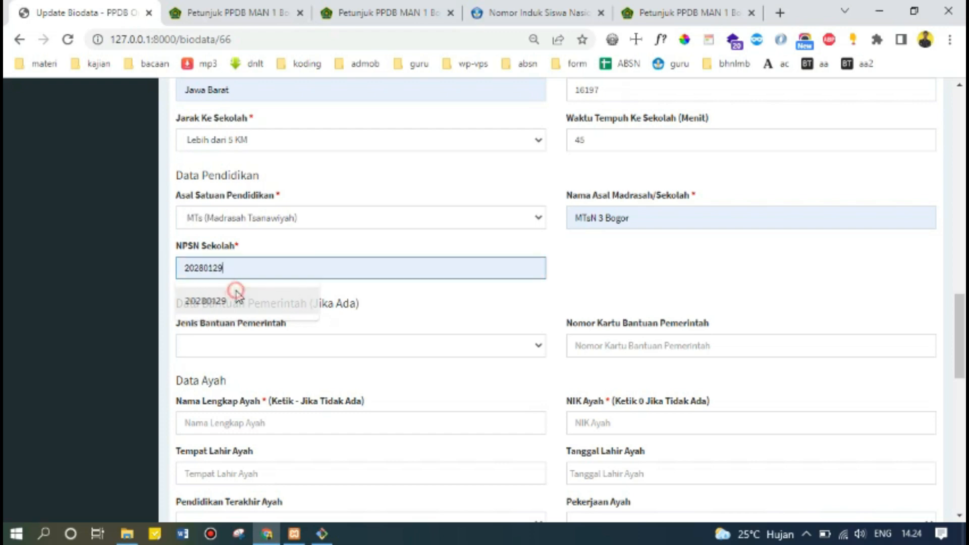
left_click(233, 298)
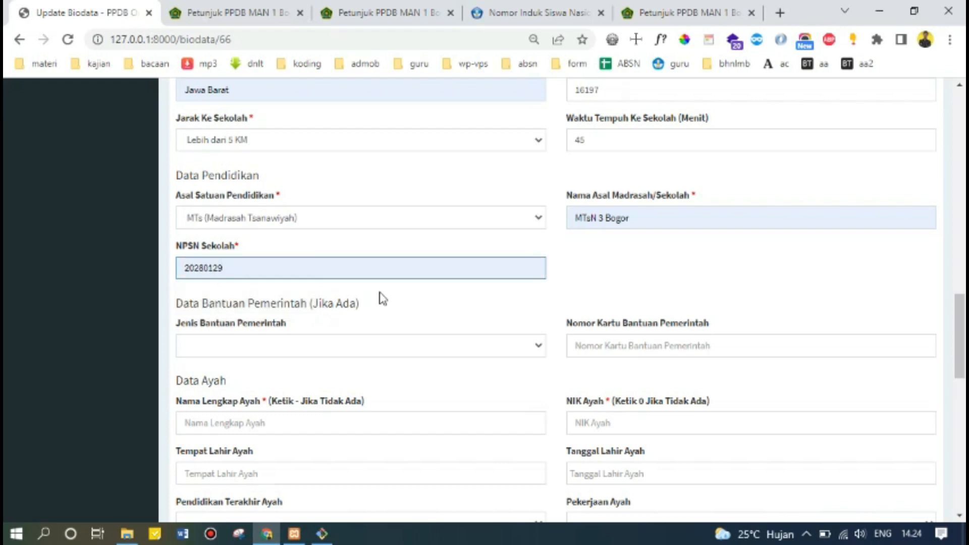
scroll(382, 298, "down", 2)
scroll(389, 296, "up", 2)
scroll(391, 293, "up", 3)
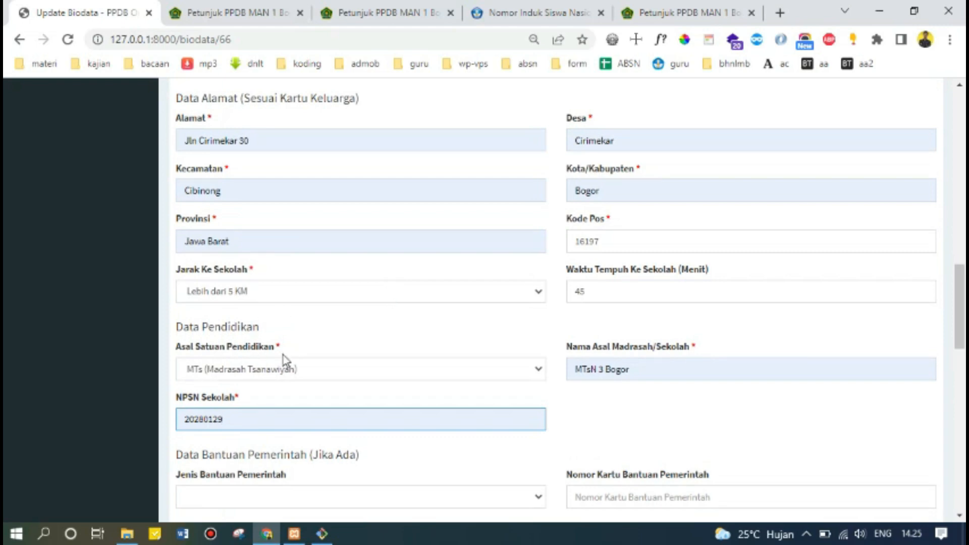
scroll(285, 361, "down", 3)
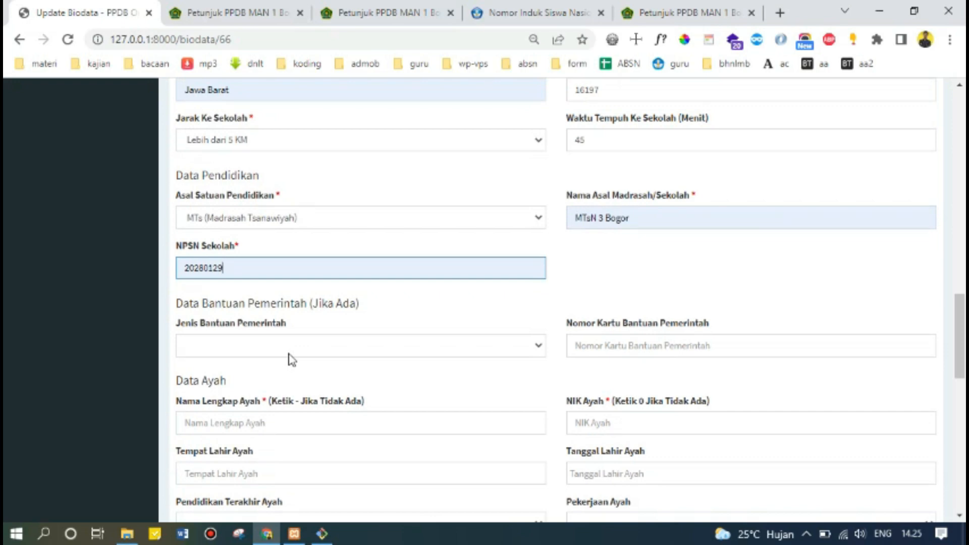
Set government aid type to KIP and fill its card number from autofill.
left_click(290, 354)
left_click(297, 379)
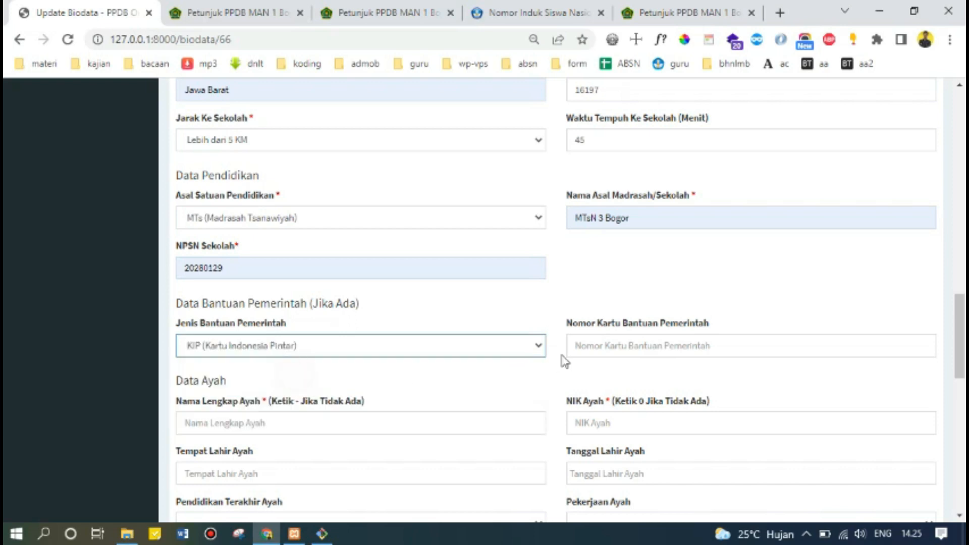
left_click(583, 341)
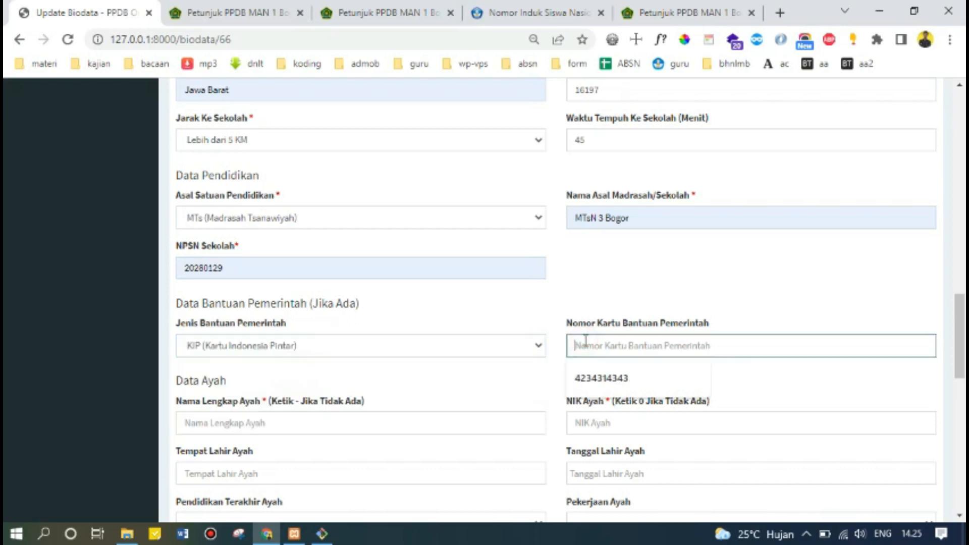
left_click(588, 378)
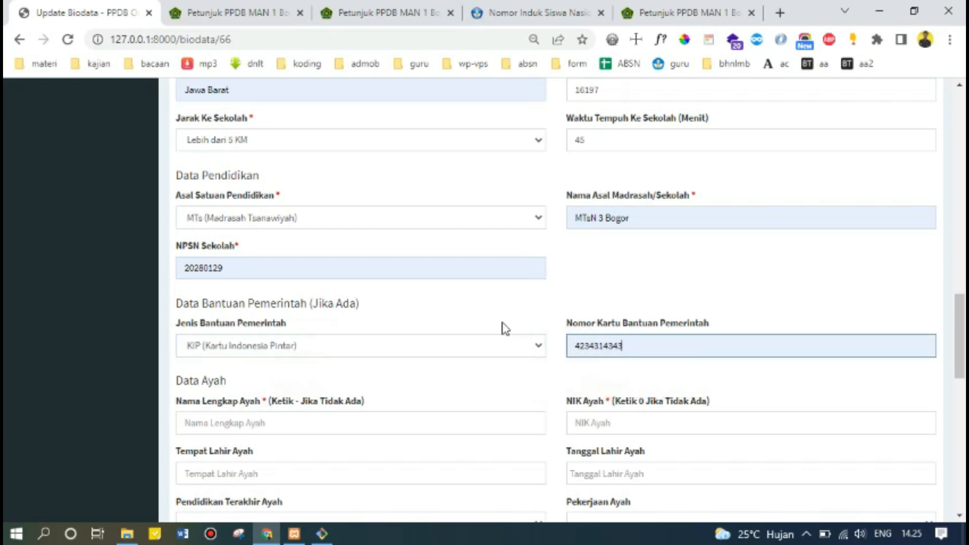
scroll(503, 329, "down", 1)
left_click(396, 305)
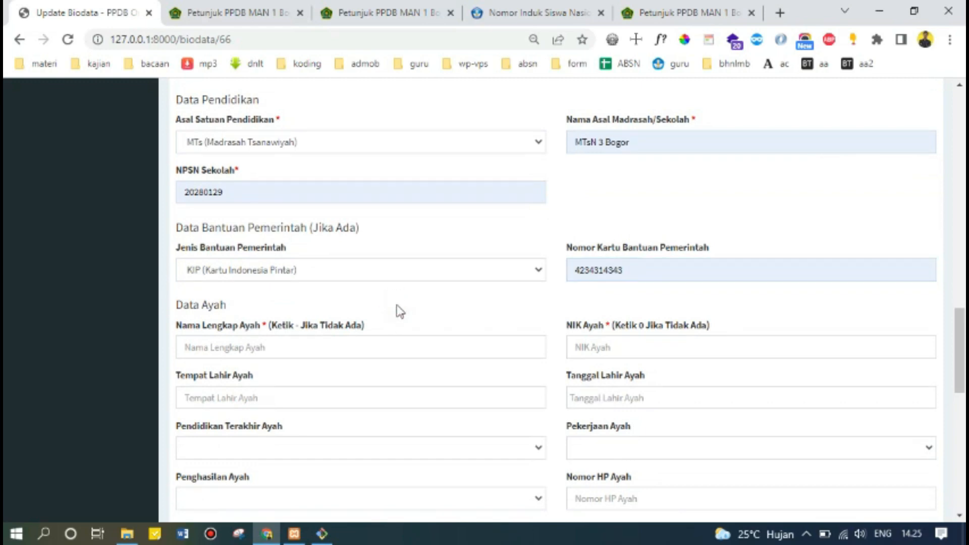
scroll(395, 307, "down", 1)
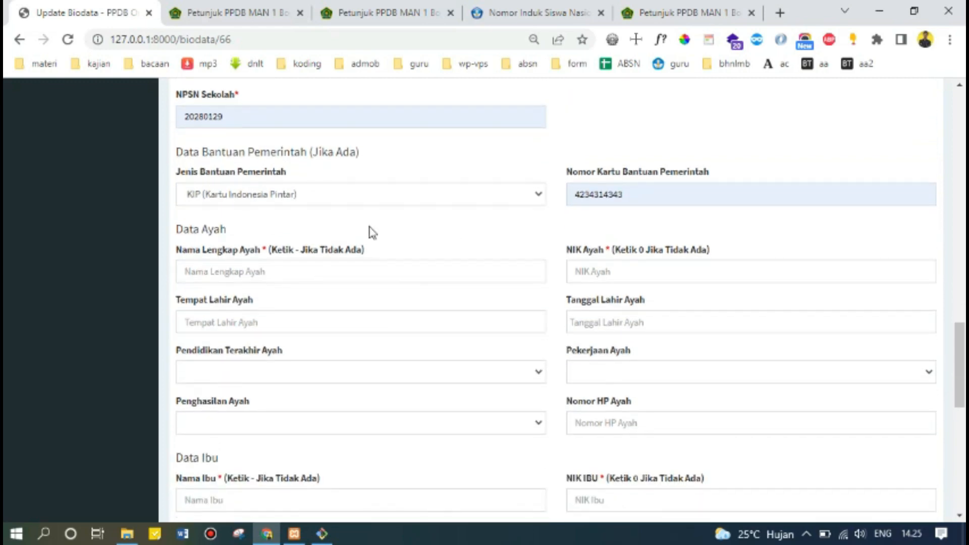
Enter the father's name, his NIK, and birthplace Bogor.
left_click(279, 272)
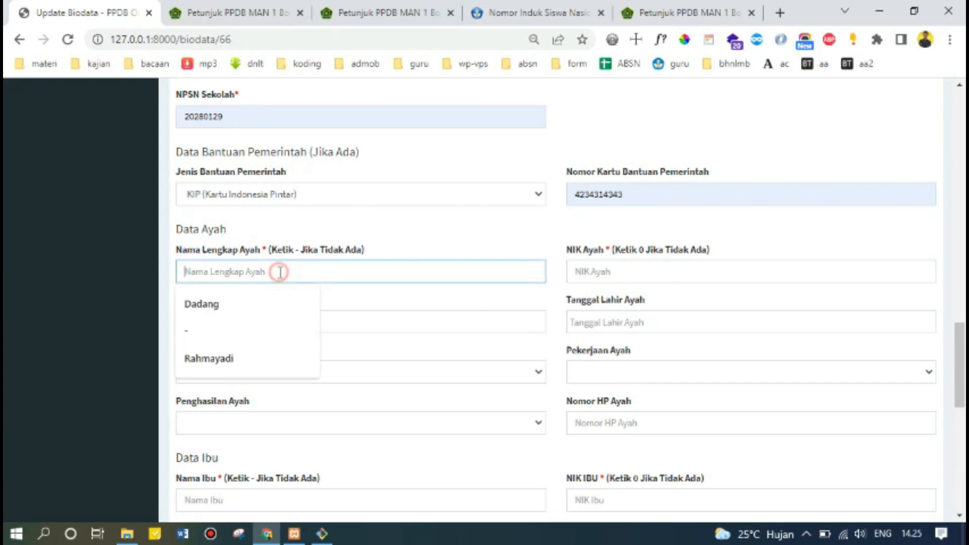
left_click(237, 359)
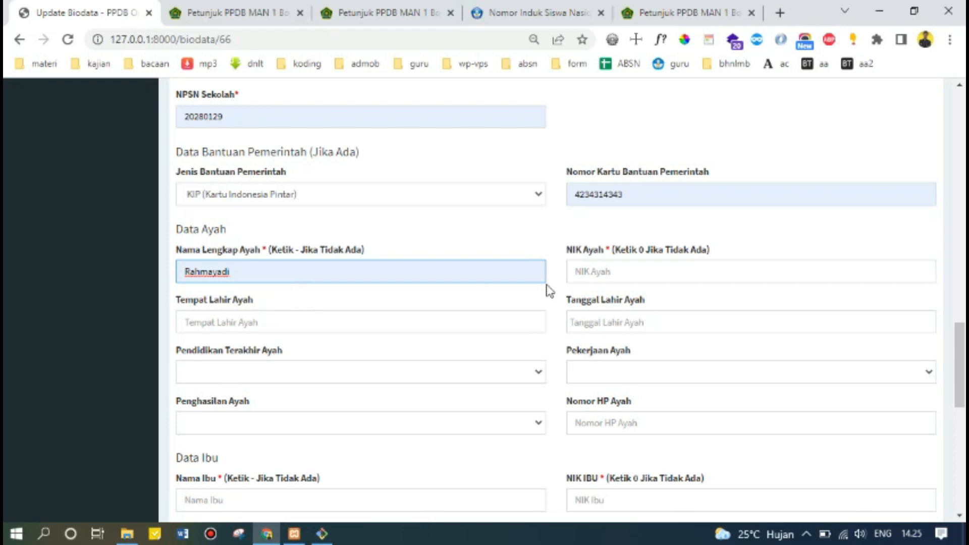
left_click(620, 277)
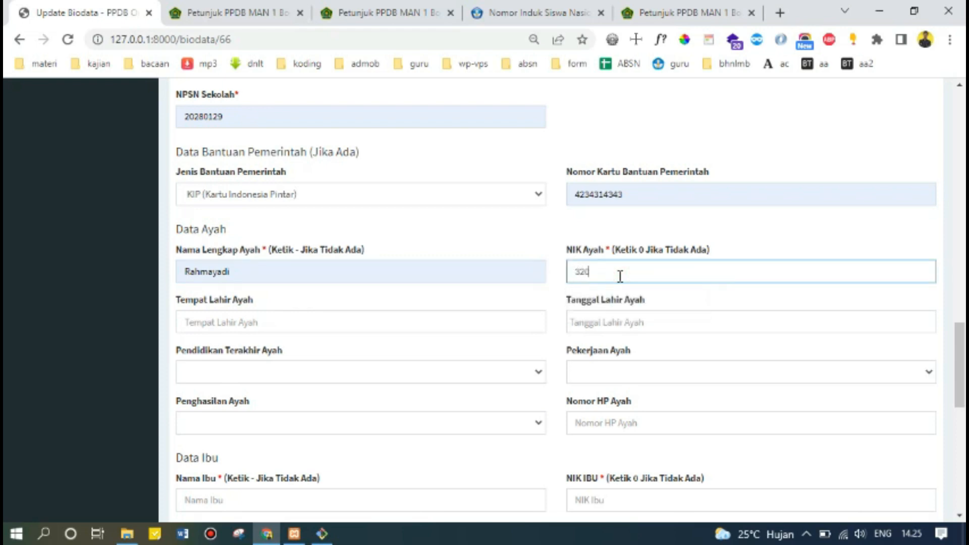
left_click(214, 325)
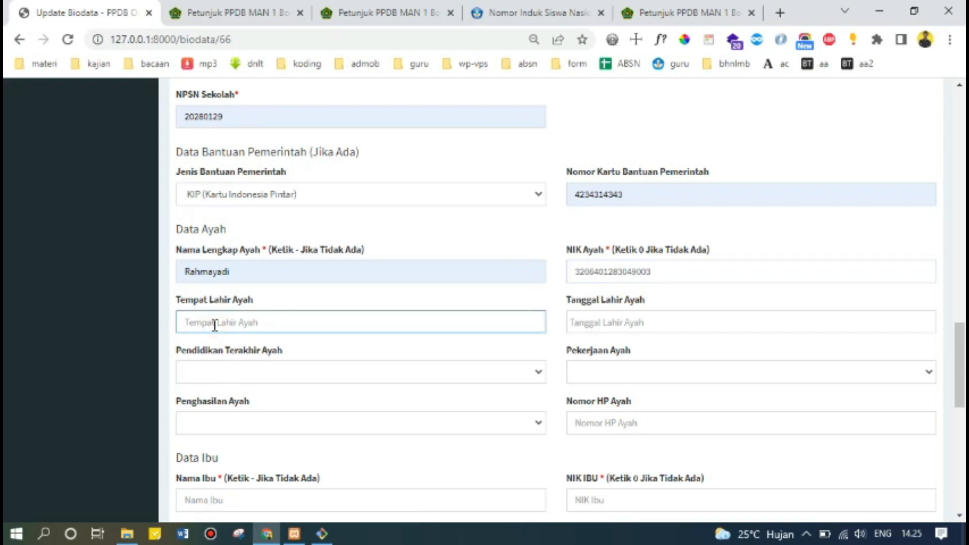
type("Bogor")
left_click(630, 324)
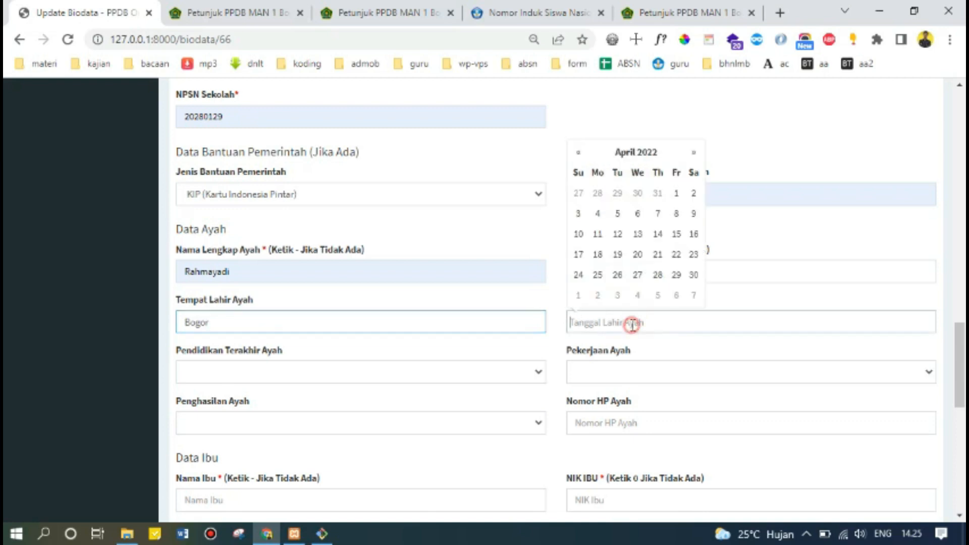
left_click(624, 151)
left_click(582, 173)
left_click(581, 173)
left_click(580, 172)
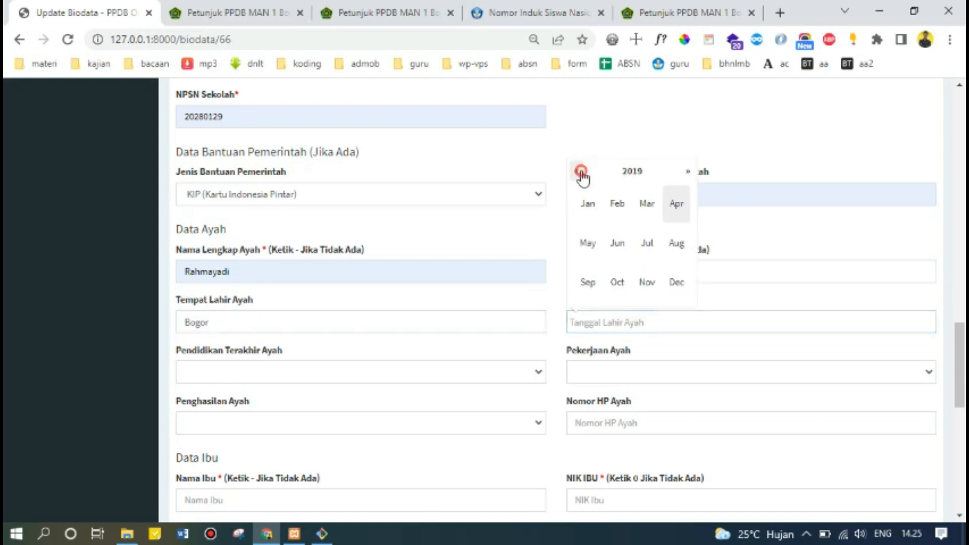
left_click(580, 173)
left_click(581, 172)
left_click(580, 173)
left_click(581, 172)
left_click(632, 171)
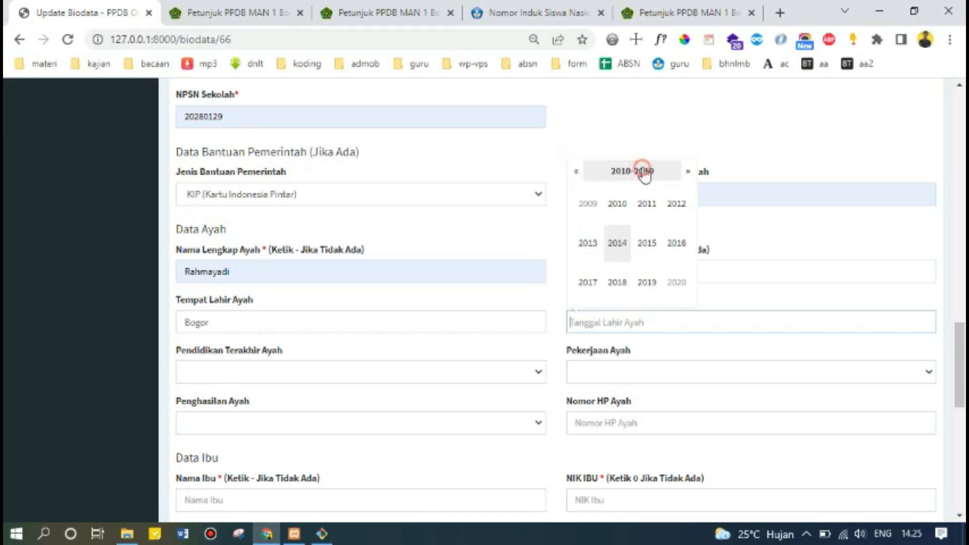
scroll(599, 215, "up", 5)
scroll(599, 218, "down", 5)
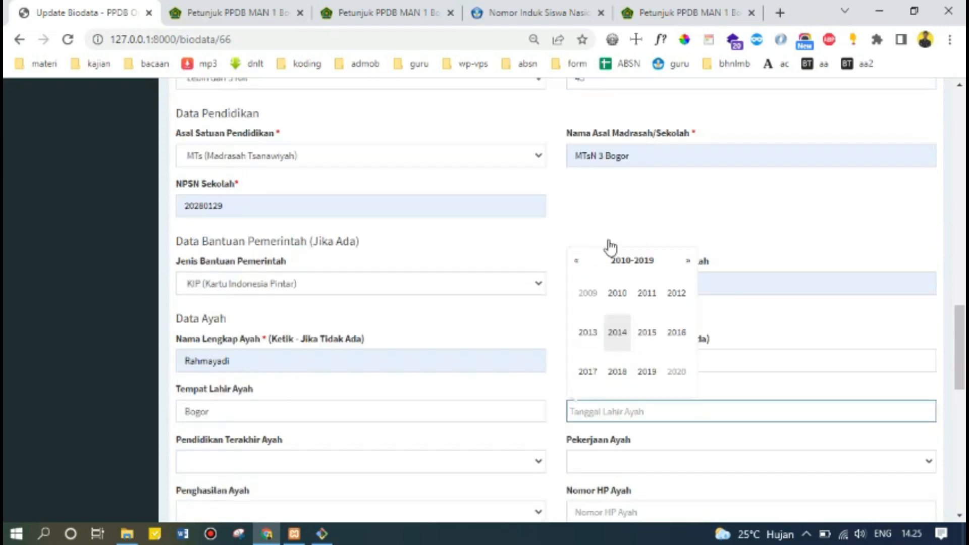
left_click(576, 173)
left_click(577, 173)
left_click(576, 173)
left_click(576, 173)
left_click(576, 173)
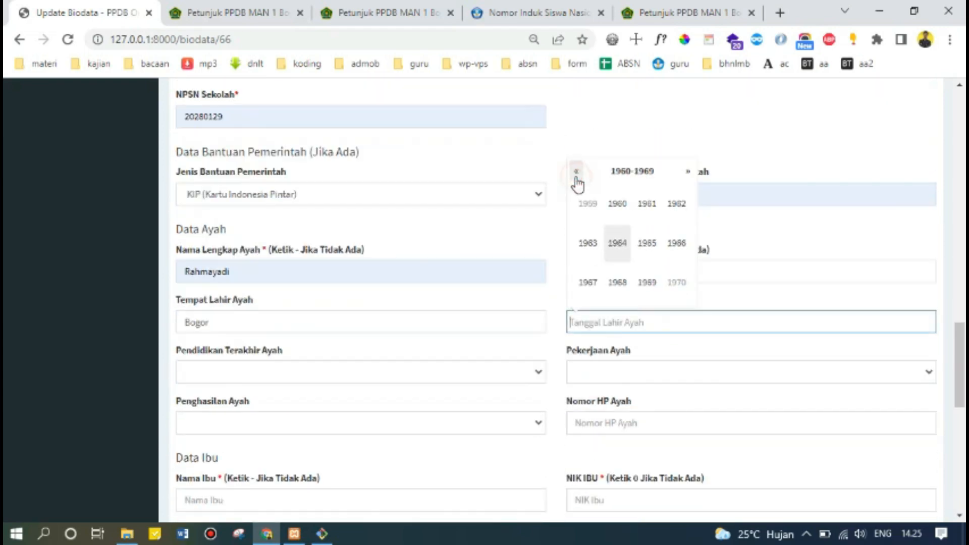
left_click(576, 173)
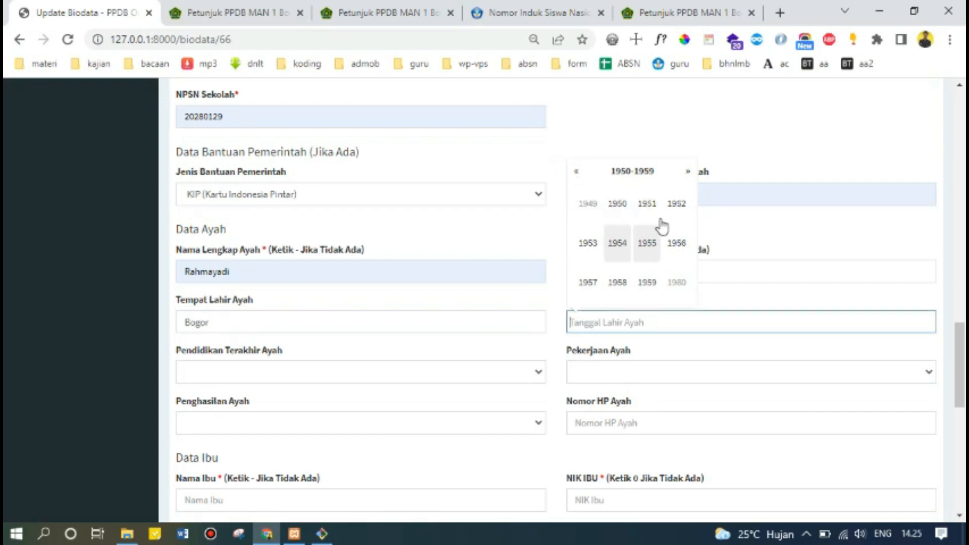
left_click(687, 173)
left_click(687, 173)
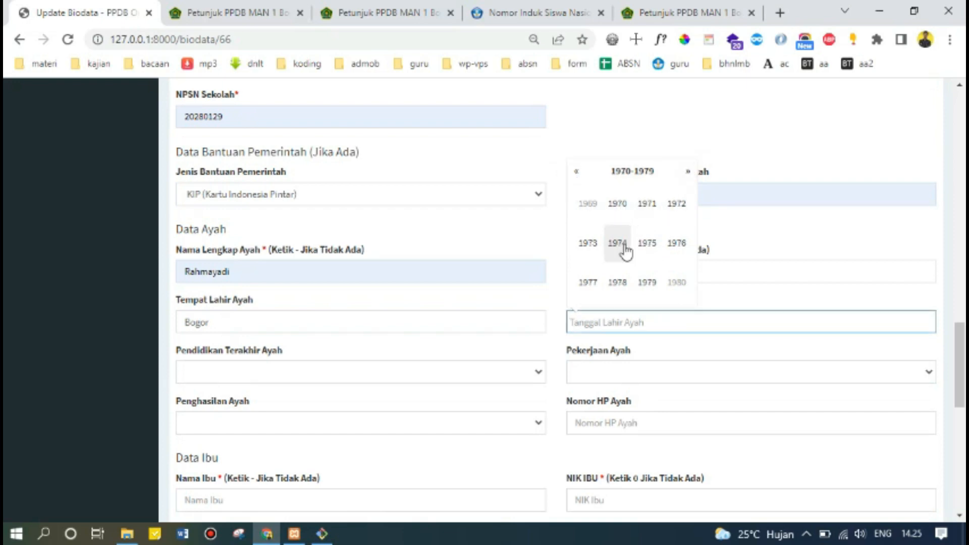
left_click(619, 243)
left_click(649, 248)
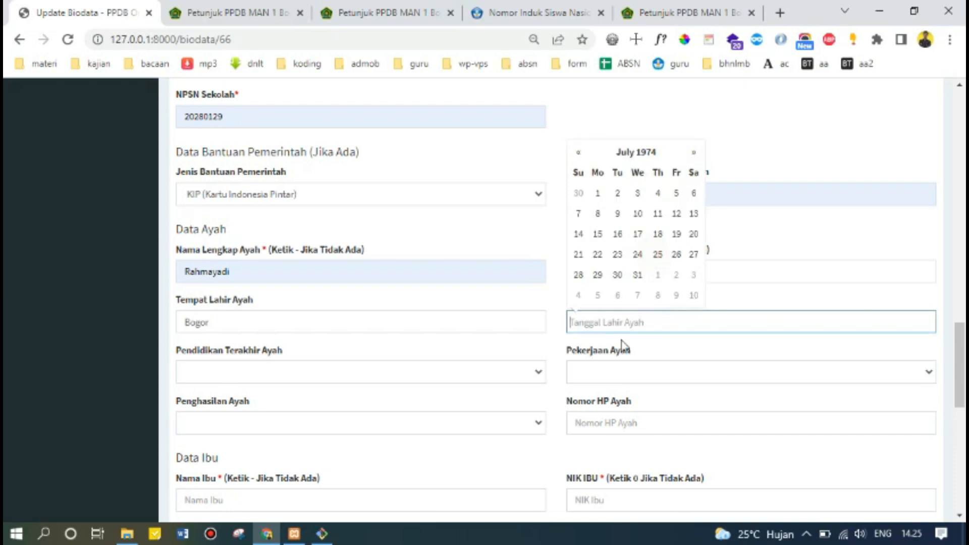
left_click(638, 234)
scroll(626, 303, "down", 1)
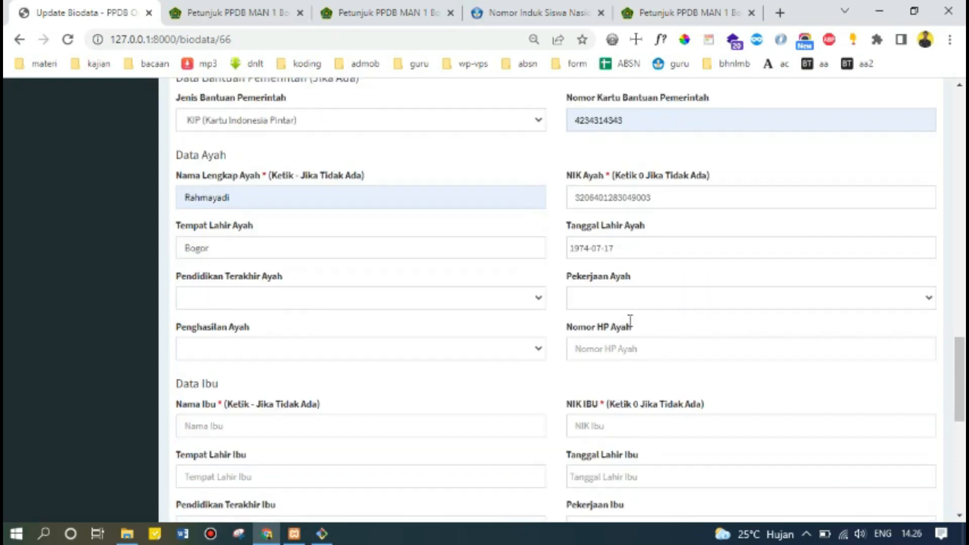
Set the father's education S1, occupation Pedagang, income Rp. 4 Juta - Rp. 5 Juta.
left_click(324, 302)
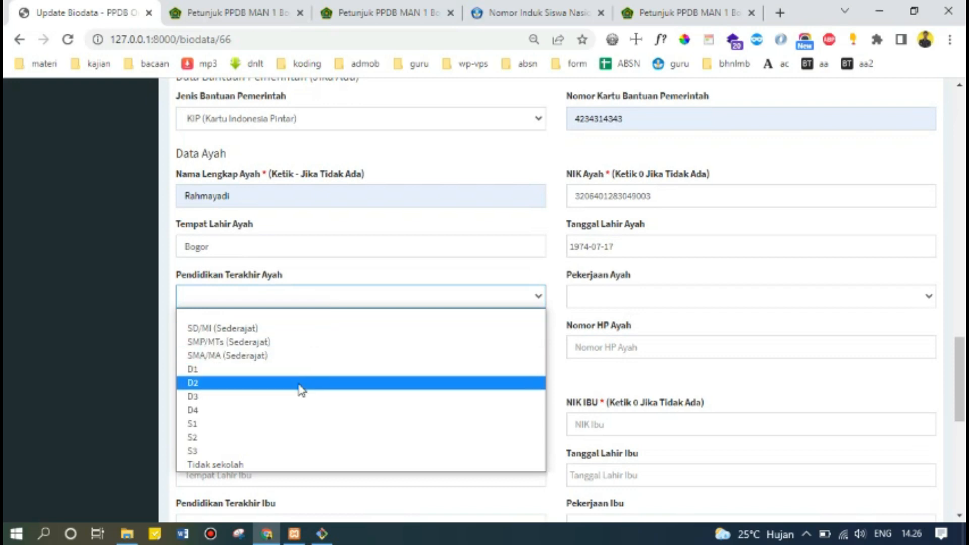
left_click(294, 423)
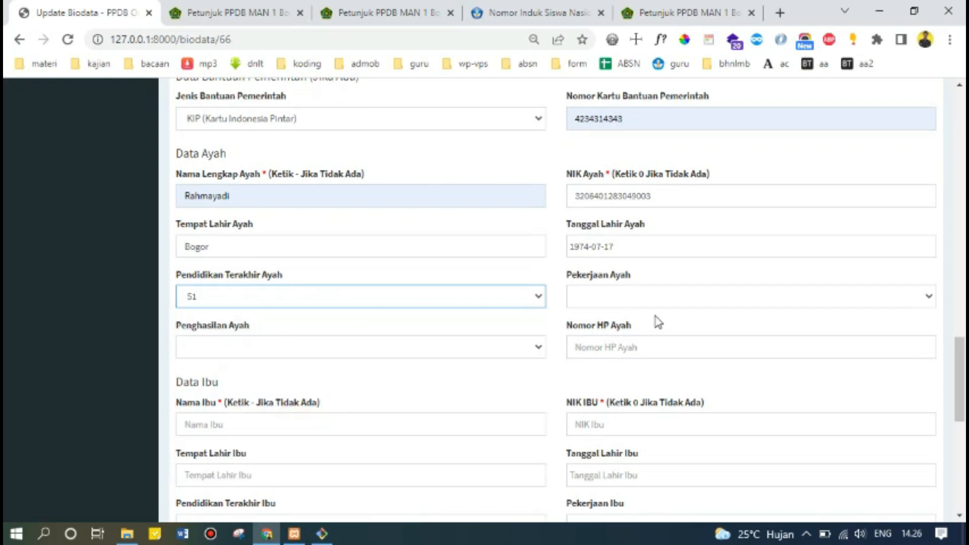
left_click(656, 303)
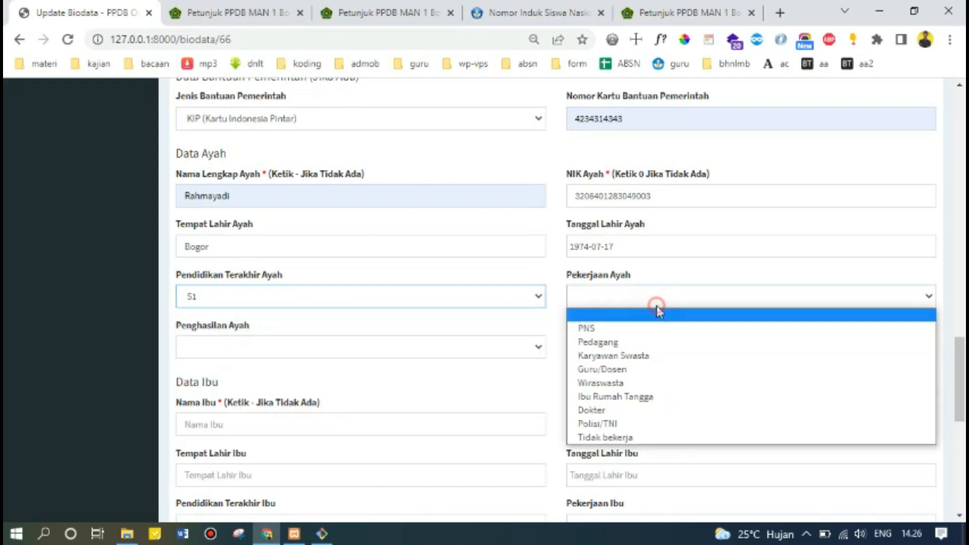
left_click(651, 342)
left_click(348, 349)
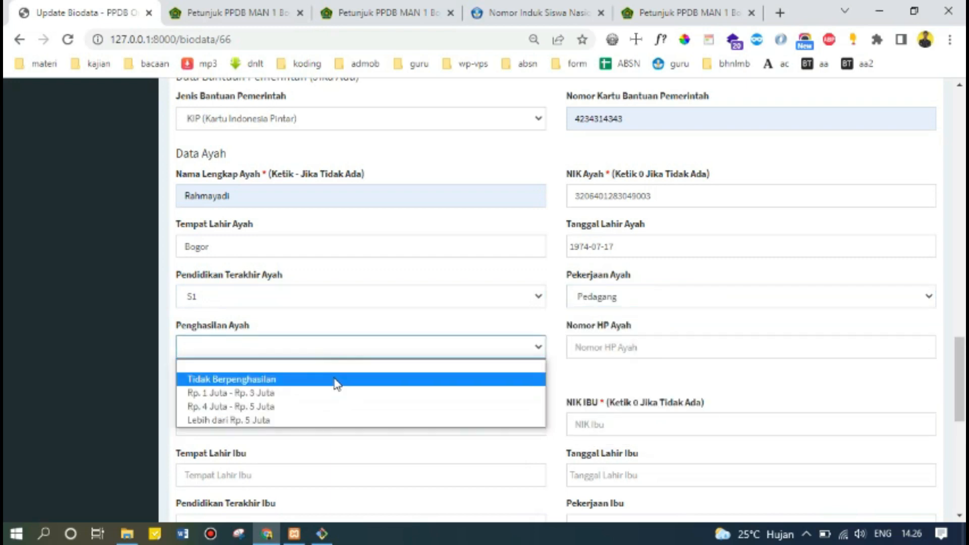
left_click(332, 406)
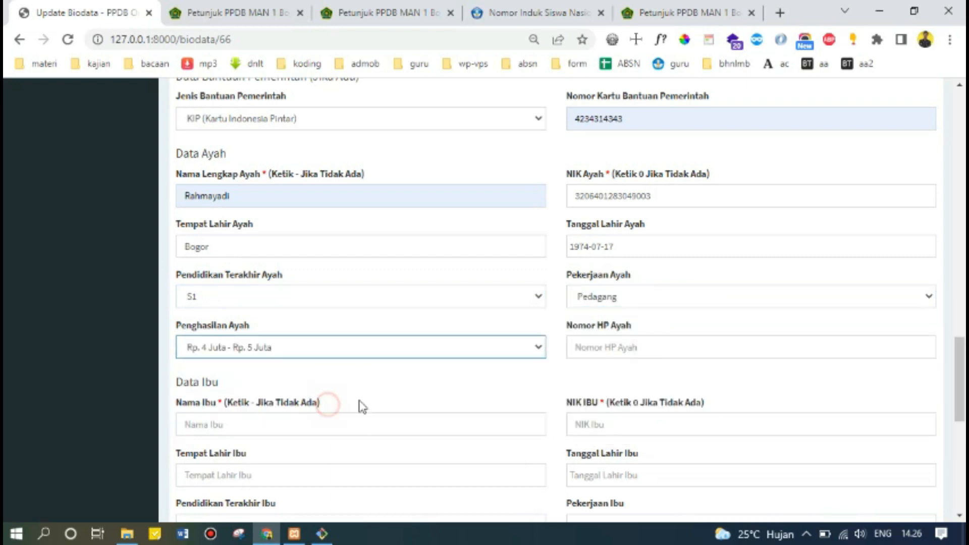
Enter the father's phone number.
left_click(627, 343)
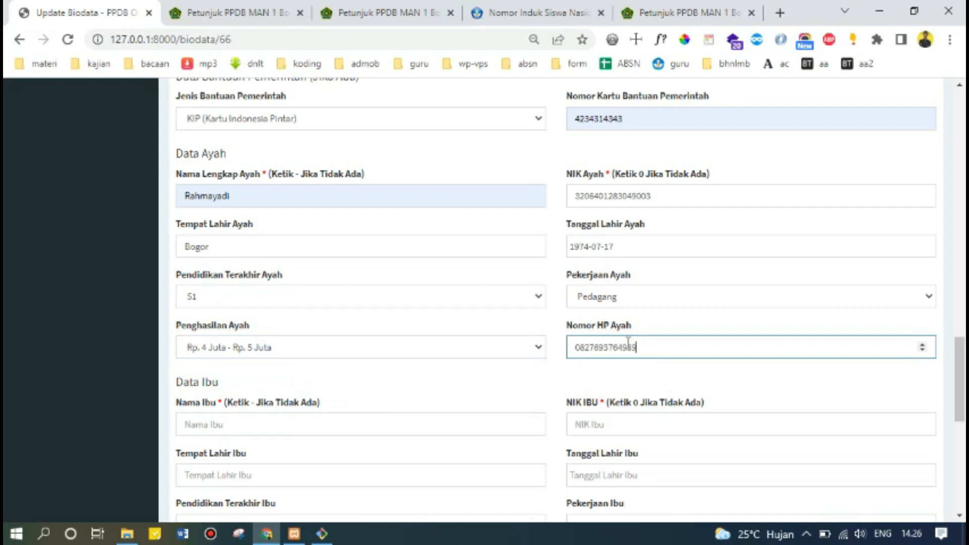
scroll(503, 361, "down", 3)
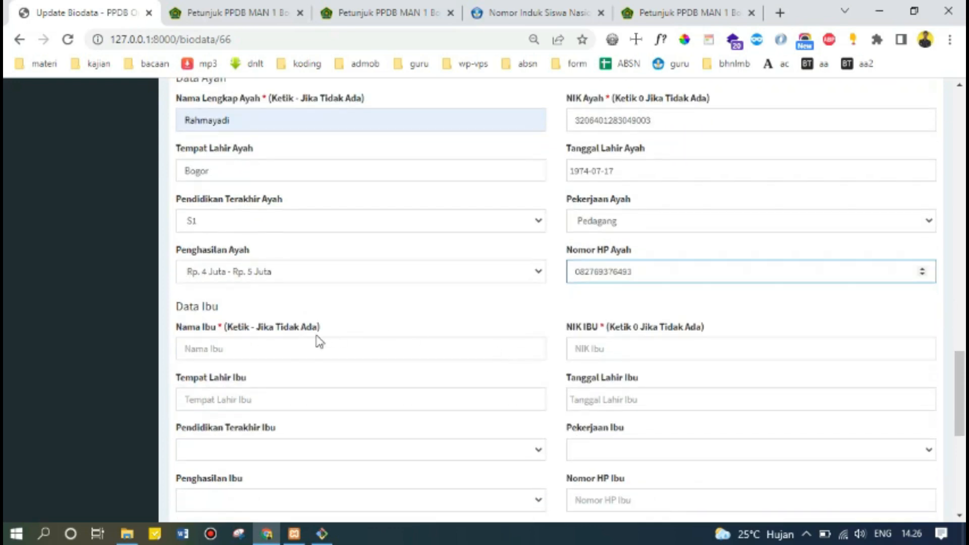
Put placeholder values '-' in the mother's name and '0' in her NIK.
scroll(305, 348, "up", 3)
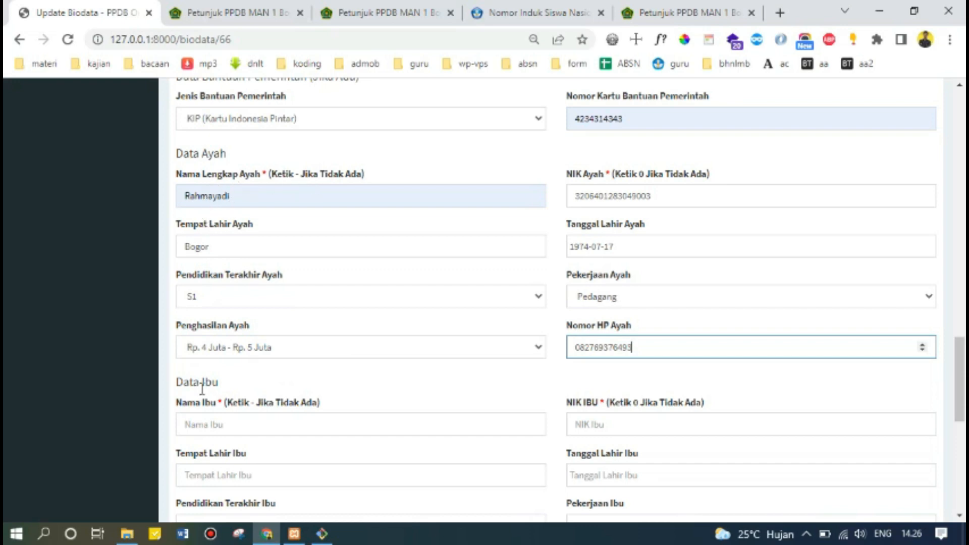
left_click(212, 422)
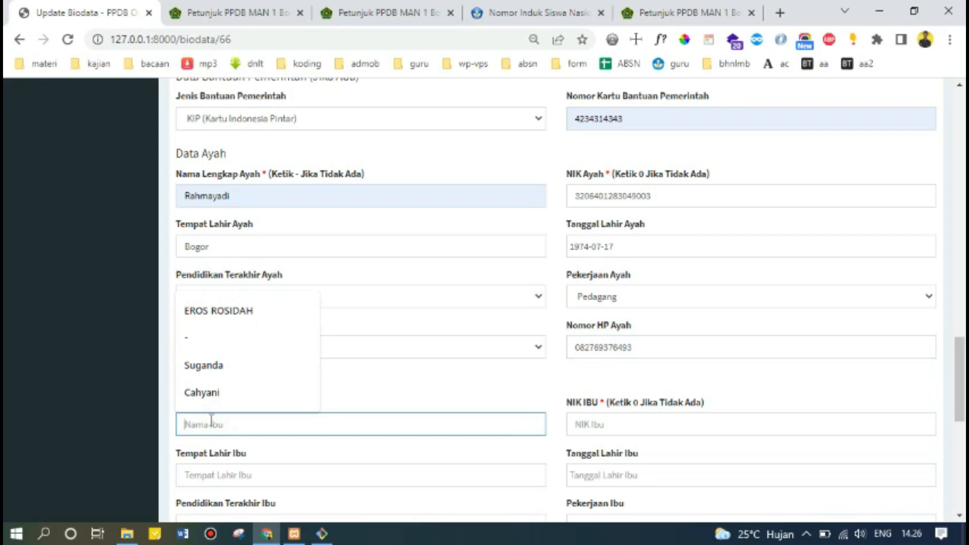
type("-")
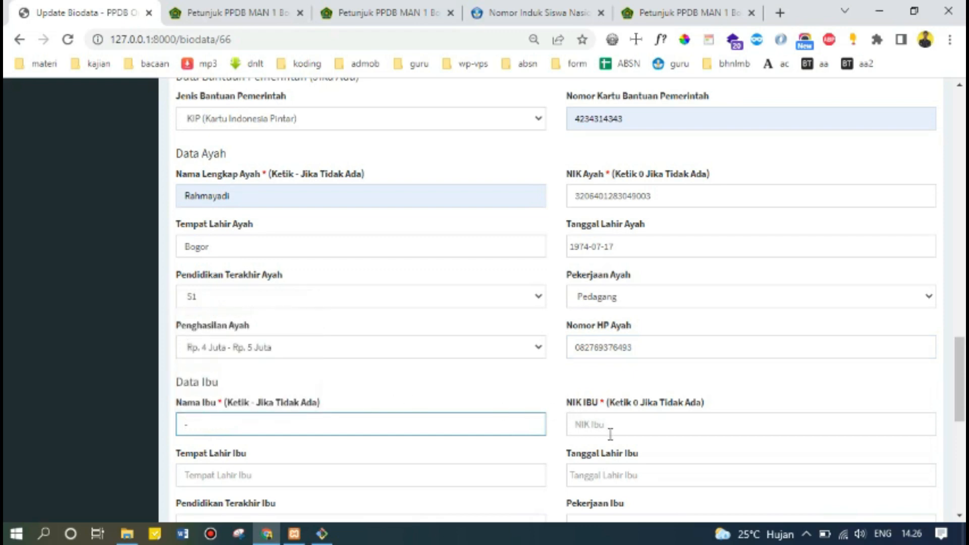
left_click(616, 426)
type("0")
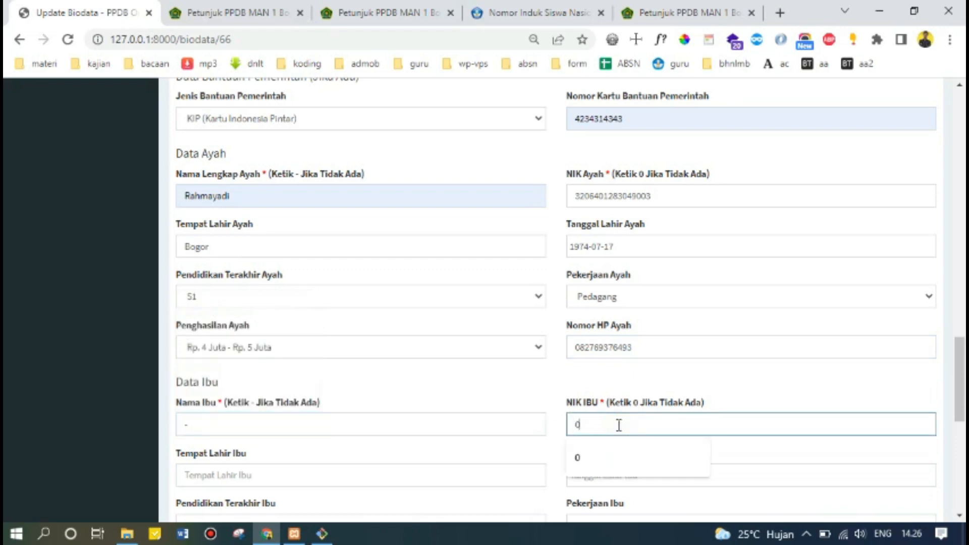
left_click(505, 381)
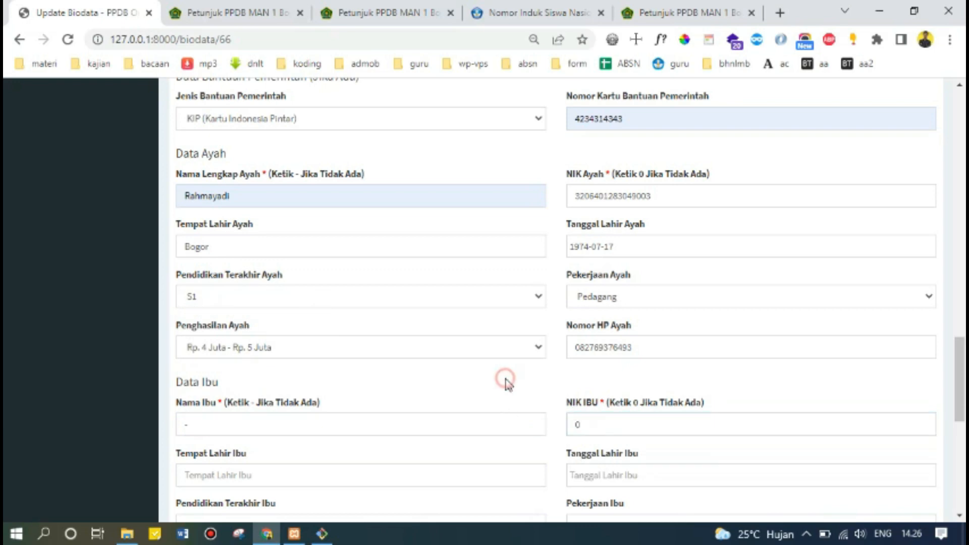
scroll(262, 349, "down", 1)
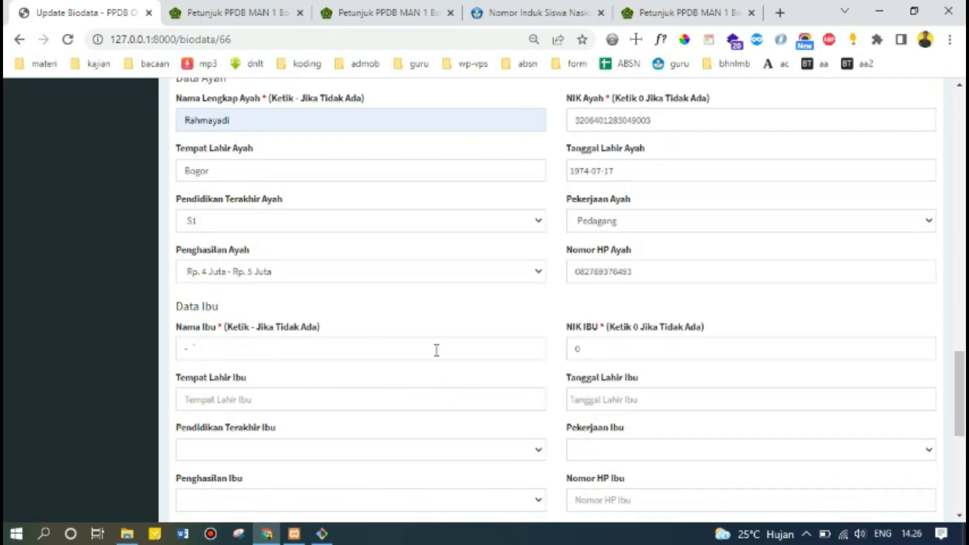
scroll(156, 295, "down", 5)
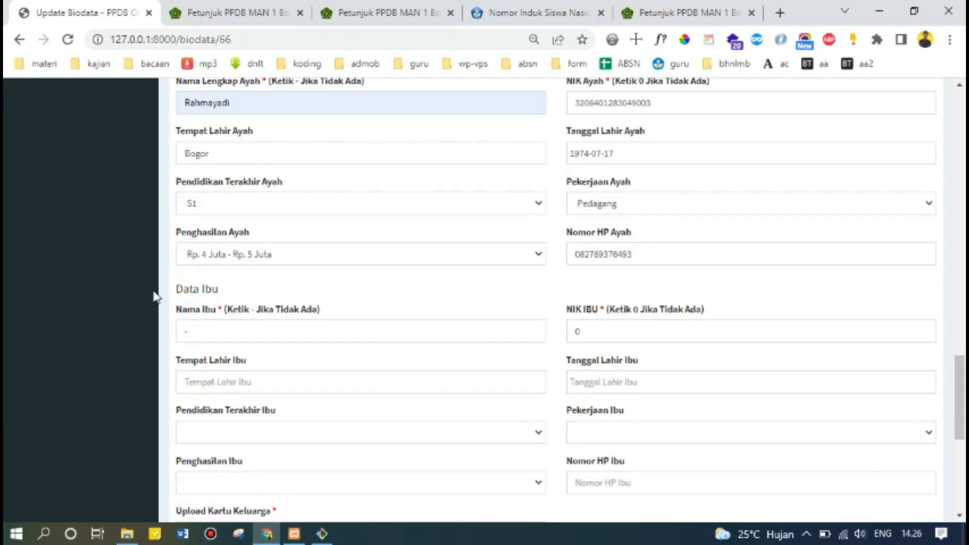
scroll(282, 440, "up", 3)
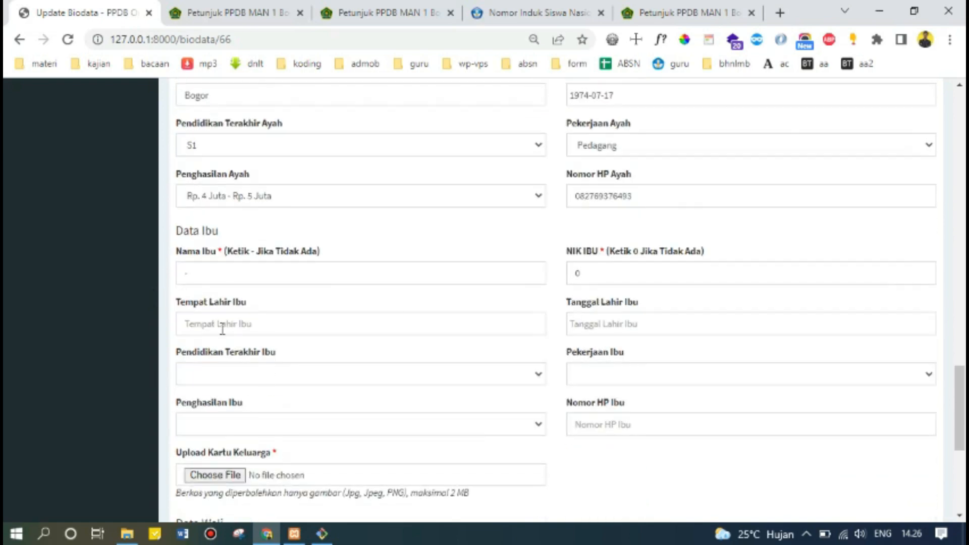
Replace the placeholder with the mother's name from the autocomplete suggestion.
double_click(213, 275)
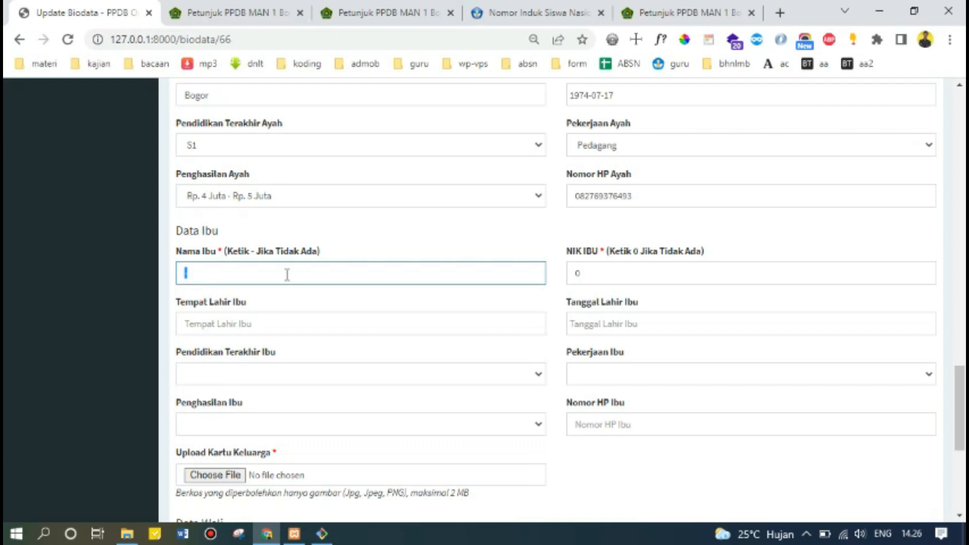
type("C")
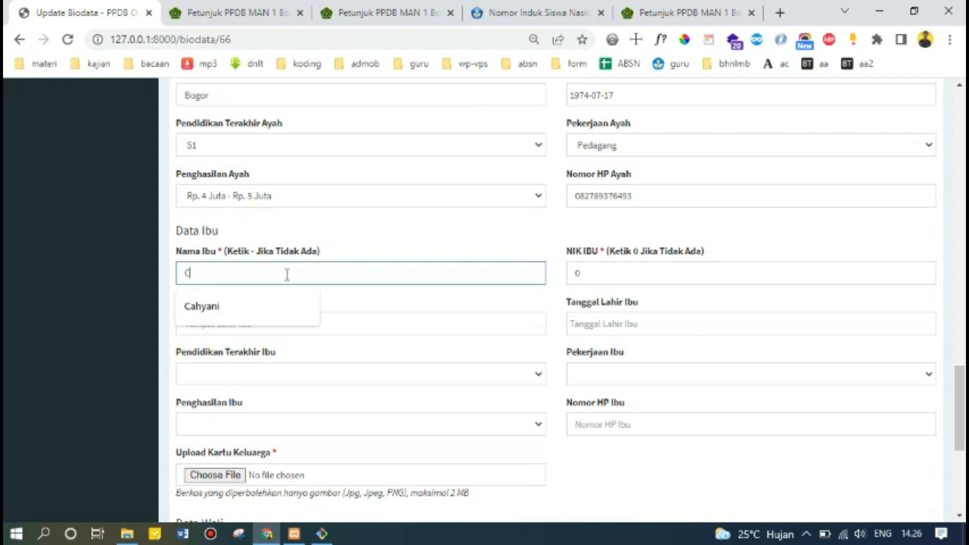
left_click(260, 305)
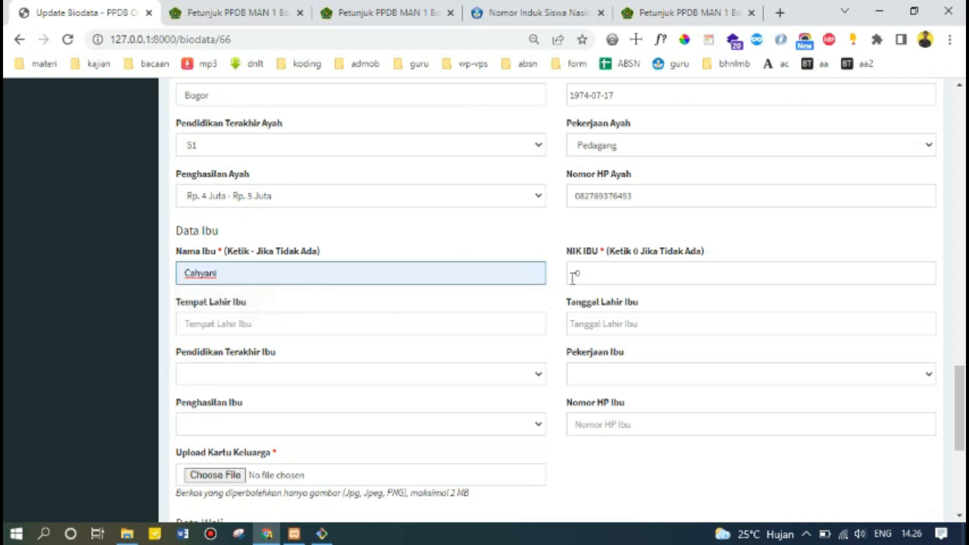
Set the mother's NIK to the father's number ending in 4, and her birthplace to Bogor.
double_click(596, 272)
scroll(619, 247, "up", 3)
double_click(677, 196)
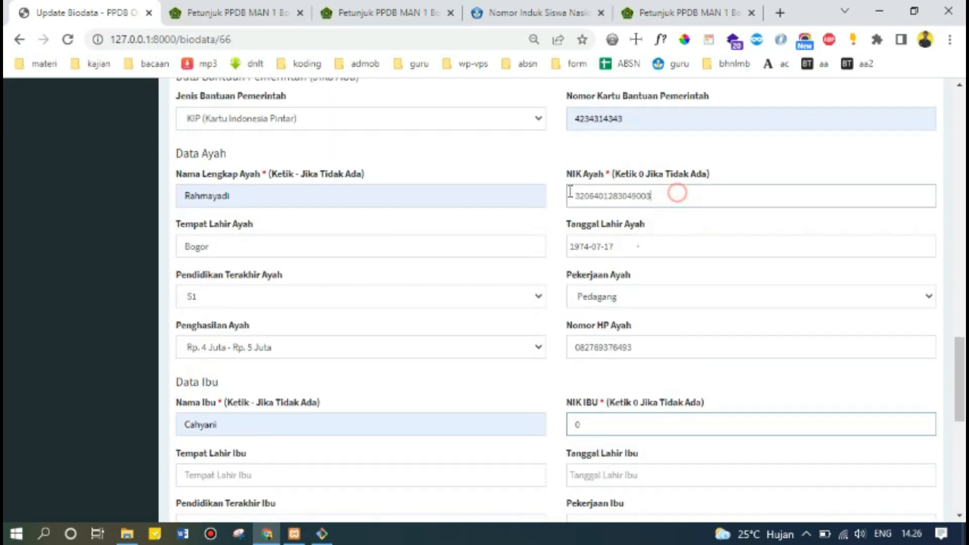
key("ctrl+c")
scroll(617, 347, "down", 2)
double_click(610, 351)
key("ctrl+v")
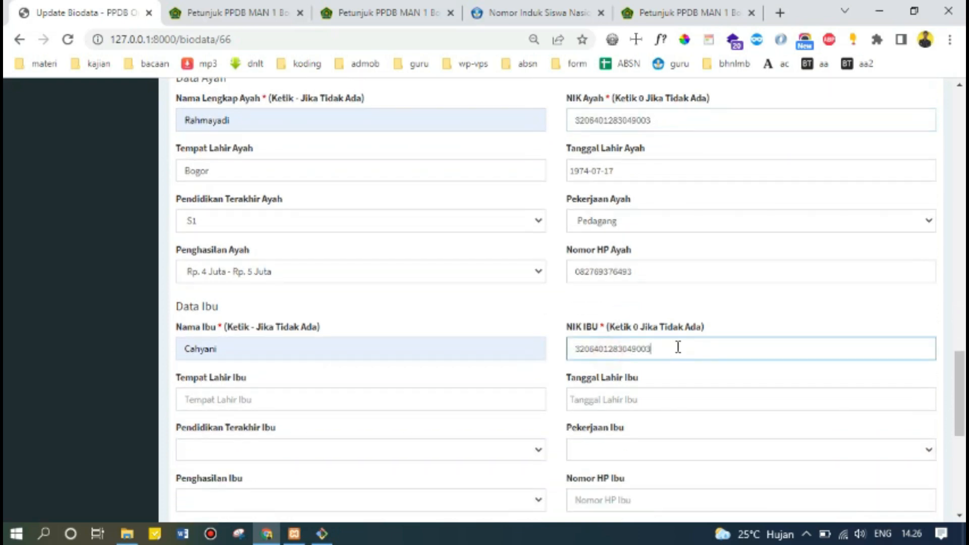
type("4")
left_click(232, 404)
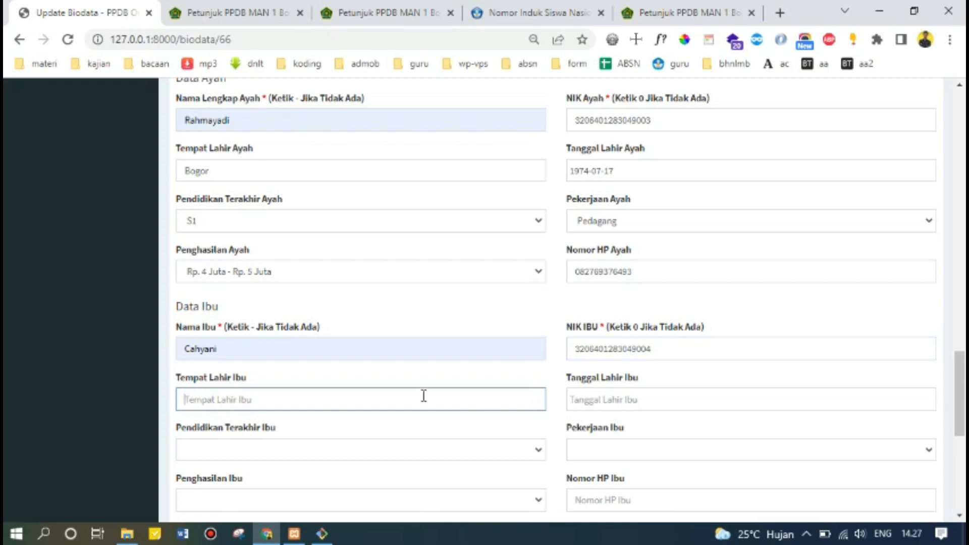
type("Bogor")
Set the mother's birth date to 27 July 1970 in the date picker.
left_click(646, 401)
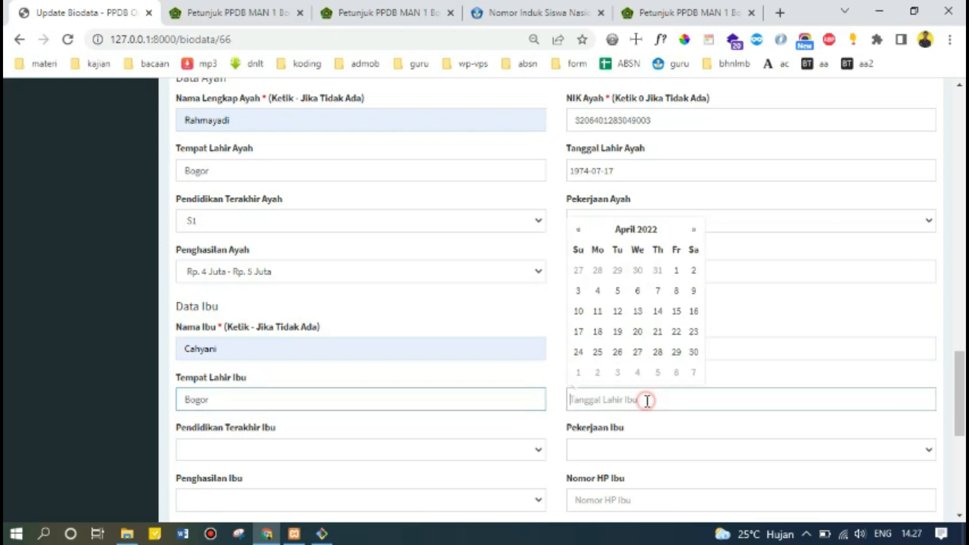
left_click(635, 235)
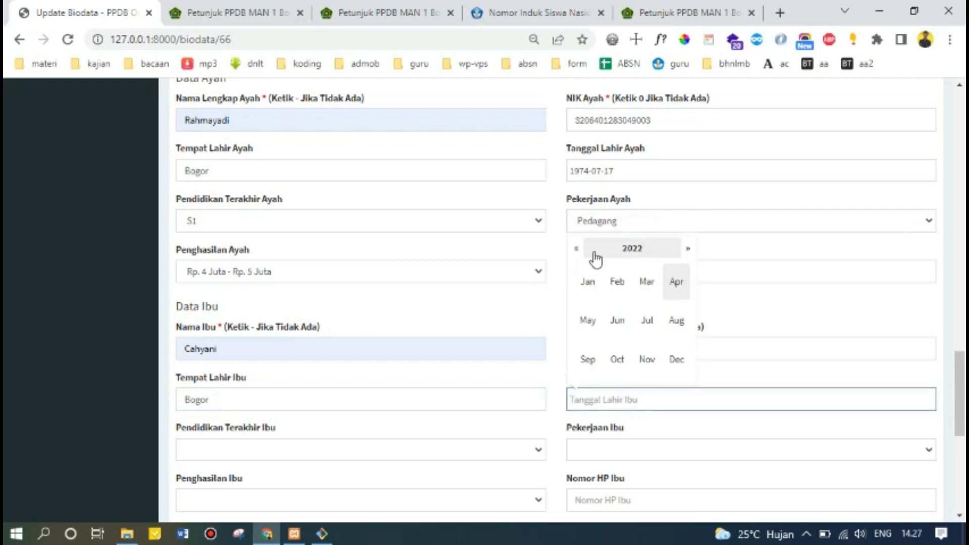
left_click(625, 252)
left_click(580, 250)
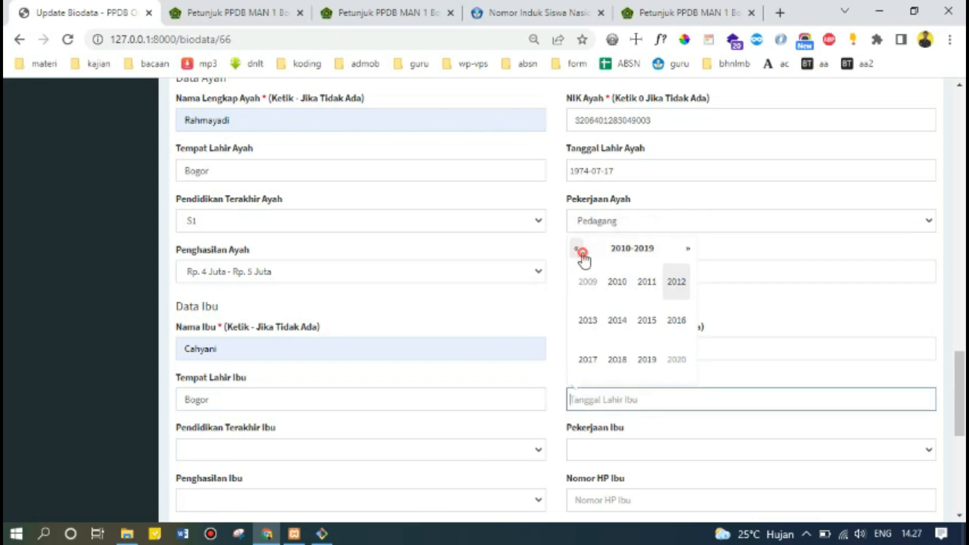
left_click(580, 250)
left_click(580, 249)
left_click(580, 251)
left_click(580, 251)
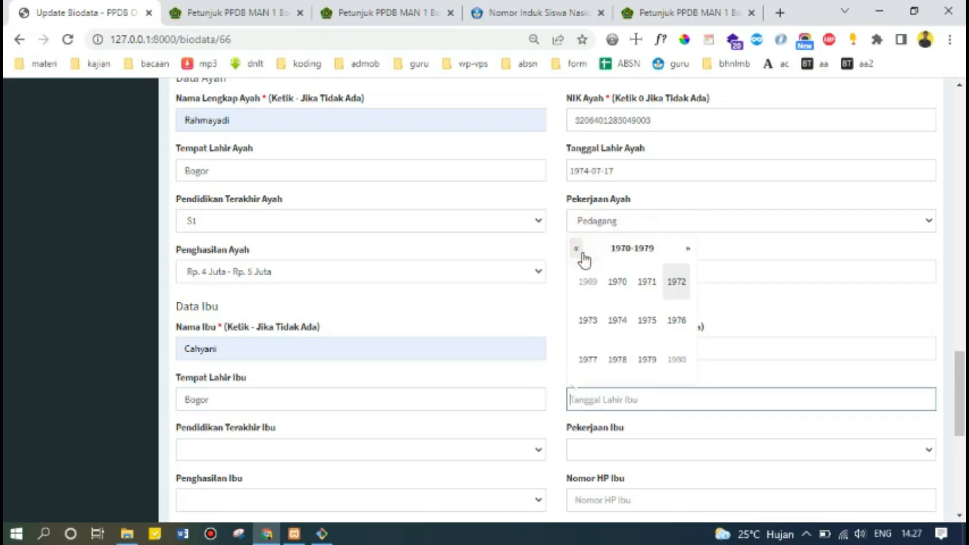
left_click(620, 286)
left_click(647, 321)
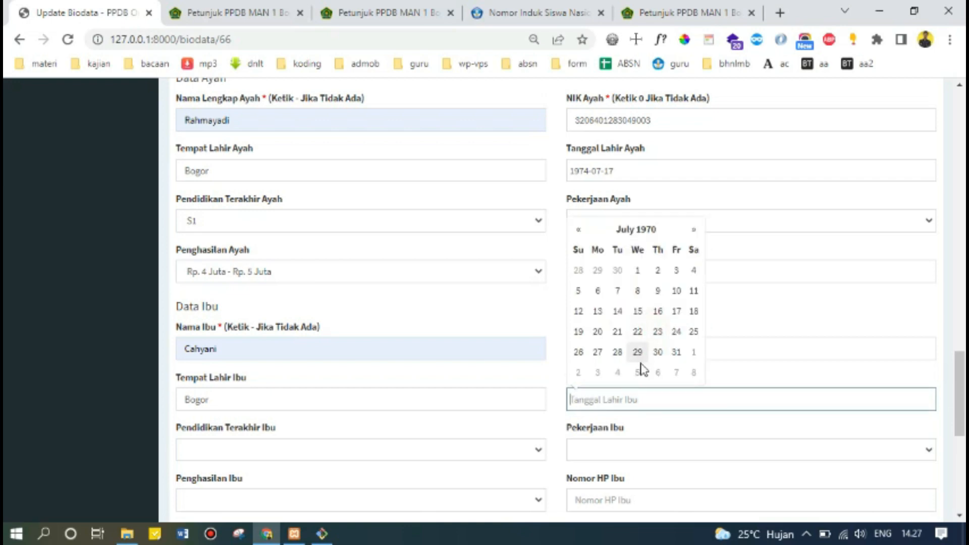
left_click(601, 350)
Choose SMA/MA (Sederajat) education, Ibu Rumah Tangga occupation and Tidak Berpenghasilan income for the mother.
scroll(537, 424, "down", 1)
left_click(312, 373)
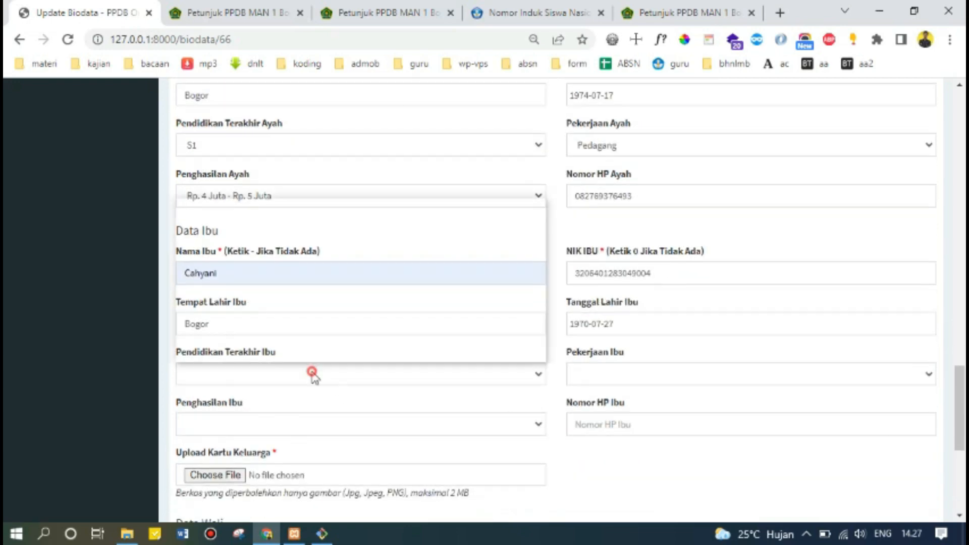
left_click(285, 315)
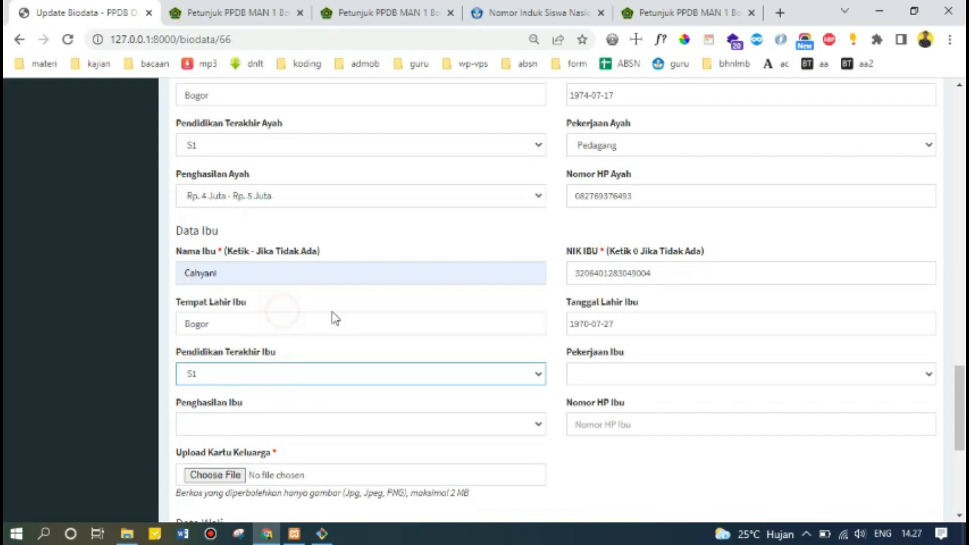
left_click(431, 380)
left_click(263, 248)
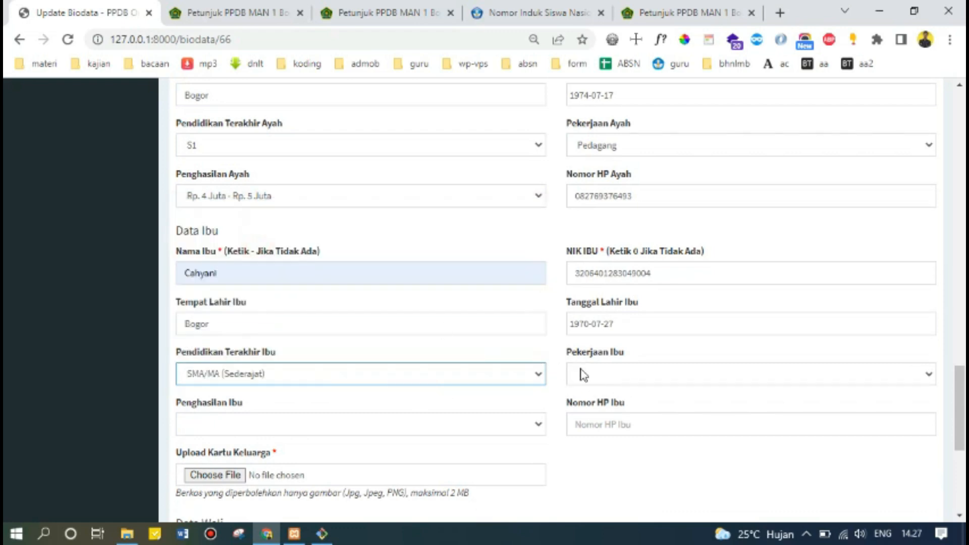
left_click(595, 379)
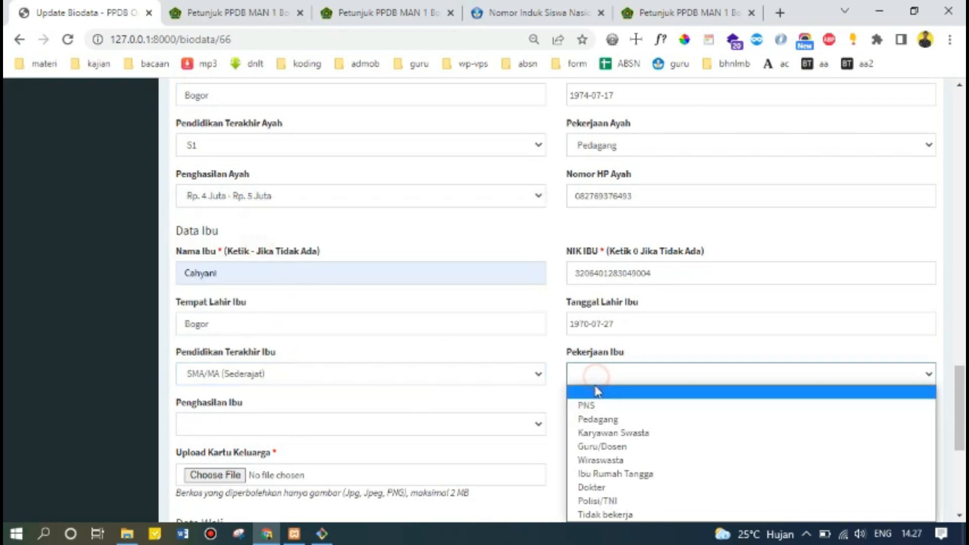
left_click(615, 475)
scroll(429, 373, "down", 1)
left_click(367, 349)
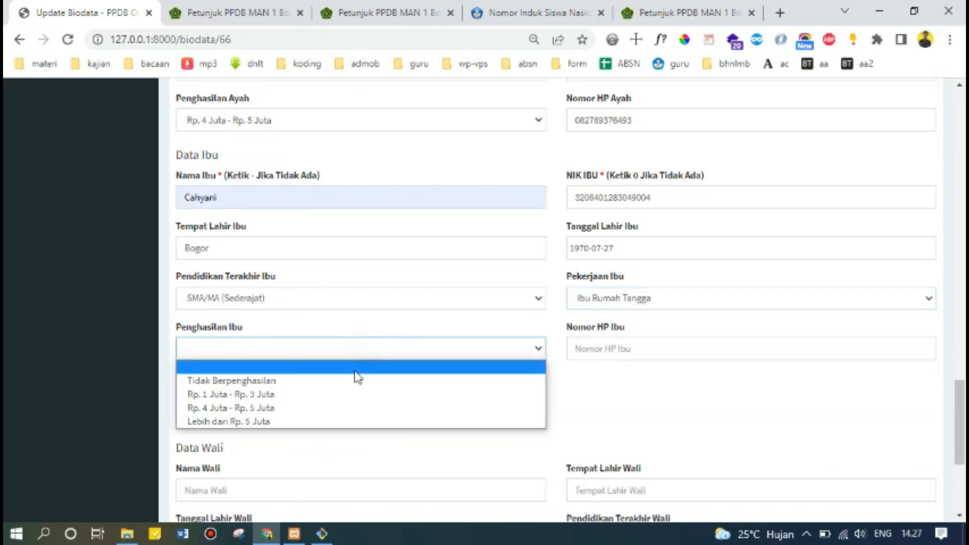
left_click(354, 378)
Enter the mother's phone number.
left_click(633, 348)
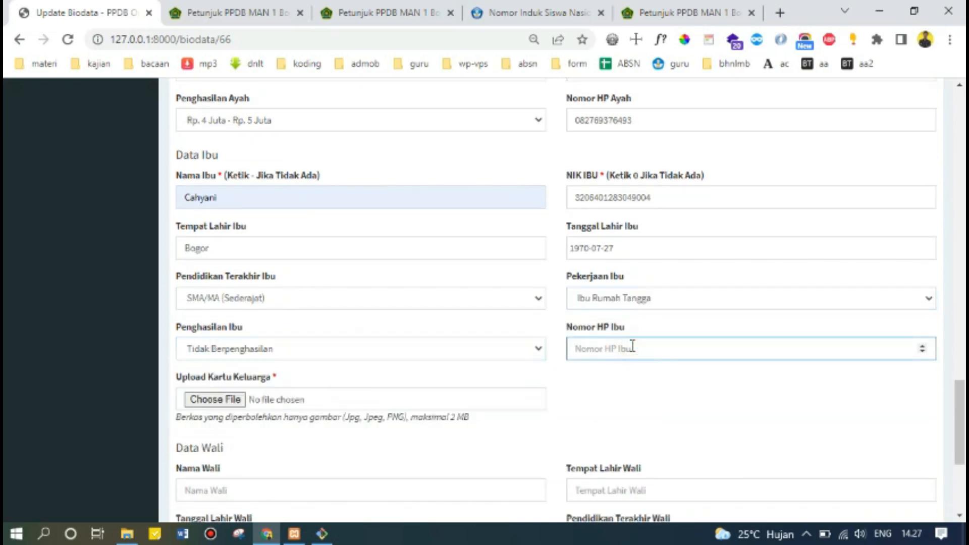
scroll(394, 279, "down", 3)
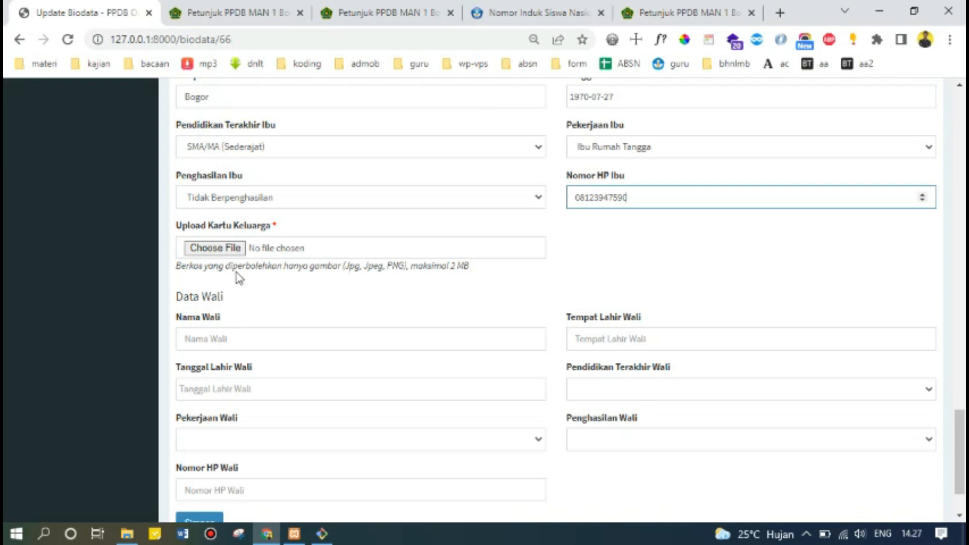
left_click(223, 249)
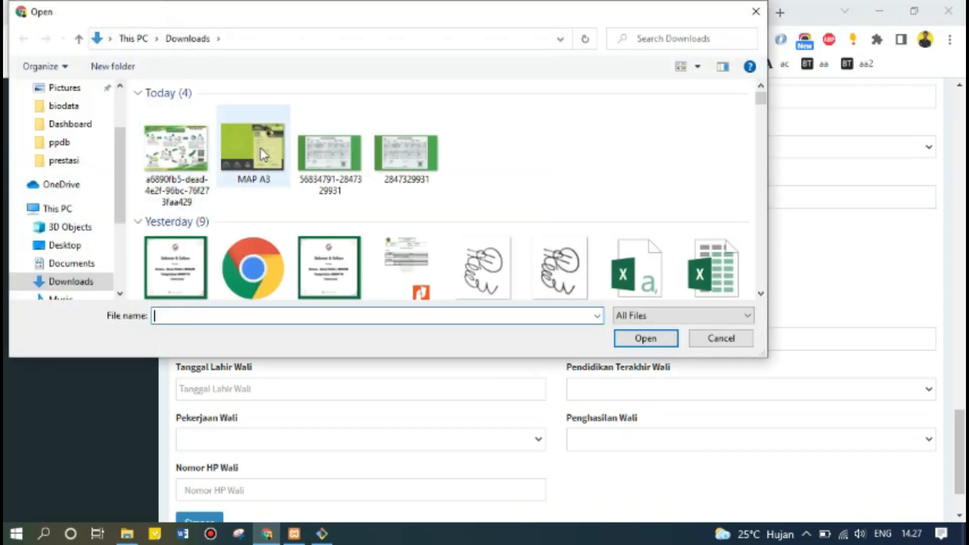
double_click(323, 160)
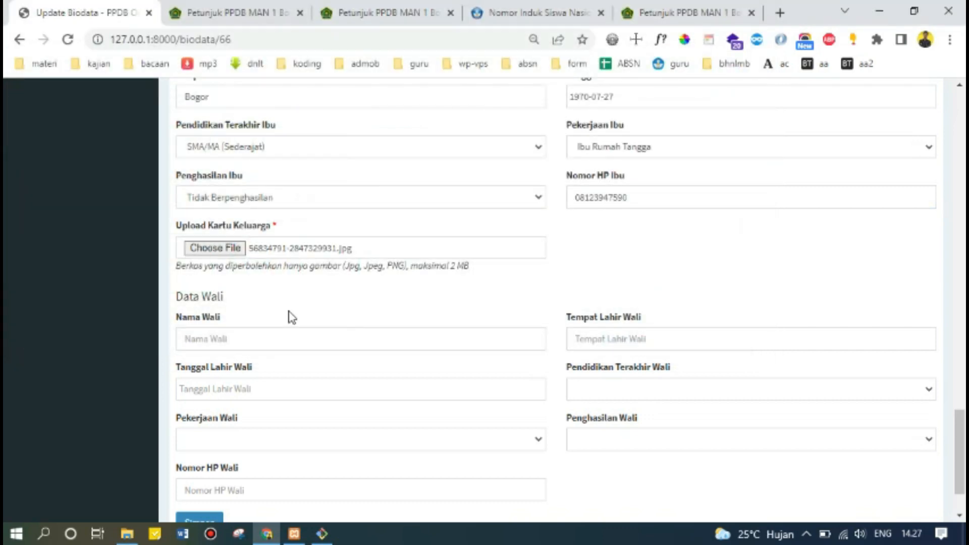
scroll(291, 318, "down", 2)
scroll(352, 381, "up", 5)
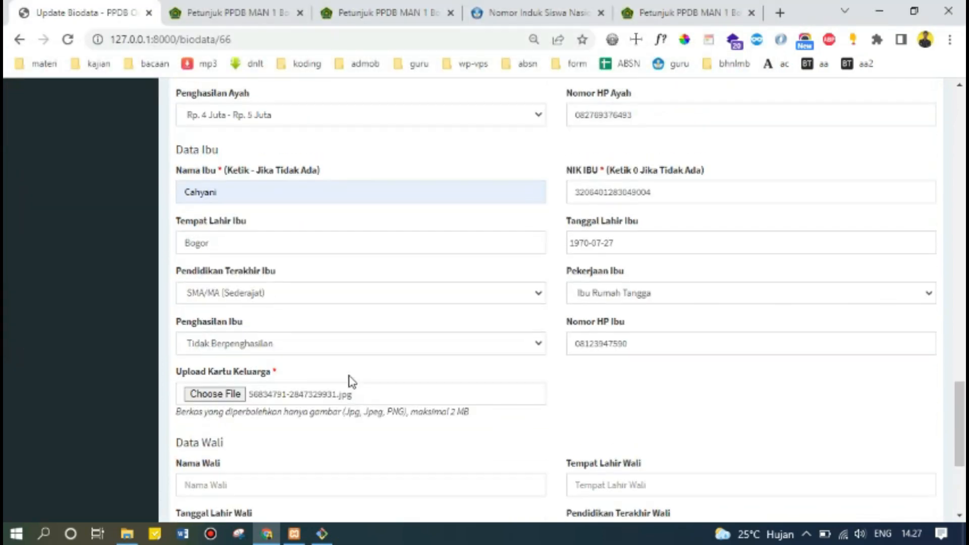
scroll(352, 382, "down", 5)
scroll(352, 382, "up", 1)
scroll(352, 382, "up", 5)
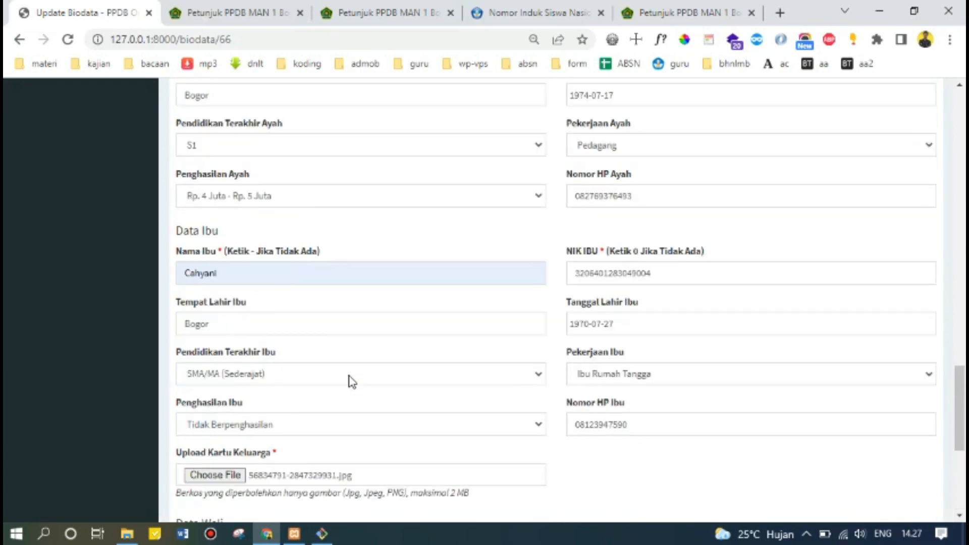
scroll(352, 381, "up", 20)
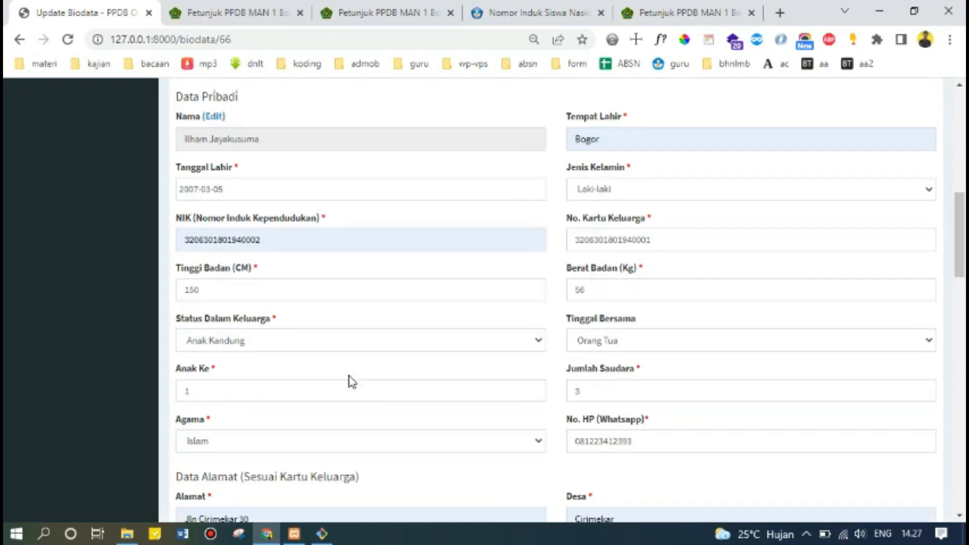
scroll(352, 381, "down", 20)
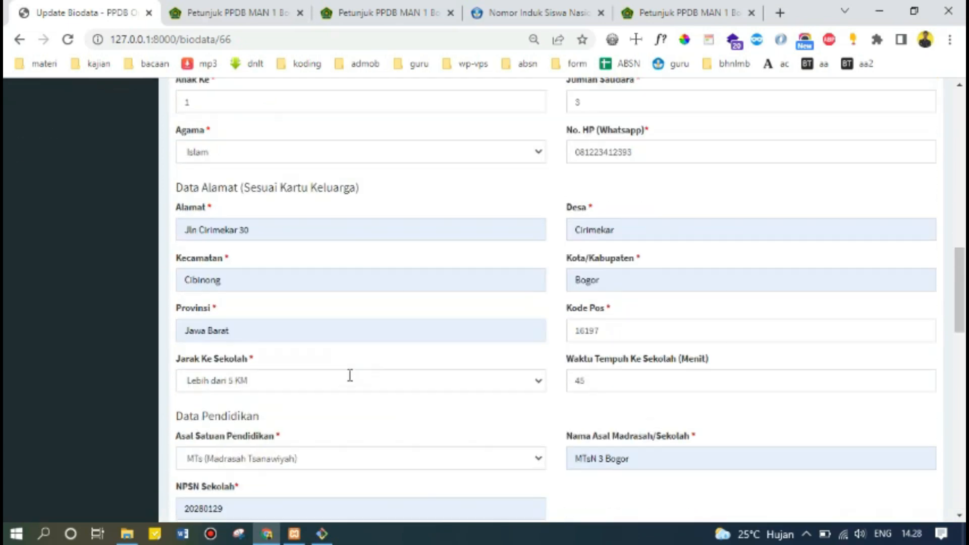
scroll(350, 375, "down", 9)
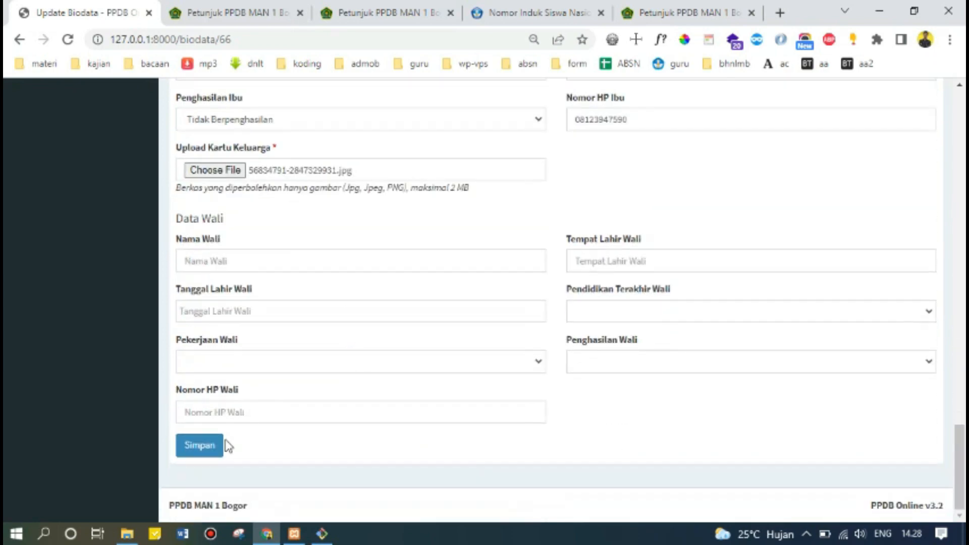
left_click(212, 447)
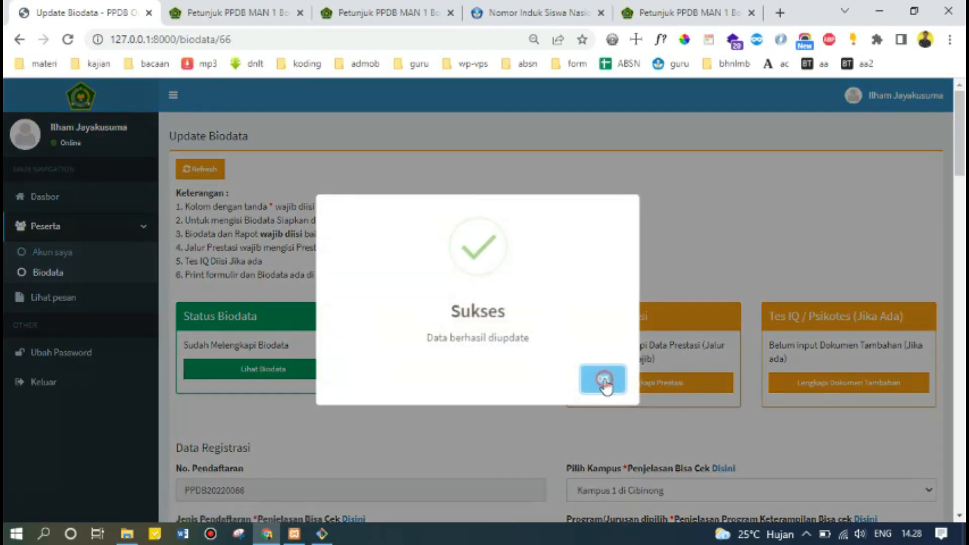
left_click(604, 379)
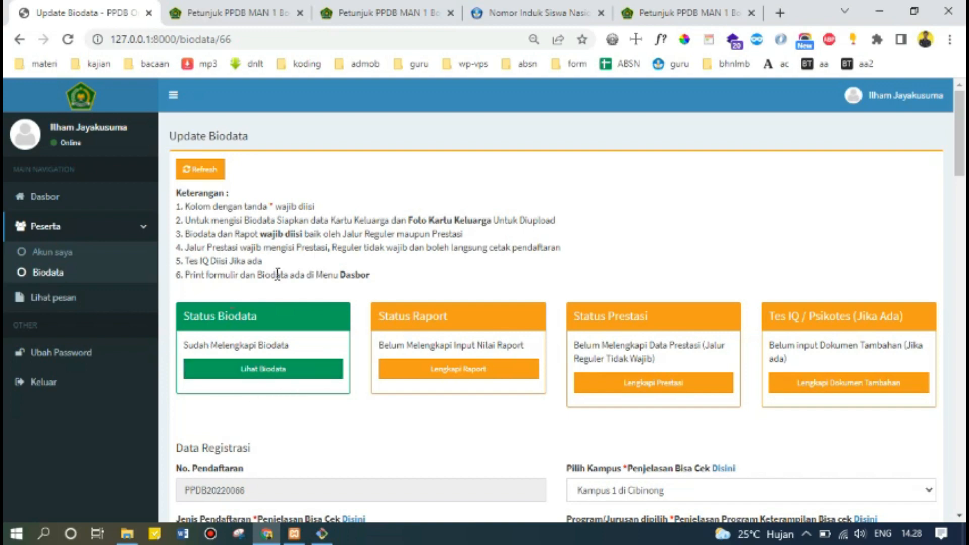
scroll(277, 275, "down", 1)
scroll(277, 275, "down", 20)
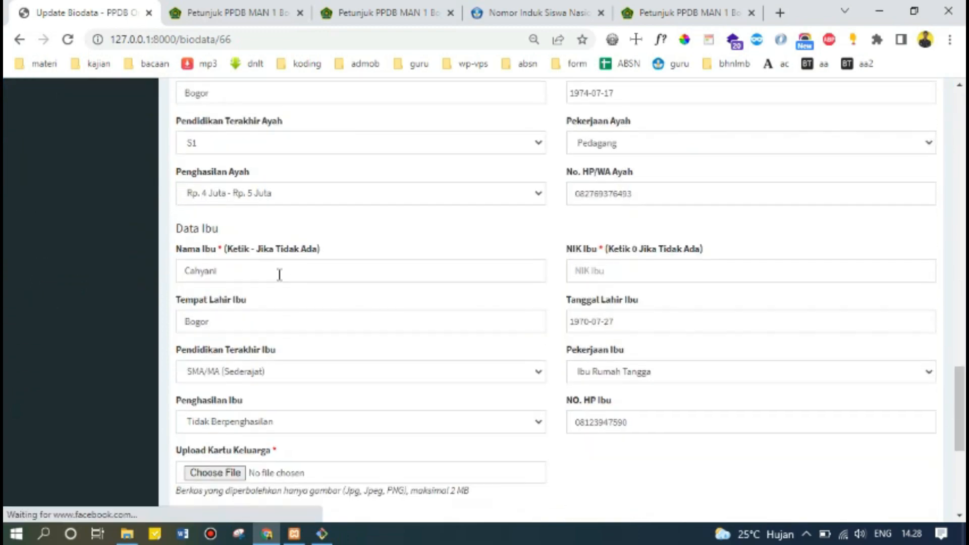
scroll(281, 278, "up", 20)
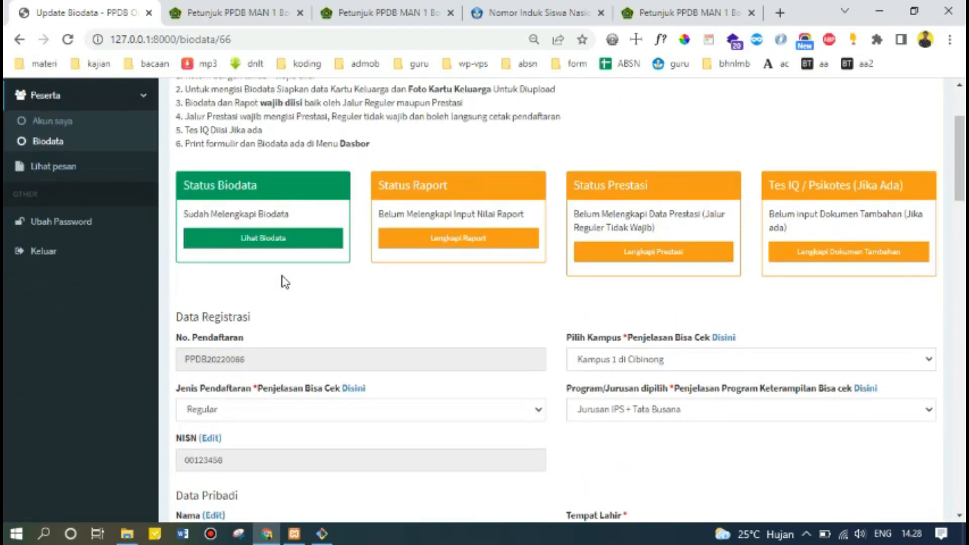
scroll(359, 323, "down", 3)
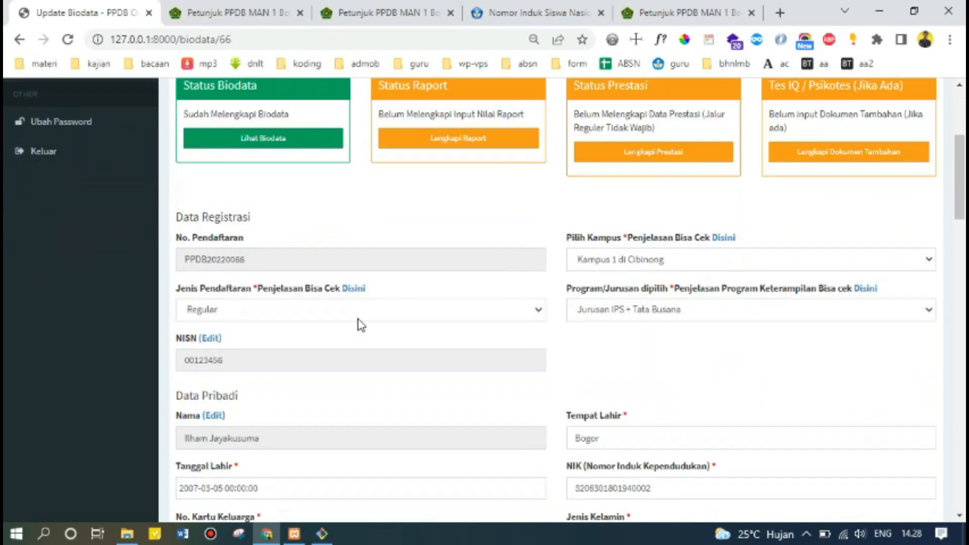
scroll(359, 323, "up", 3)
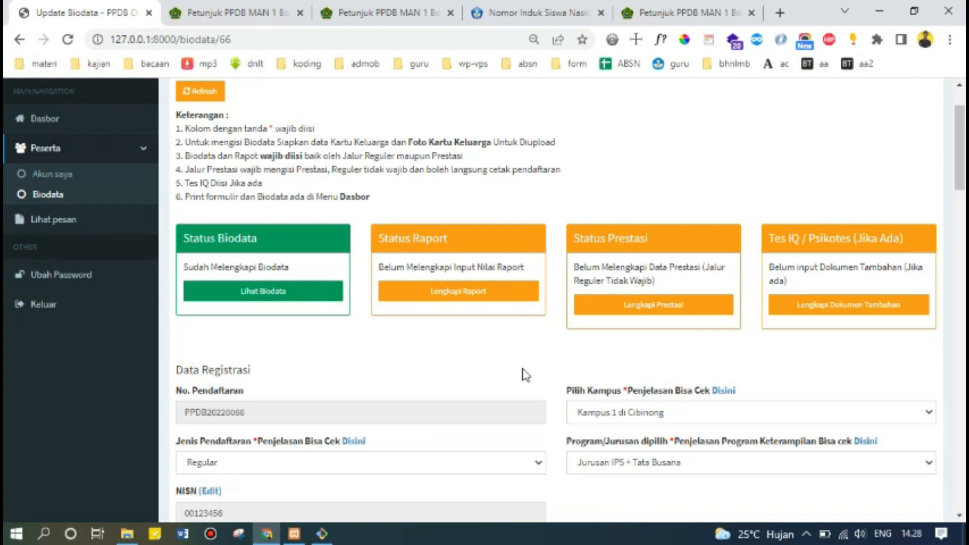
scroll(568, 368, "down", 6)
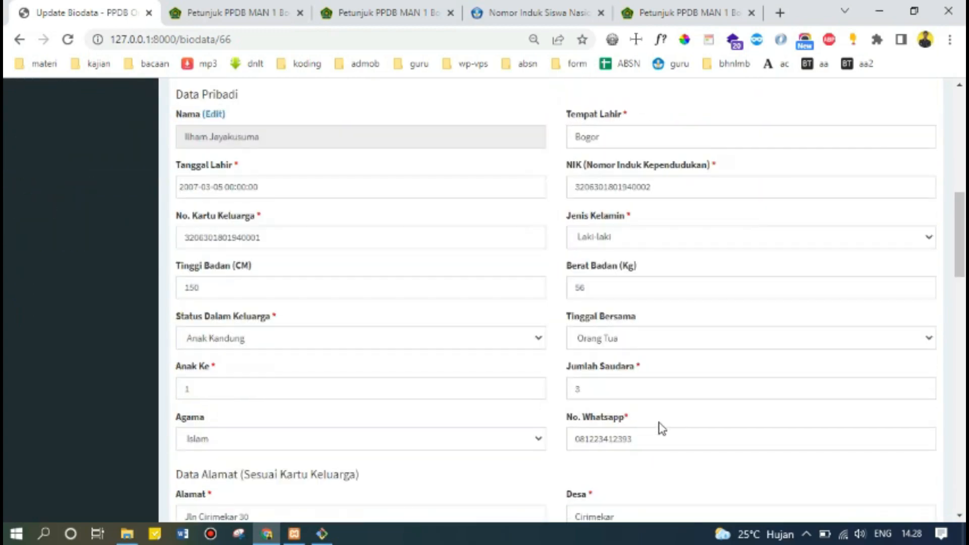
scroll(662, 429, "down", 8)
scroll(662, 428, "up", 6)
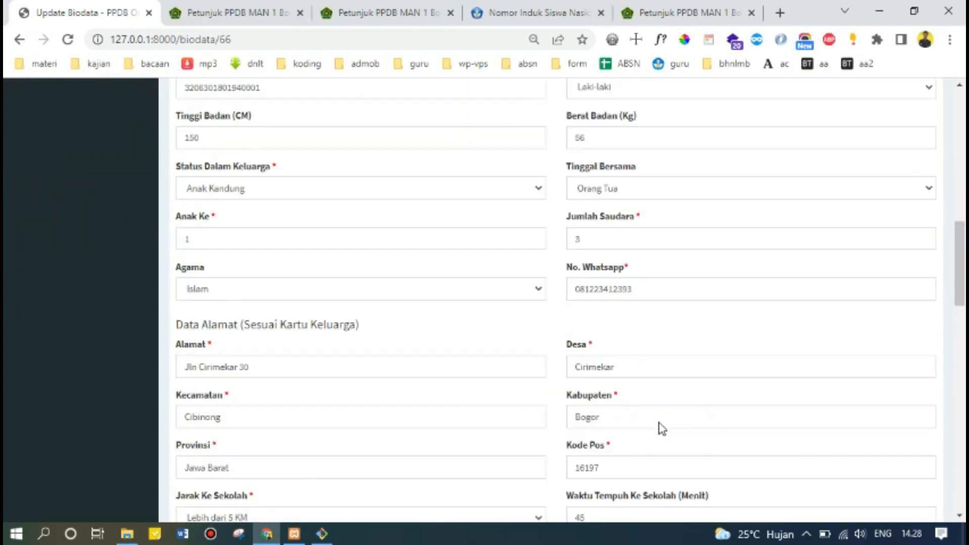
scroll(662, 428, "up", 3)
scroll(662, 428, "down", 6)
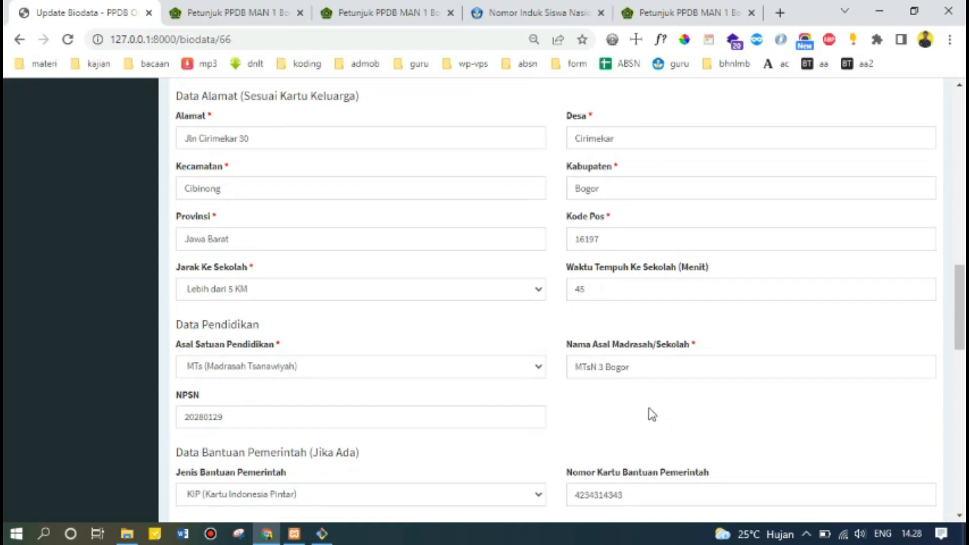
scroll(652, 414, "down", 3)
scroll(652, 414, "down", 2)
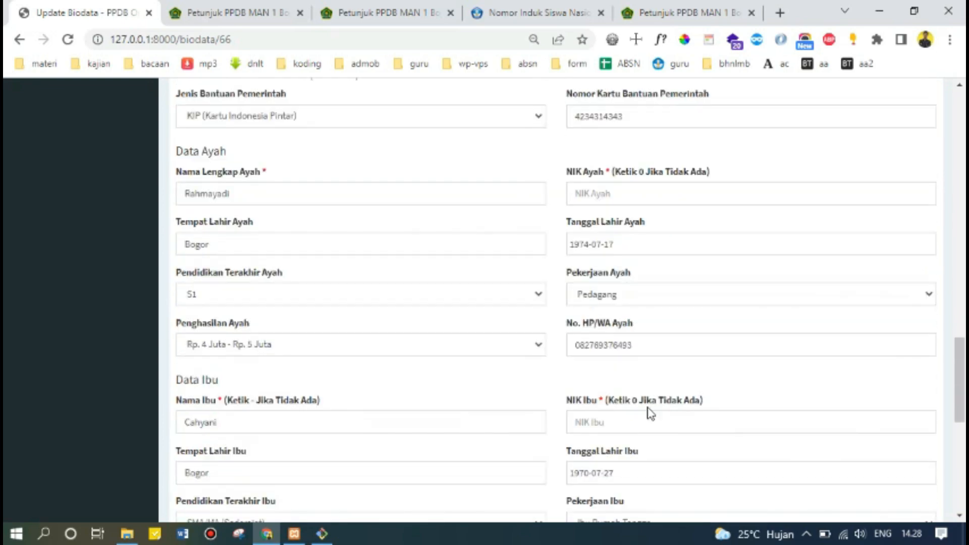
Correct the last digits of the father's phone number and try saving with Update.
left_click_drag(632, 347, 620, 350)
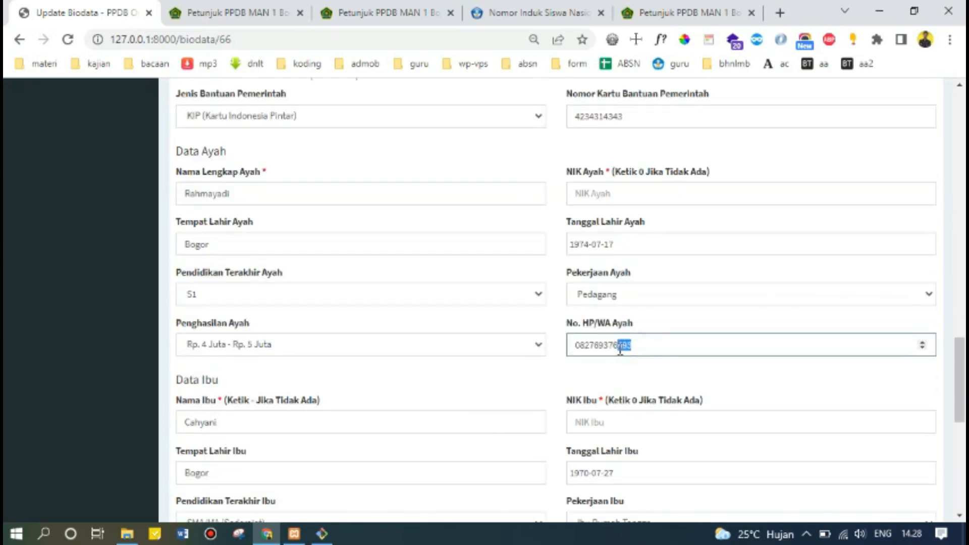
type("20")
scroll(492, 402, "down", 9)
left_click(215, 454)
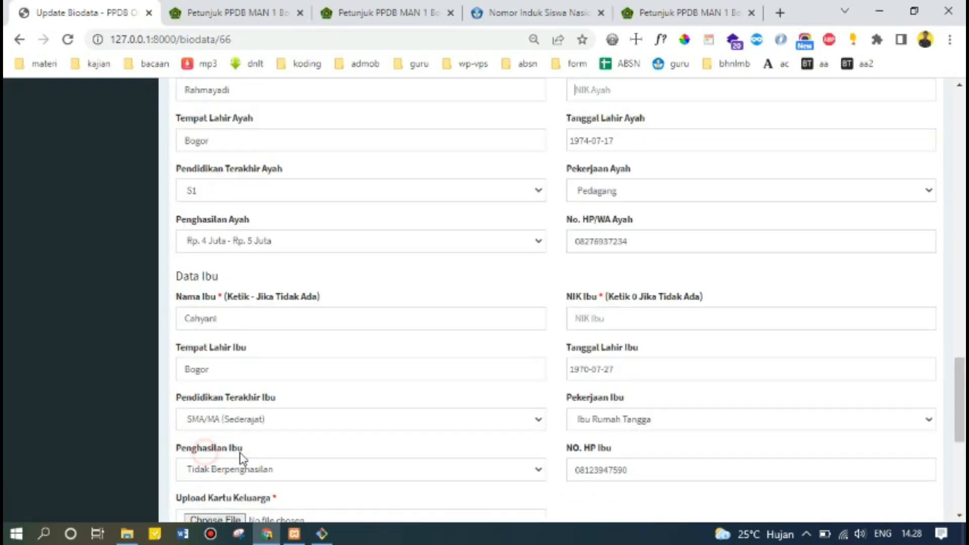
scroll(662, 183, "up", 3)
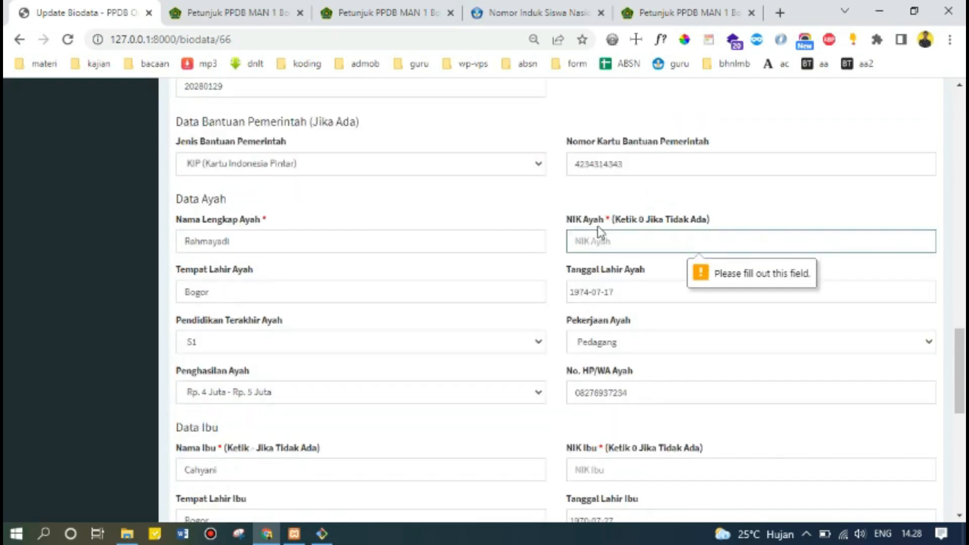
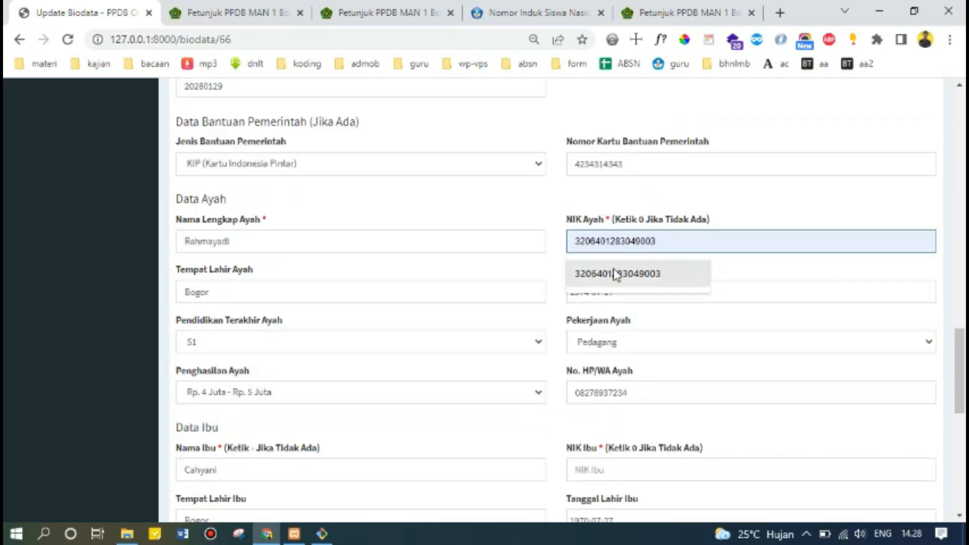
Refill the father's and mother's NIK fields from the autofill suggestions.
left_click(616, 275)
scroll(629, 295, "down", 3)
left_click(628, 318)
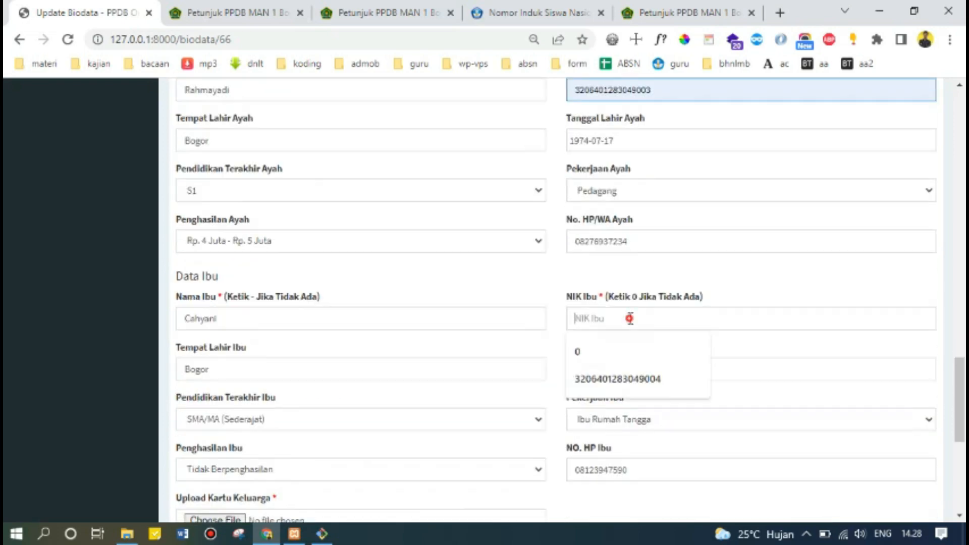
left_click(631, 380)
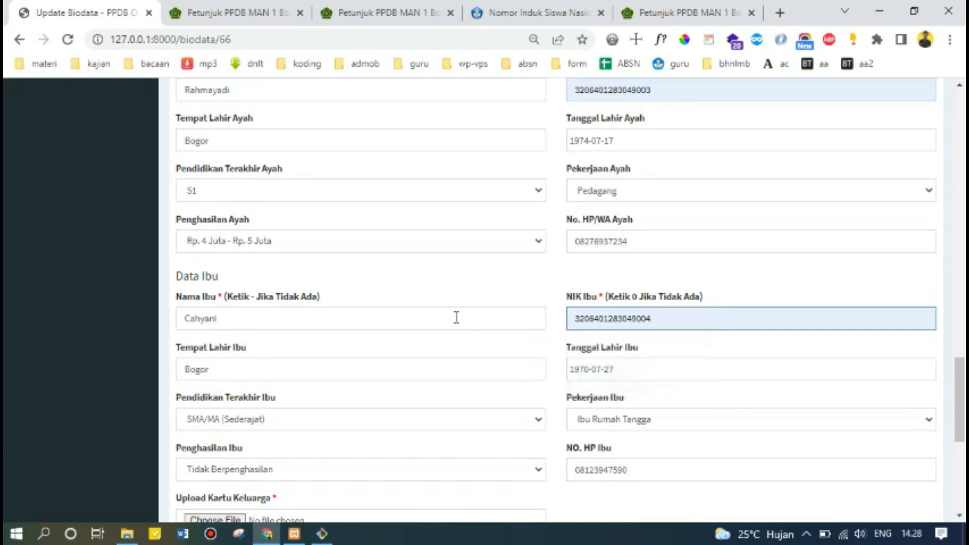
scroll(454, 318, "down", 3)
scroll(606, 253, "up", 6)
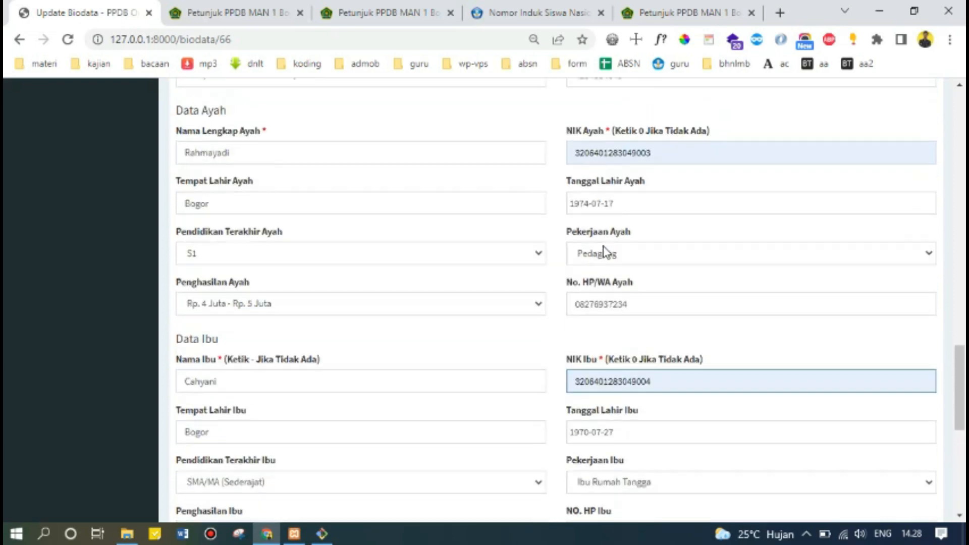
scroll(644, 314, "down", 9)
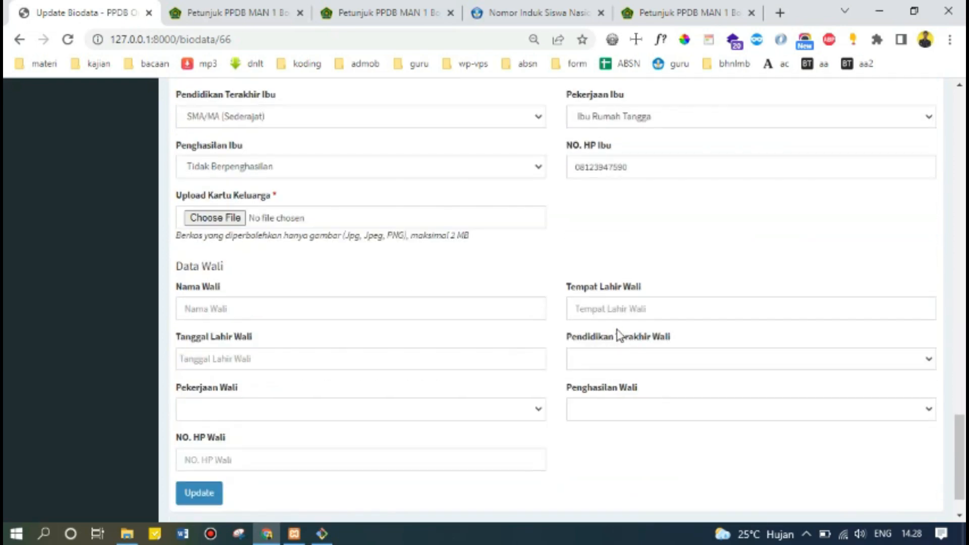
Re-attach 56834791-2847329931.jpg as the family card, save the biodata and dismiss the Sukses message.
left_click(200, 493)
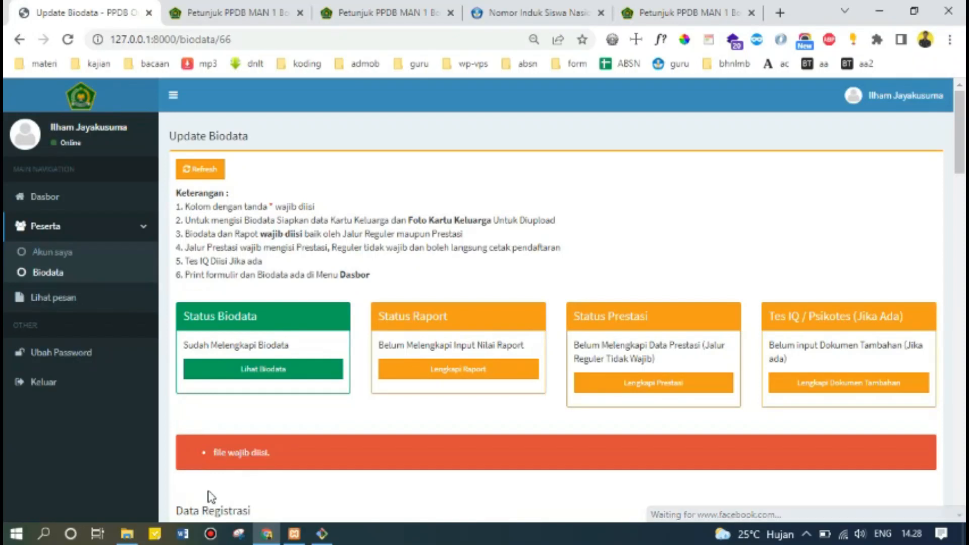
scroll(295, 450, "down", 7)
scroll(306, 446, "down", 20)
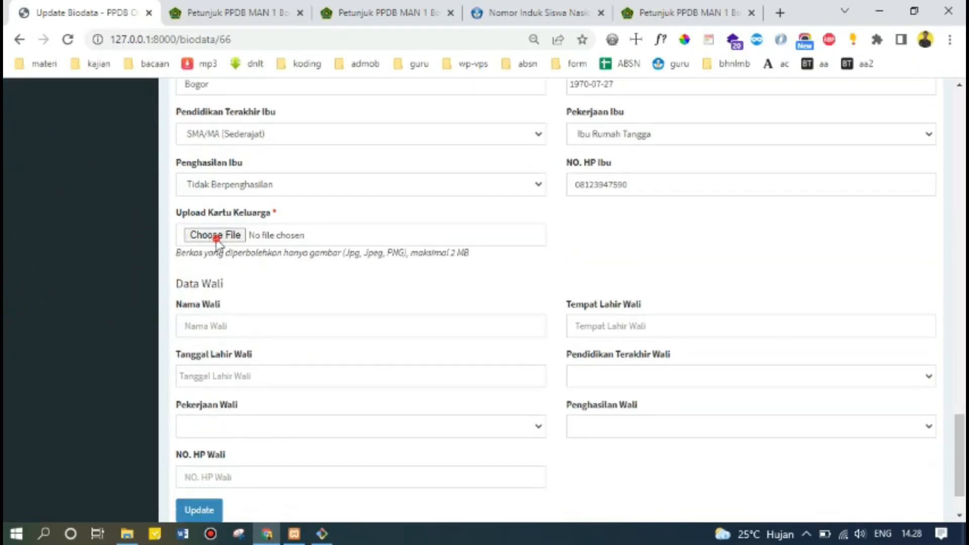
left_click(216, 235)
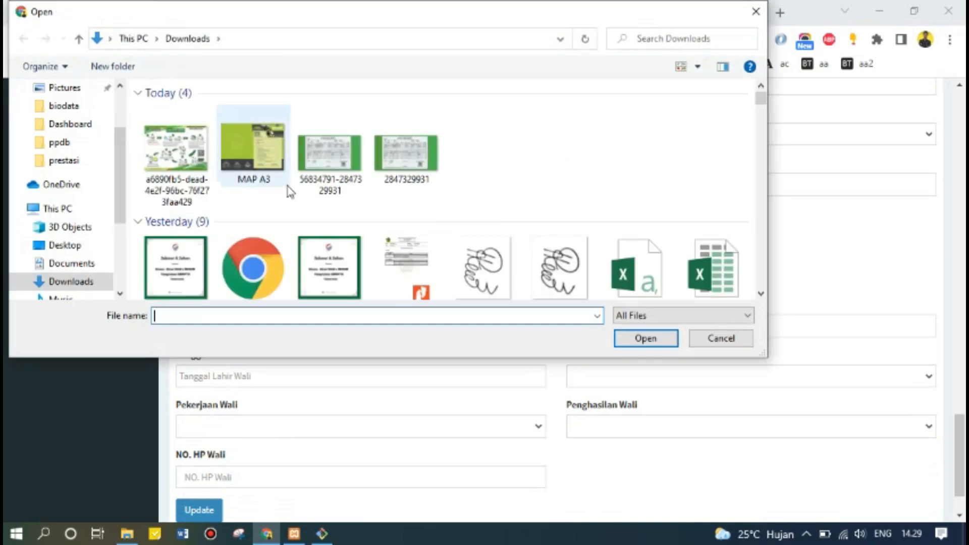
double_click(329, 154)
scroll(626, 282, "up", 3)
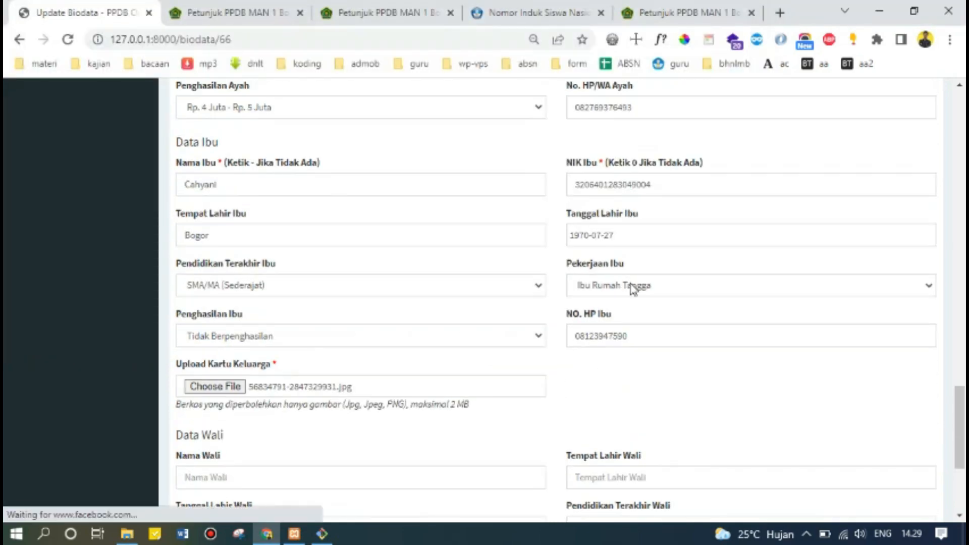
scroll(633, 289, "up", 3)
scroll(633, 289, "down", 8)
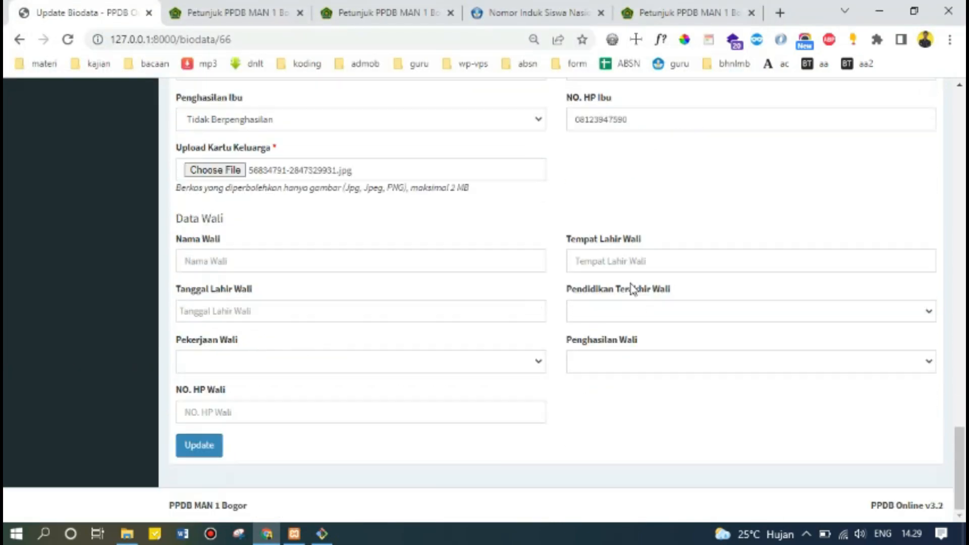
left_click(203, 449)
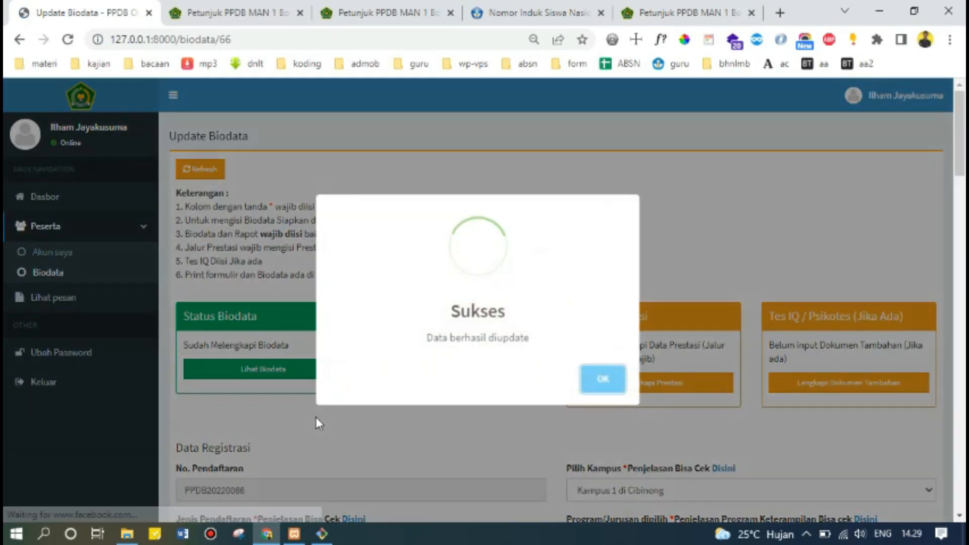
left_click(614, 383)
Open Lengkapi Raport to the Kelas 7 Sem 1 grade page, declining the Google Translate offer.
scroll(450, 428, "down", 3)
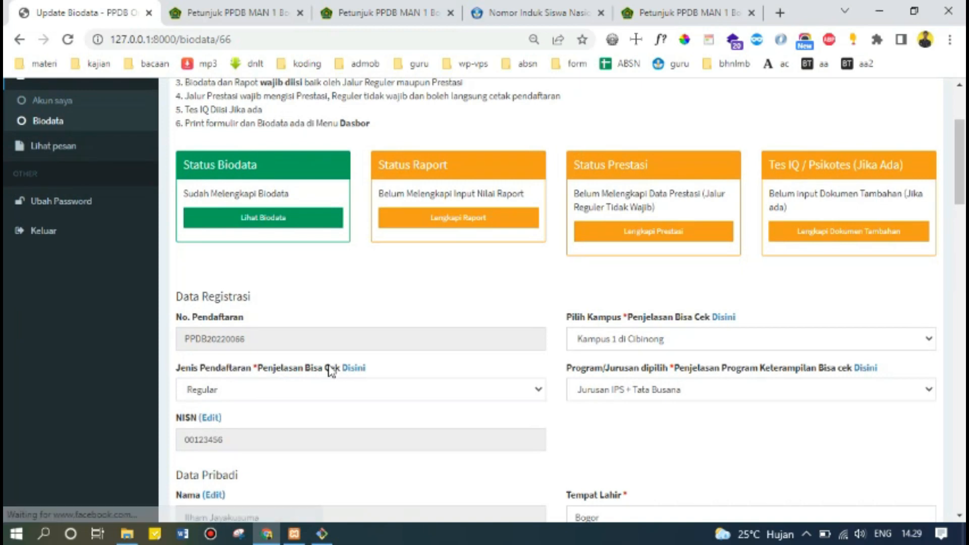
left_click(487, 219)
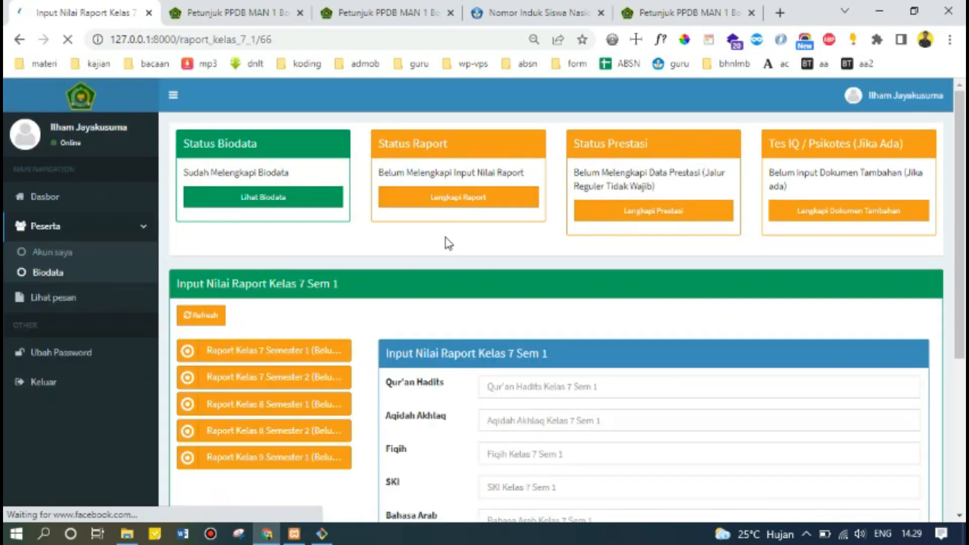
scroll(566, 133, "down", 1)
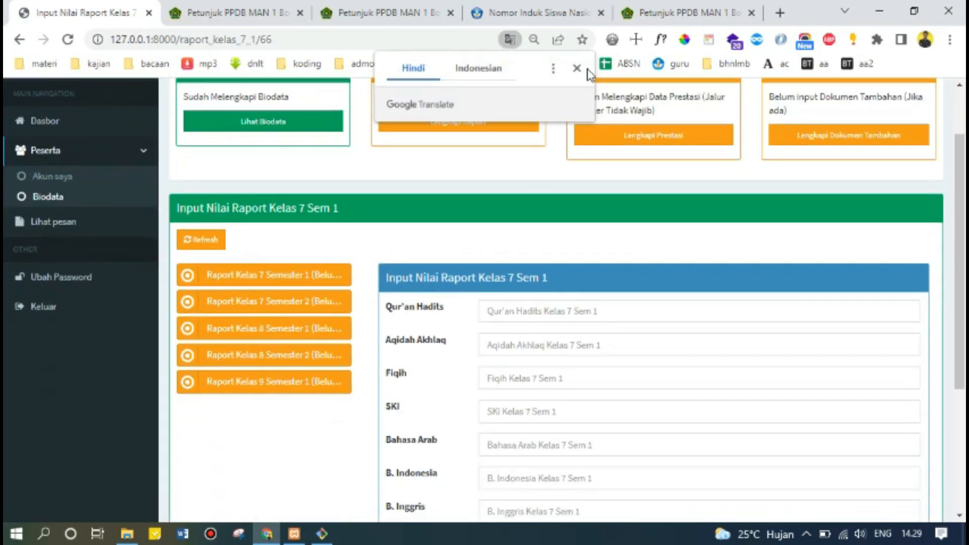
left_click(577, 68)
scroll(490, 217, "up", 1)
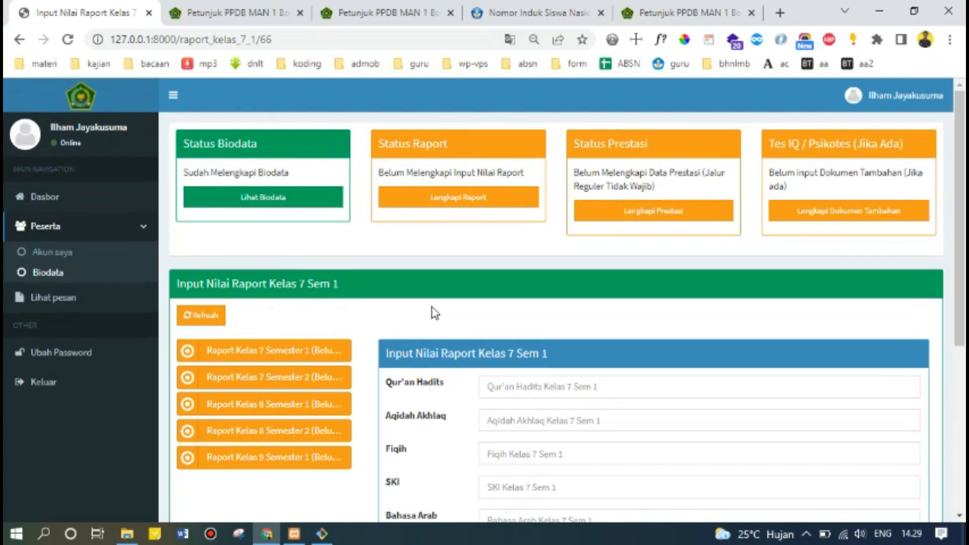
scroll(434, 313, "down", 2)
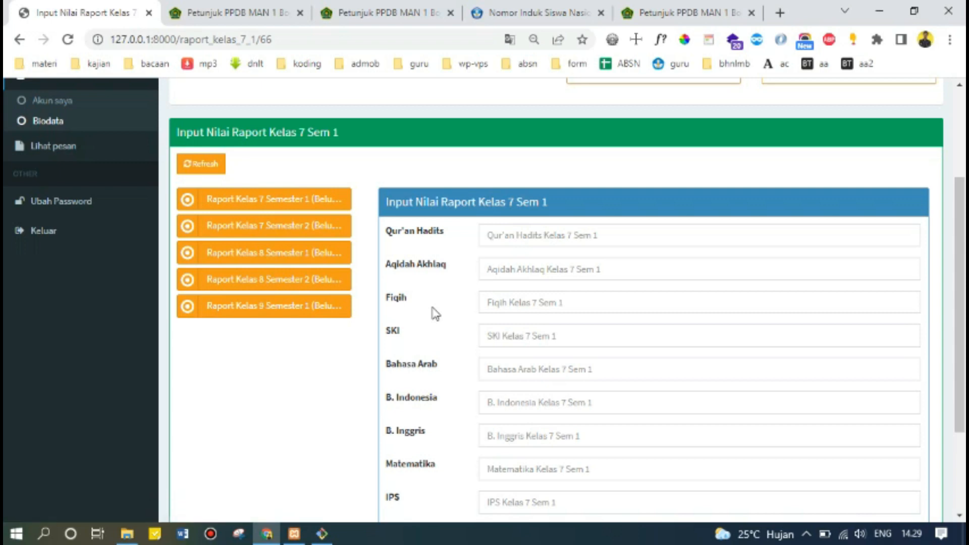
scroll(436, 315, "down", 2)
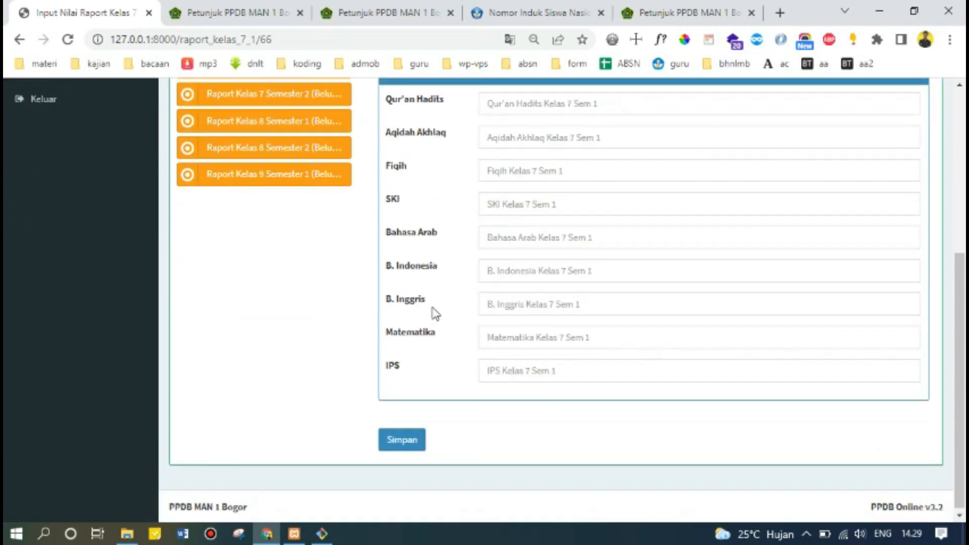
scroll(435, 314, "up", 1)
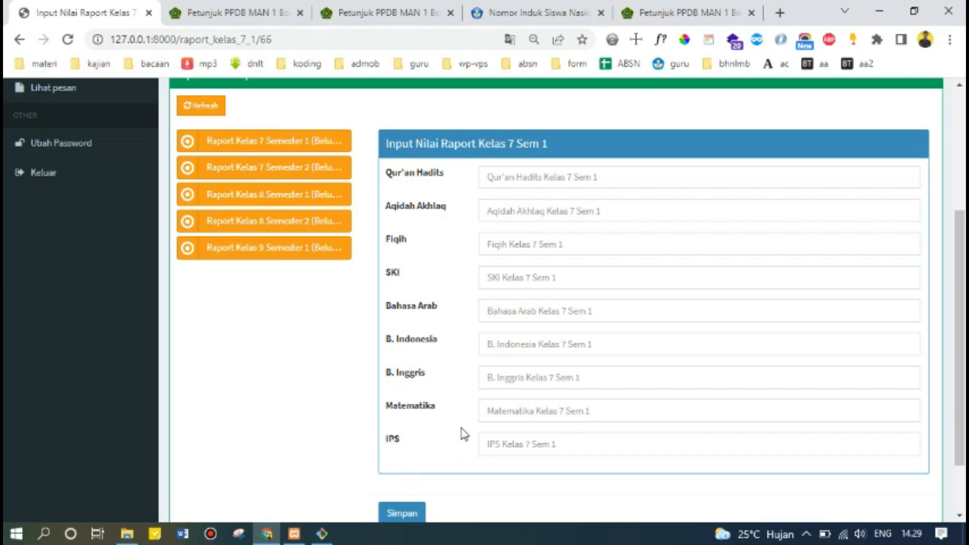
scroll(428, 457, "up", 2)
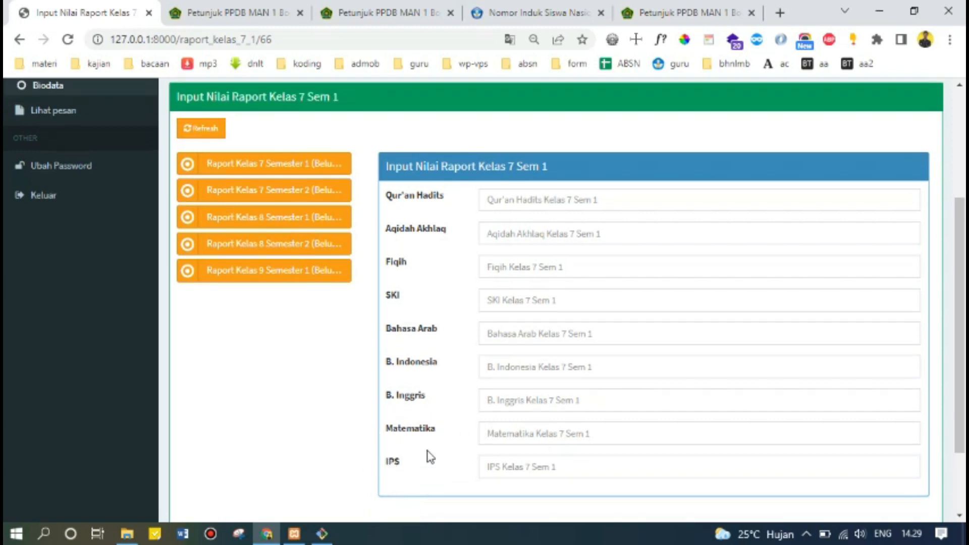
scroll(429, 456, "up", 2)
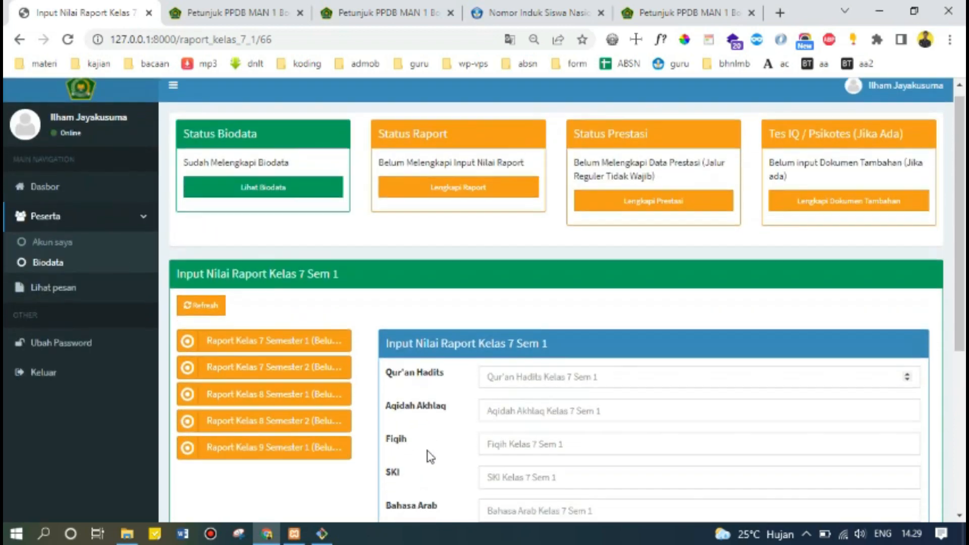
scroll(430, 456, "down", 4)
Enter 90 for all nine Kelas 7 Semester 1 subjects and save the grades.
left_click(553, 164)
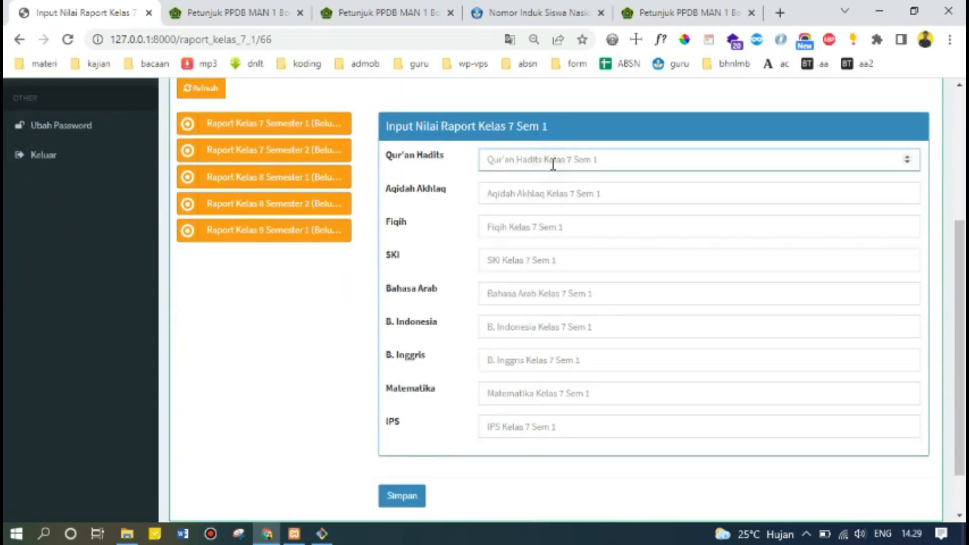
type("90")
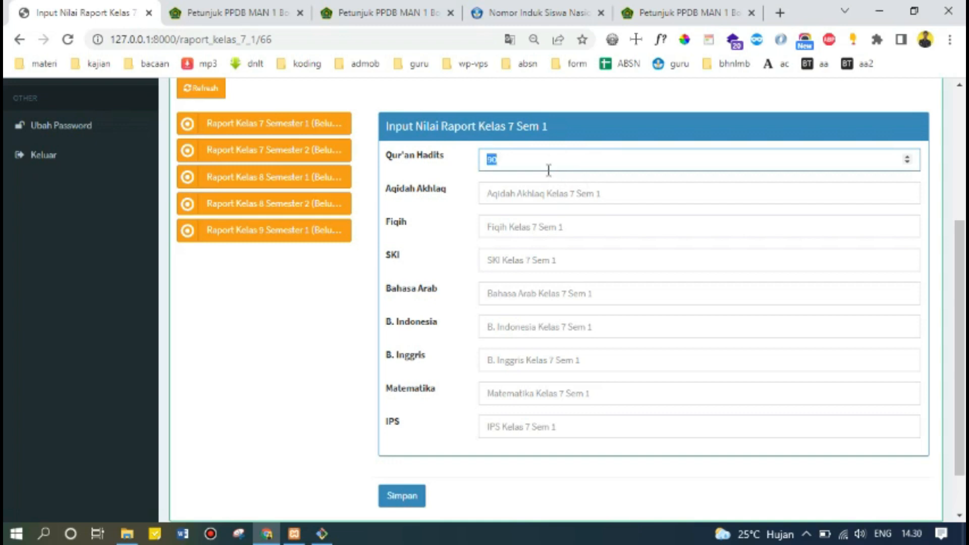
left_click(531, 198)
type("90")
left_click(530, 227)
type("90")
left_click(523, 255)
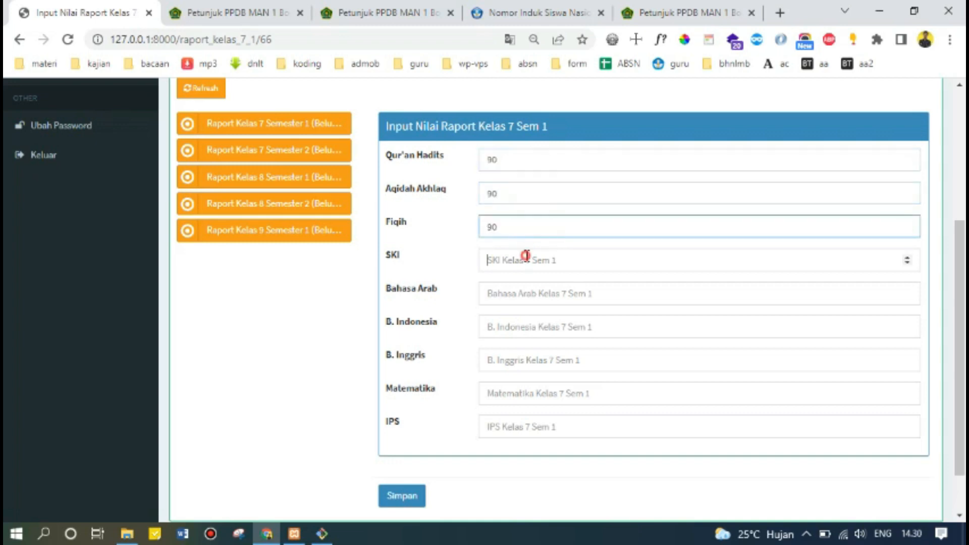
type("90")
left_click(519, 293)
type("90")
left_click(503, 328)
type("90")
left_click(504, 362)
type("90")
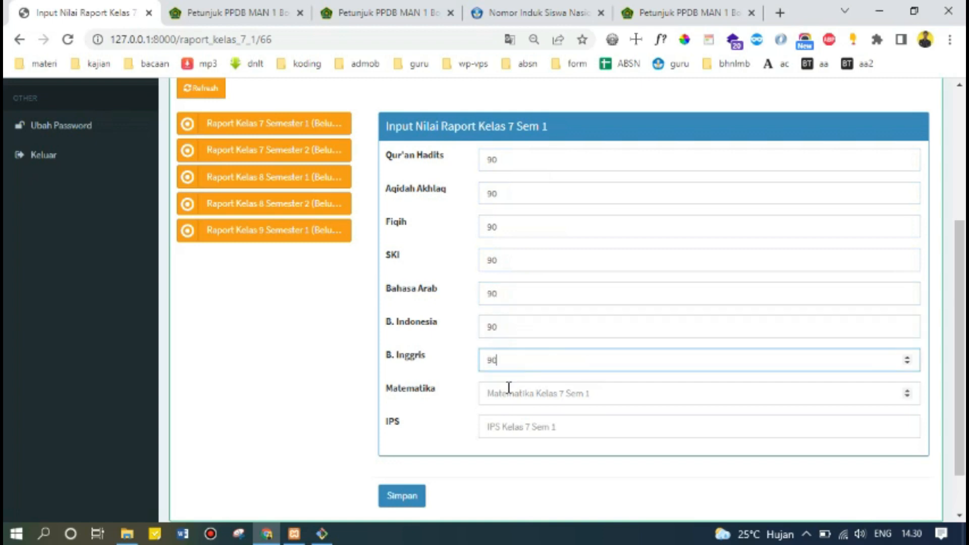
left_click(510, 394)
type("90")
left_click(514, 425)
type("90")
left_click(402, 497)
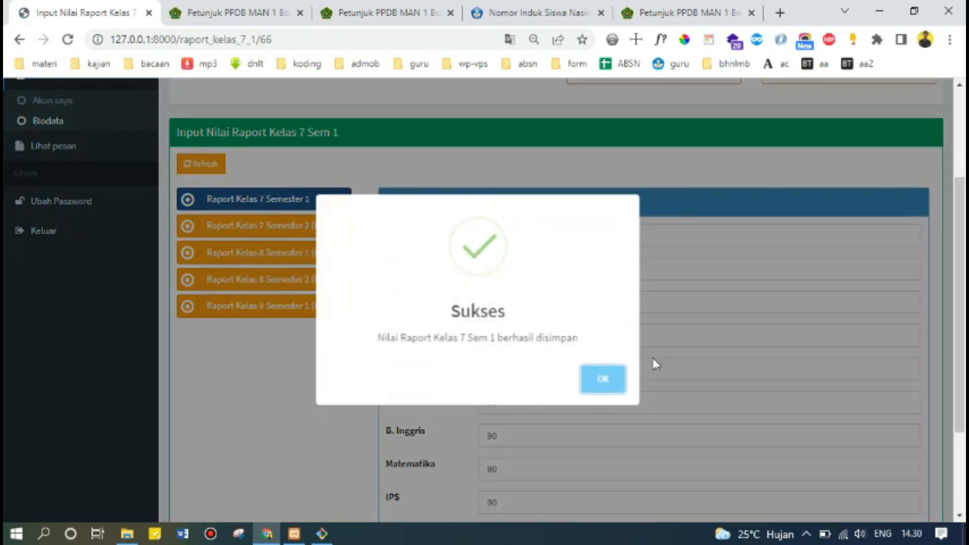
left_click(606, 381)
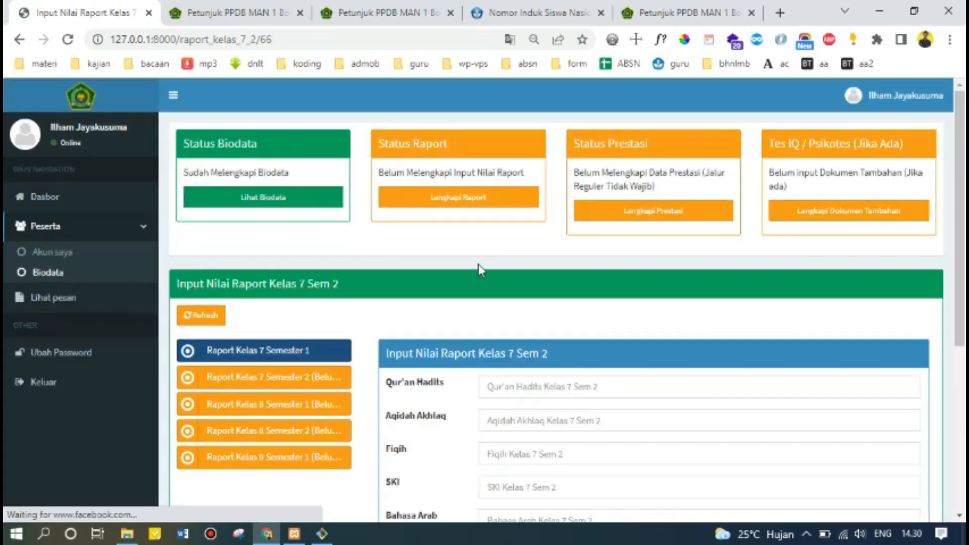
Enter 90 for every Kelas 7 Semester 2 subject and save the grades.
left_click(542, 399)
type("90")
scroll(546, 392, "down", 2)
key("Tab")
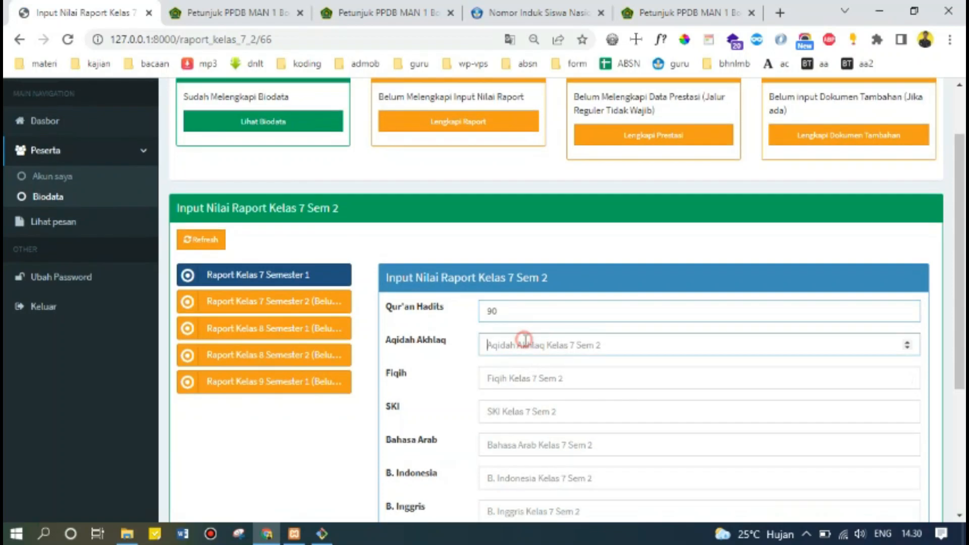
type("90")
left_click(520, 377)
type("90")
left_click(518, 412)
type("90")
left_click(515, 451)
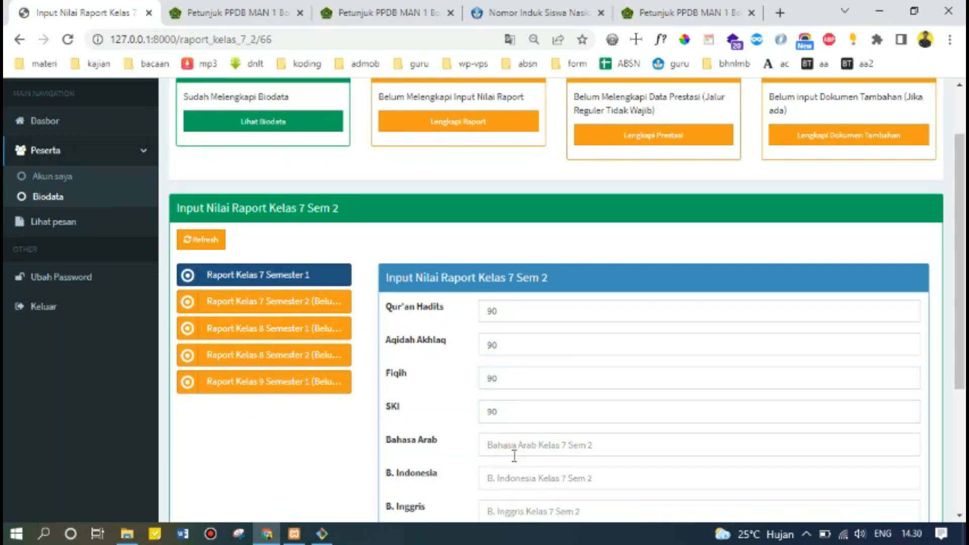
type("90")
scroll(517, 453, "down", 3)
left_click(526, 328)
type("90")
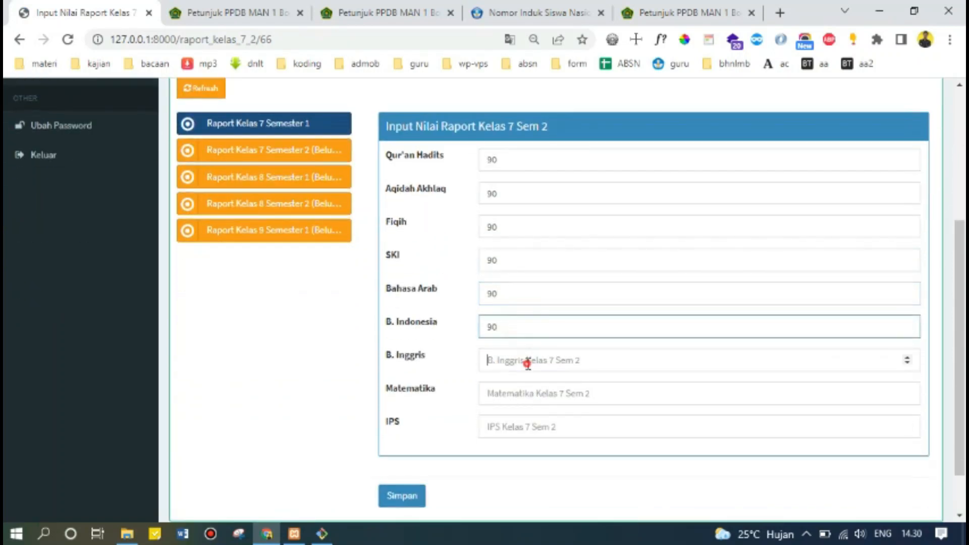
left_click(525, 362)
type("90")
left_click(523, 397)
type("90")
left_click(522, 426)
type("90")
left_click(411, 496)
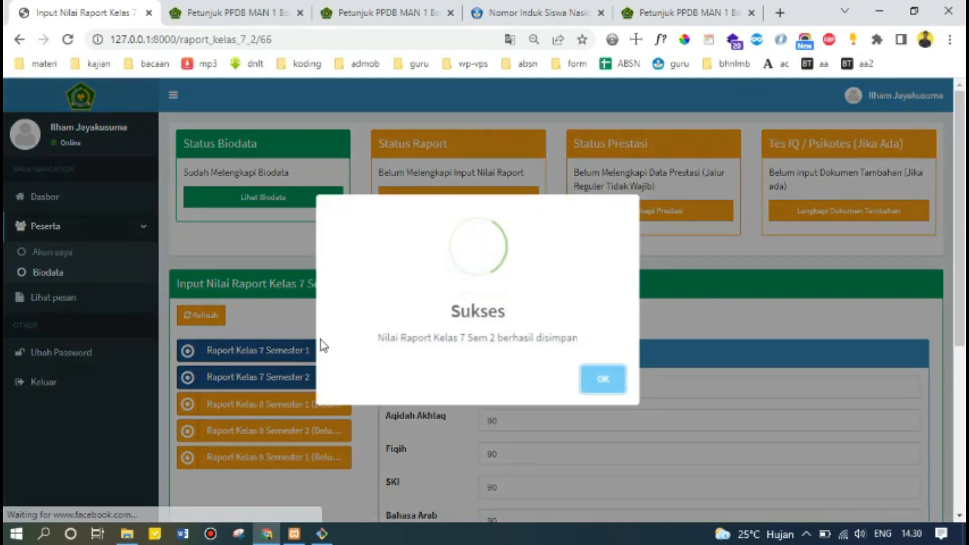
left_click(601, 380)
Enter 90 for all nine Kelas 8 Semester 1 subjects and save the grades.
left_click(329, 404)
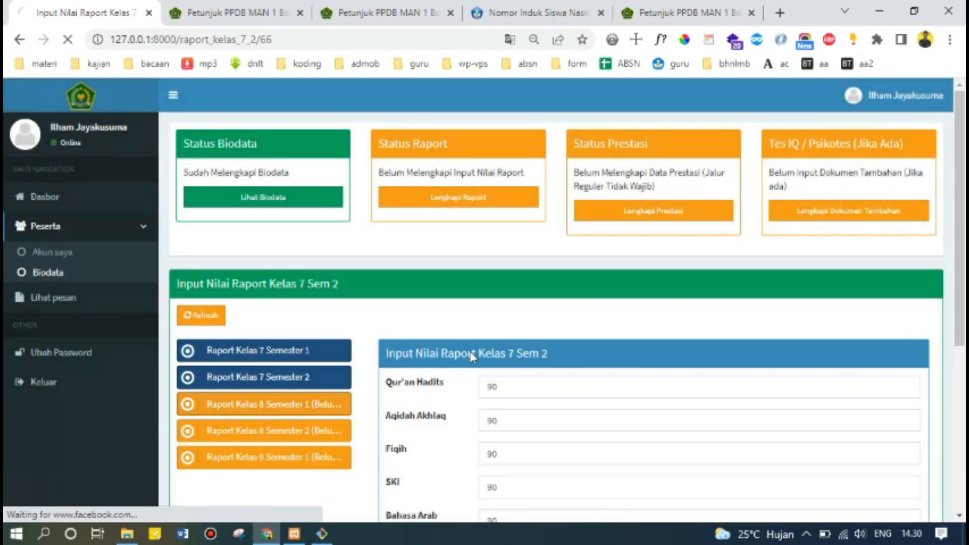
left_click(505, 387)
type("90")
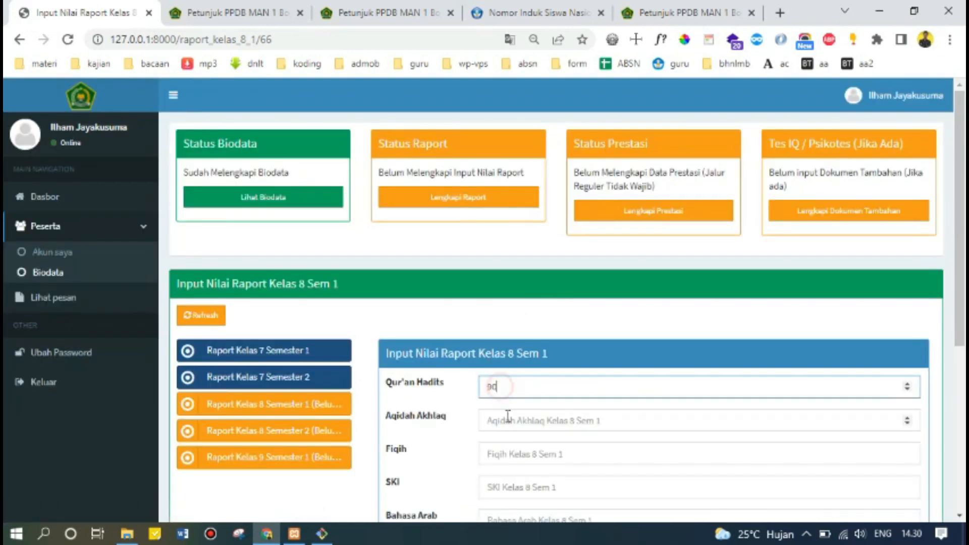
left_click(514, 424)
type("90")
left_click(515, 456)
type("90")
scroll(515, 444, "down", 3)
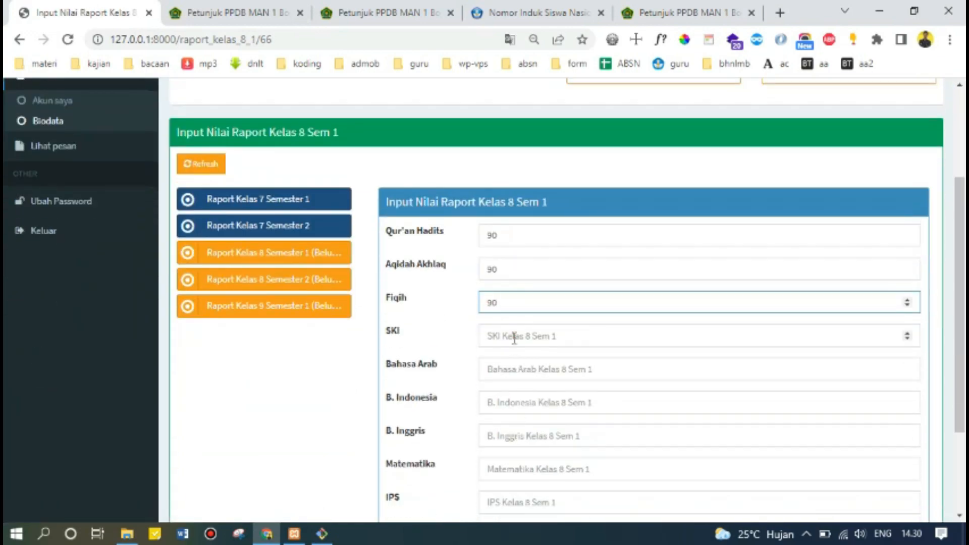
left_click(514, 337)
type("90")
left_click(522, 368)
type("90")
left_click(528, 404)
type("90")
left_click(523, 437)
type("90")
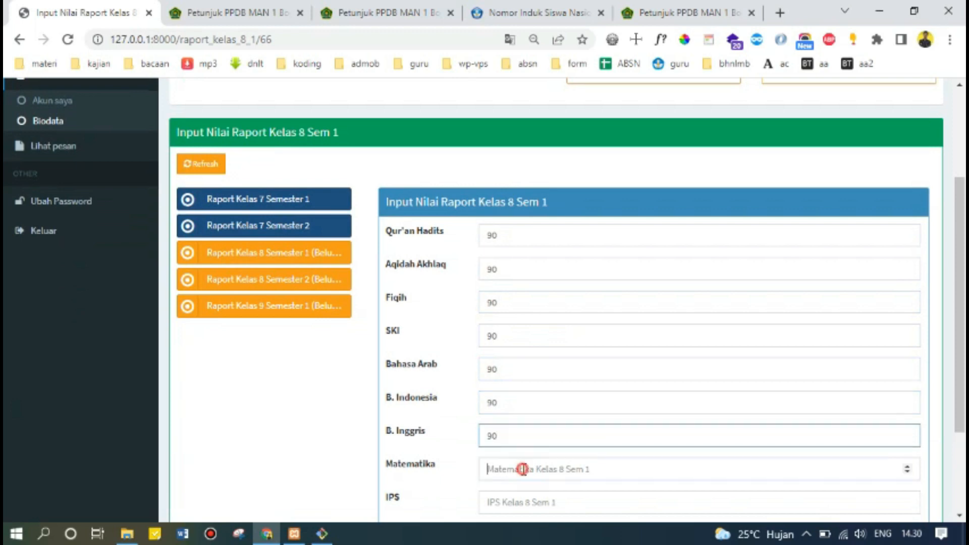
left_click(523, 469)
type("90")
scroll(521, 465, "down", 2)
left_click(515, 427)
type("90")
left_click(418, 496)
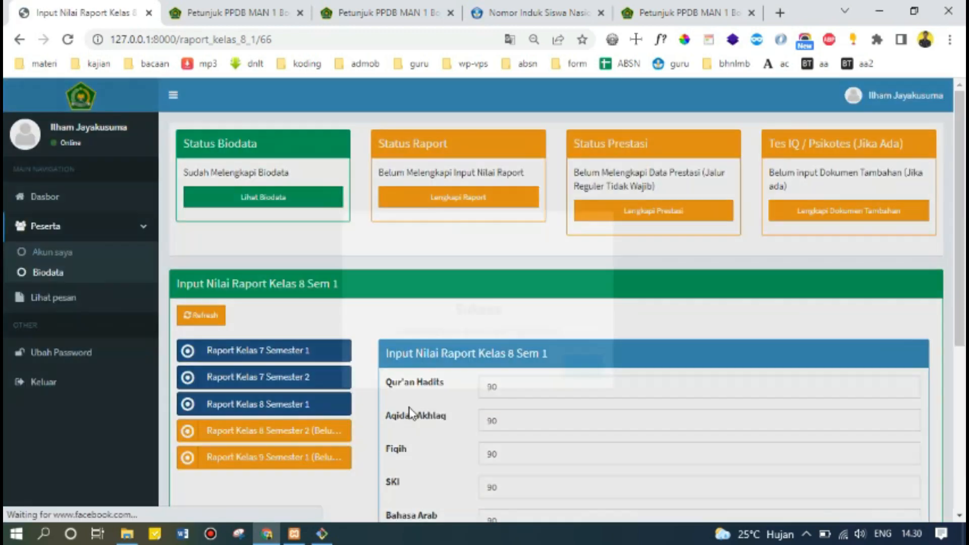
left_click(591, 386)
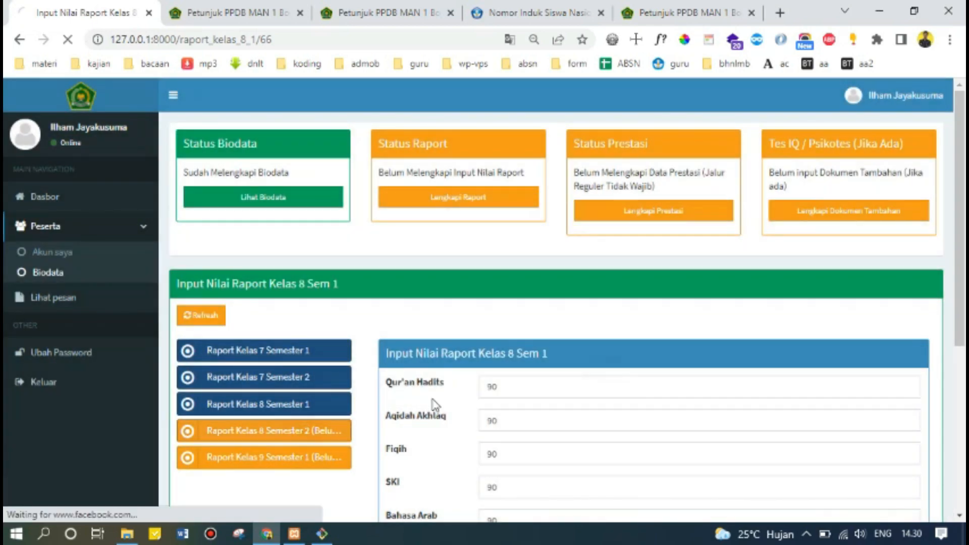
Fill every Kelas 8 Semester 2 subject grade with 90 and save.
type("90")
left_click(493, 419)
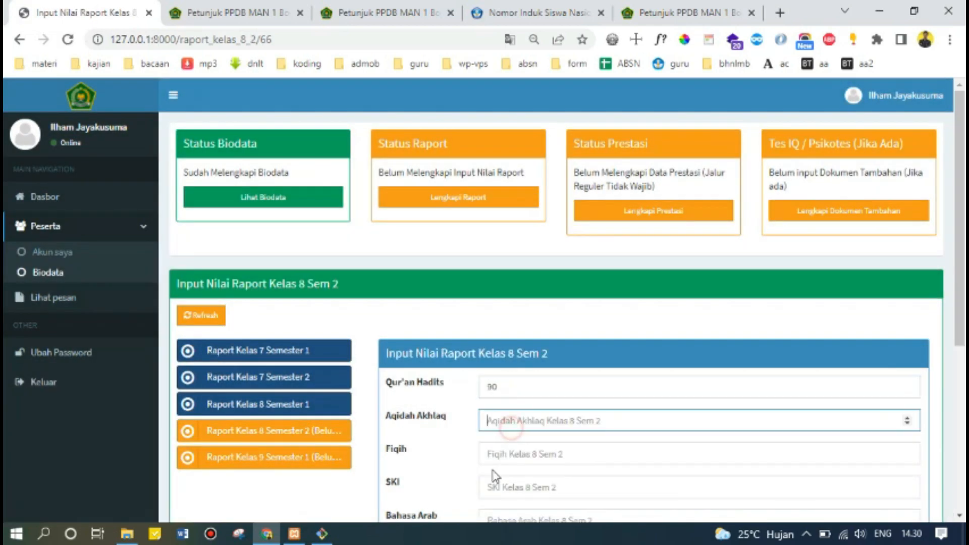
type("90")
left_click(498, 456)
type("90")
left_click(509, 498)
type("90")
scroll(509, 497, "down", 3)
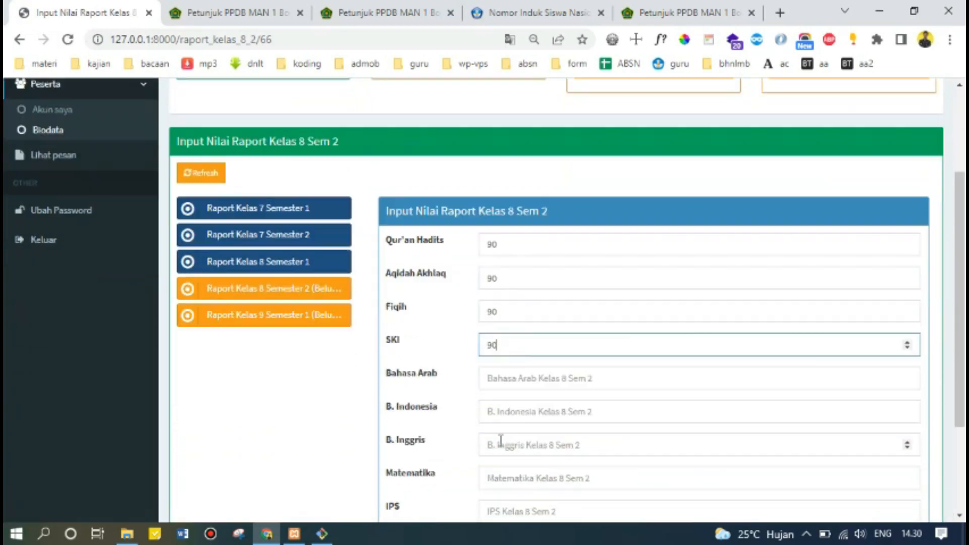
left_click(511, 370)
type("90")
left_click(515, 404)
type("90")
left_click(505, 436)
type("90")
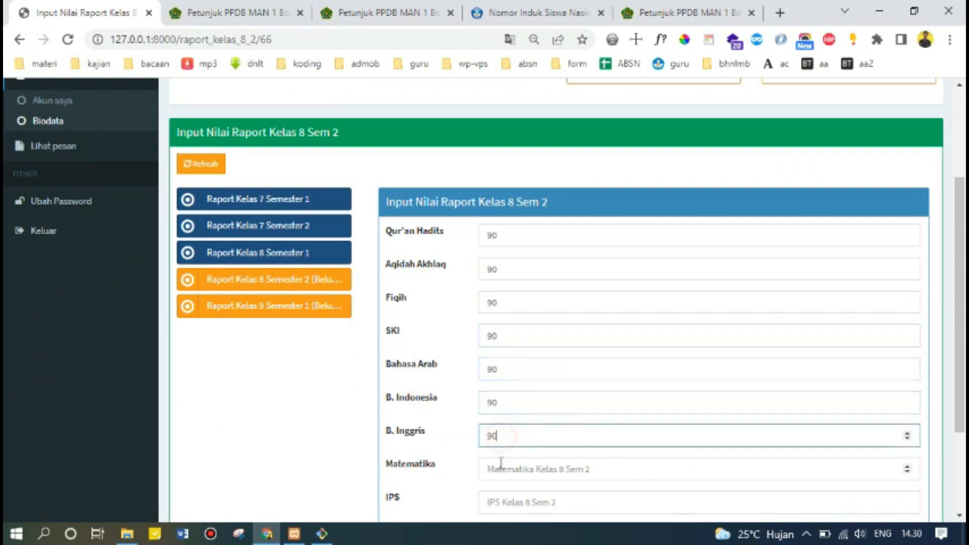
left_click(513, 469)
type("90")
left_click(508, 501)
type("90")
scroll(514, 499, "down", 2)
scroll(505, 480, "down", 1)
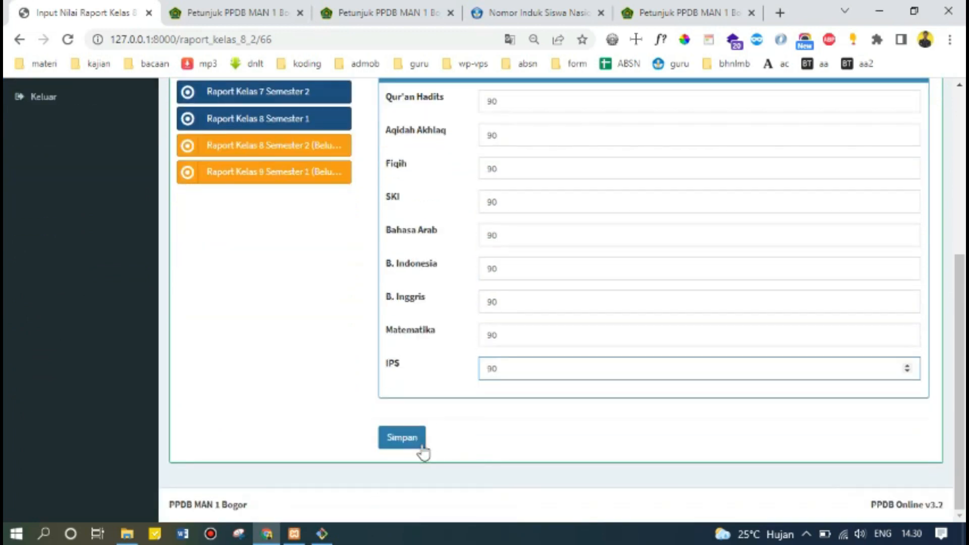
left_click(419, 442)
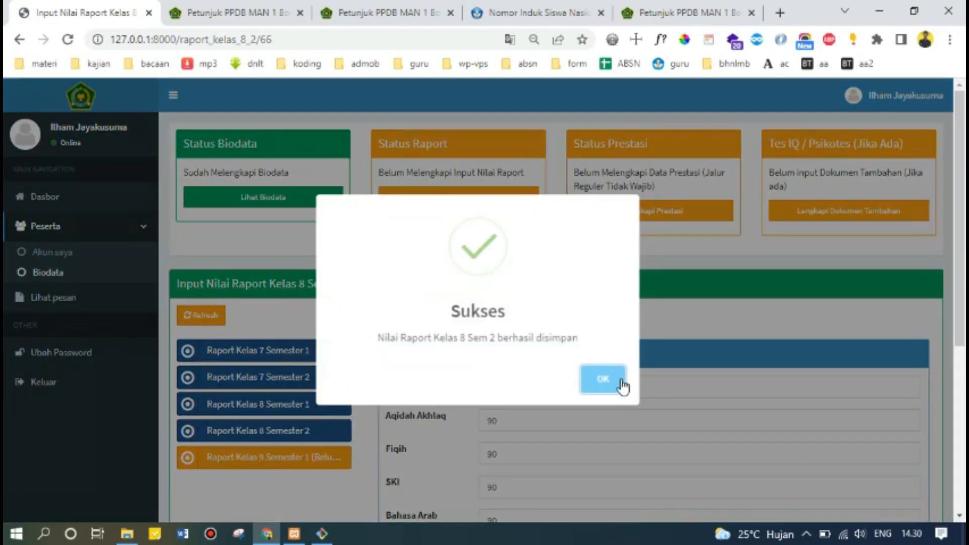
left_click(620, 386)
Enter 90 for every Kelas 9 Semester 1 subject, from Qur'an Hadits to IPS, and save.
left_click(330, 457)
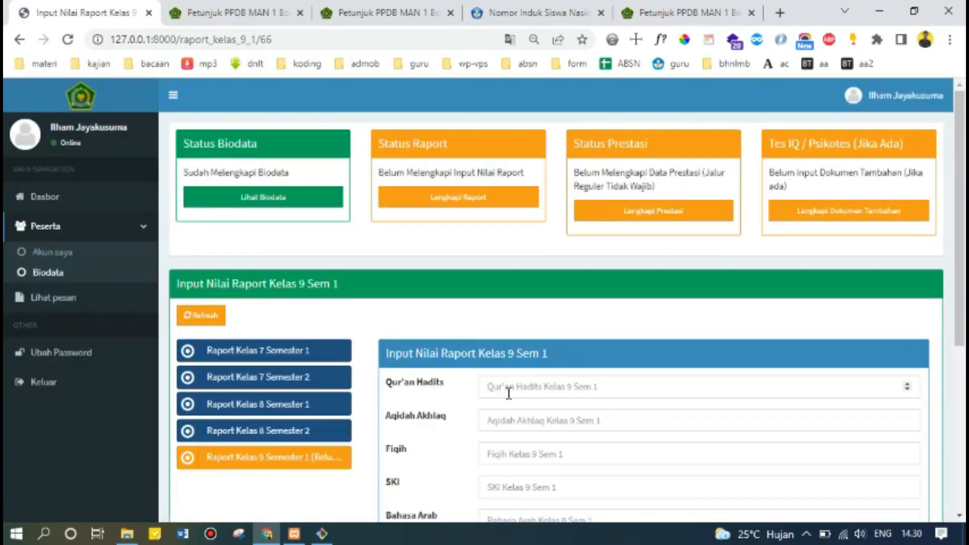
left_click(507, 389)
type("90")
left_click(502, 419)
type("90")
left_click(493, 452)
type("90")
left_click(514, 493)
type("90")
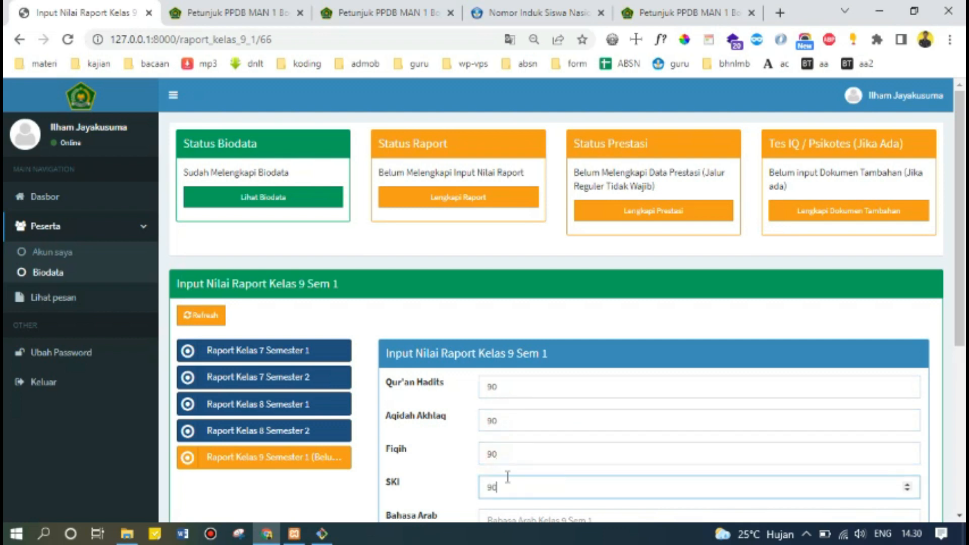
scroll(508, 485, "down", 3)
left_click(522, 370)
type("90")
left_click(524, 397)
type("90")
left_click(521, 432)
type("90")
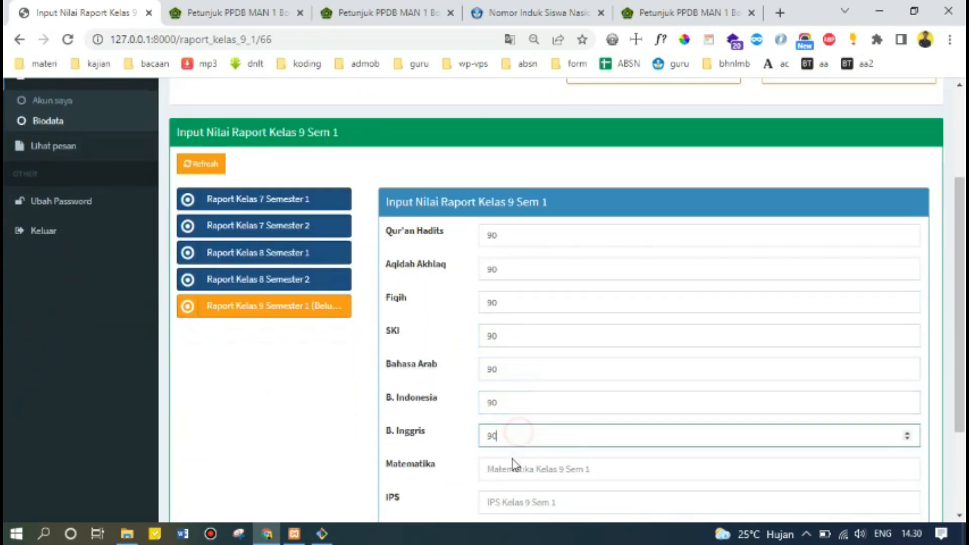
left_click(513, 468)
type("90")
left_click(523, 502)
type("90")
scroll(504, 492, "down", 3)
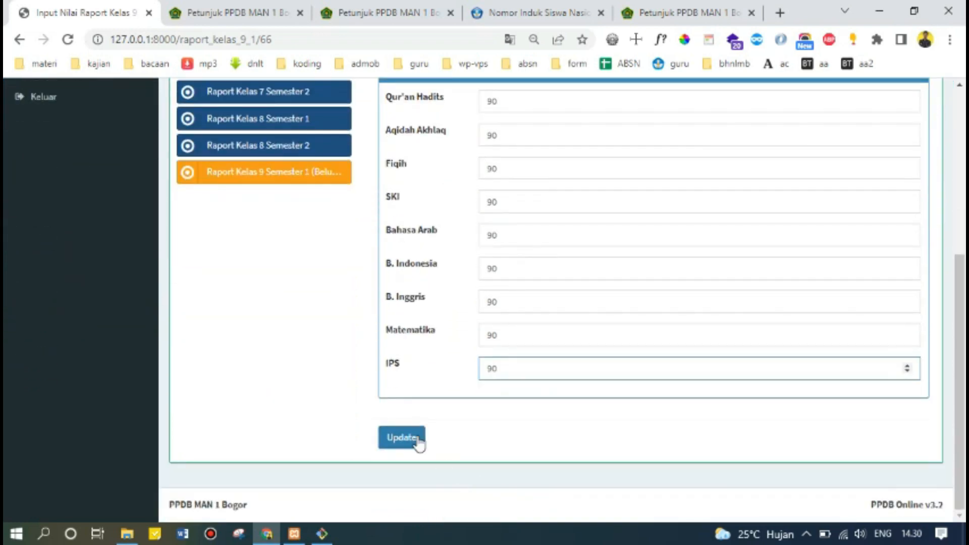
left_click(411, 439)
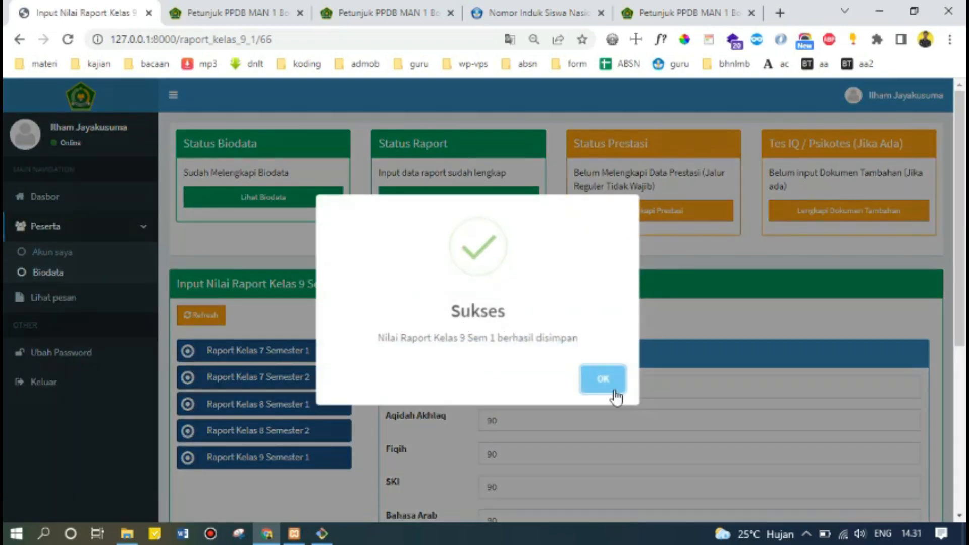
left_click(614, 393)
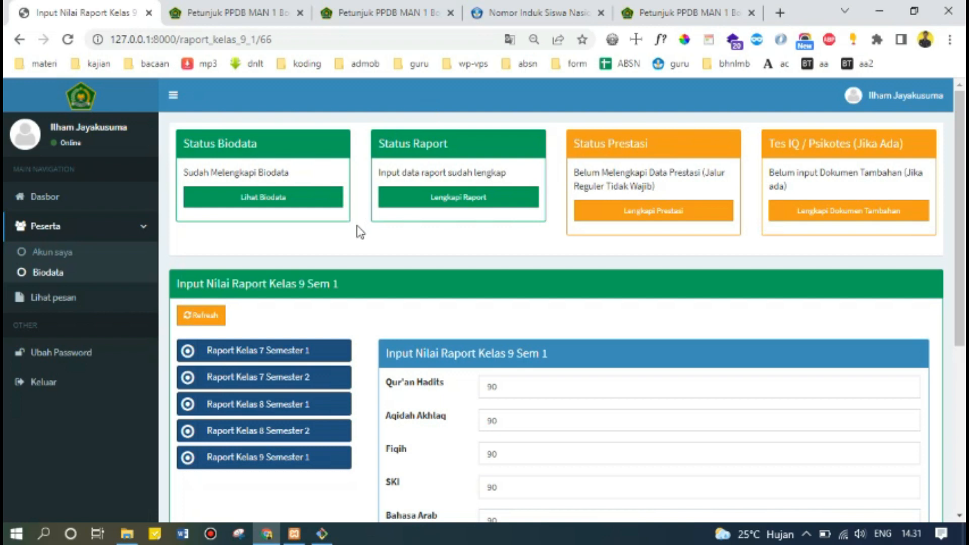
scroll(397, 407, "down", 3)
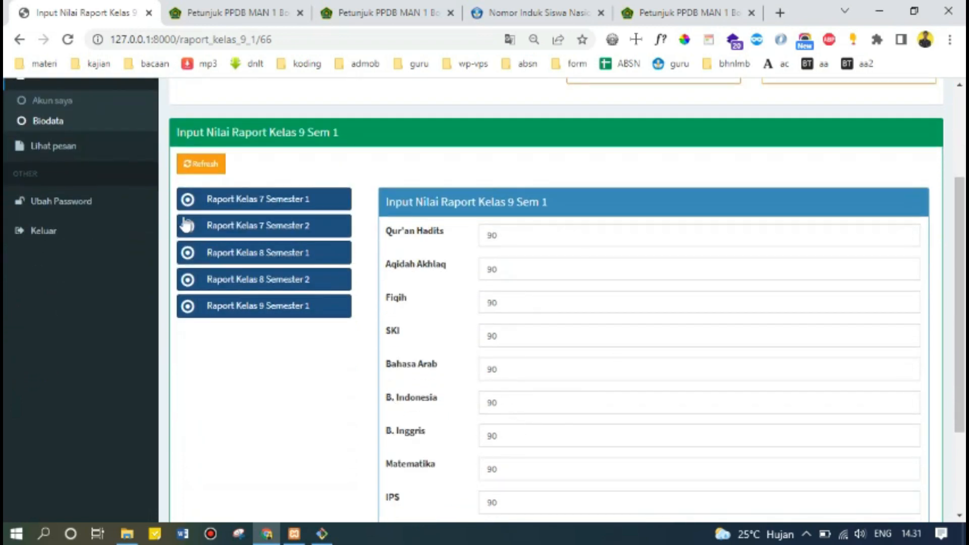
scroll(323, 389, "up", 3)
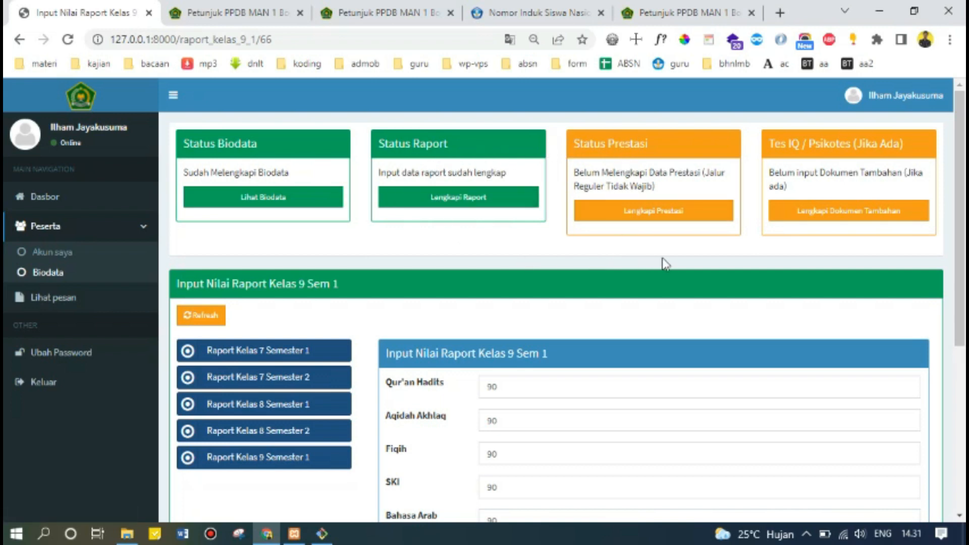
Open the new achievement form and try Reguler + Non Akademik as the registration type.
left_click(640, 220)
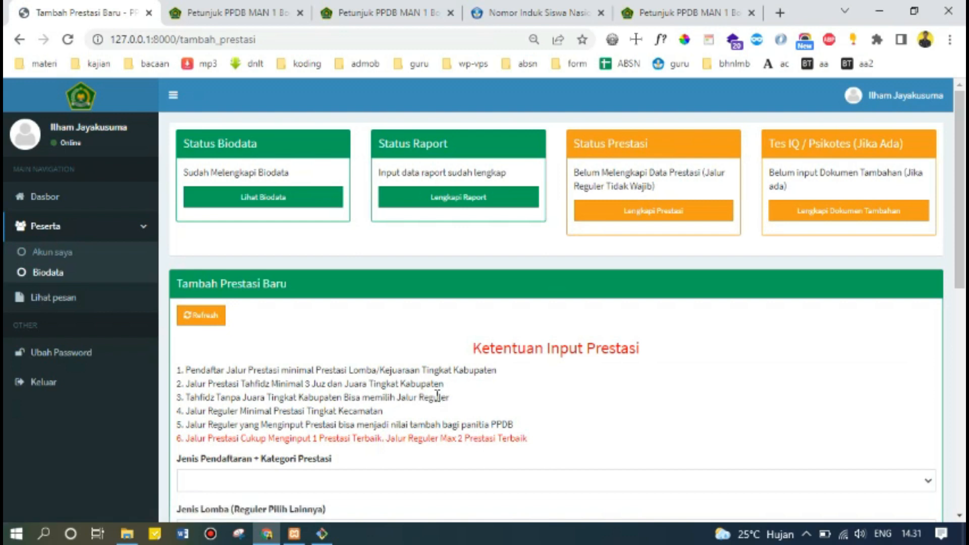
scroll(433, 392, "down", 3)
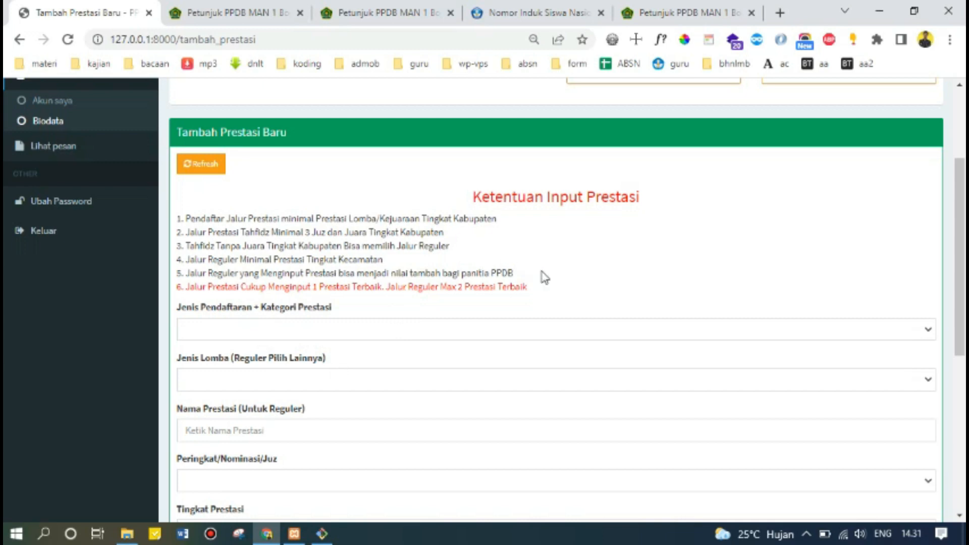
scroll(292, 275, "down", 1)
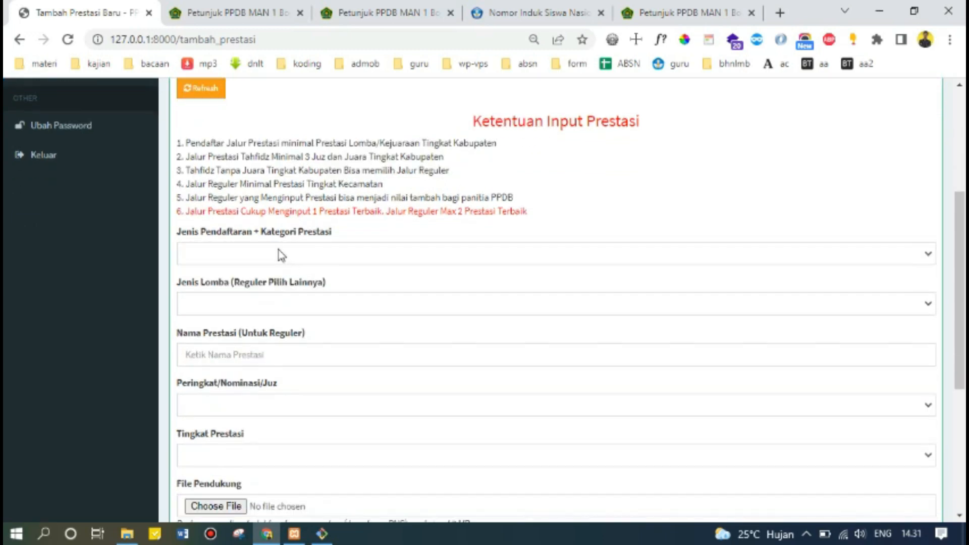
left_click(277, 252)
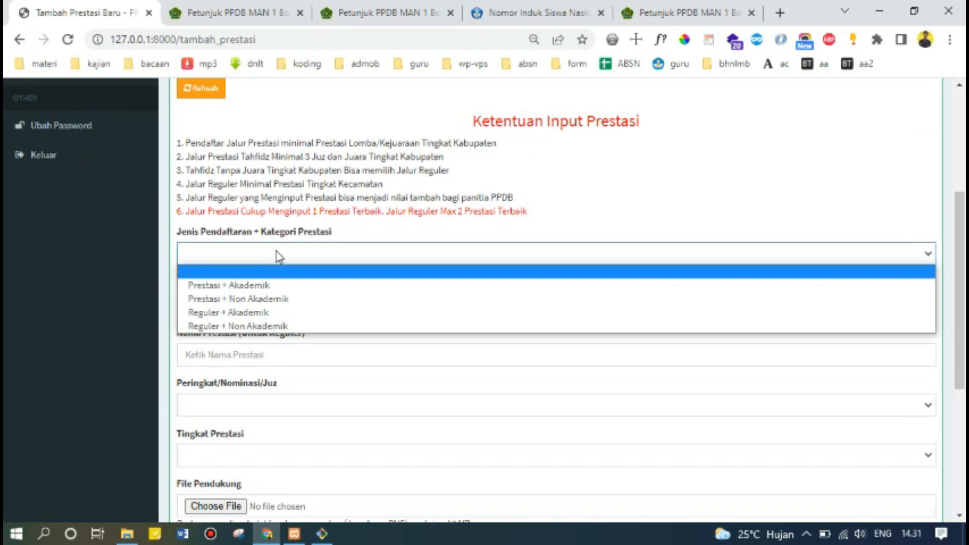
left_click(295, 253)
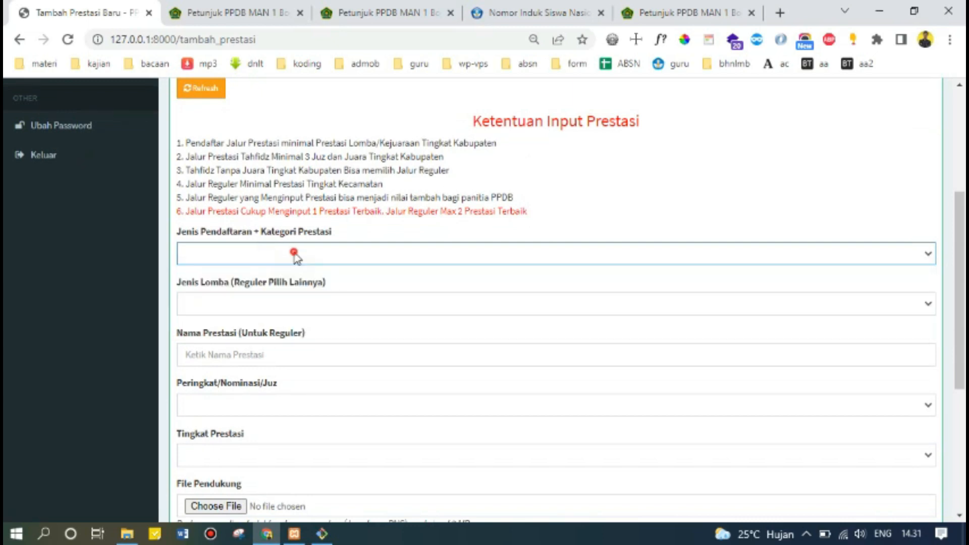
left_click(295, 256)
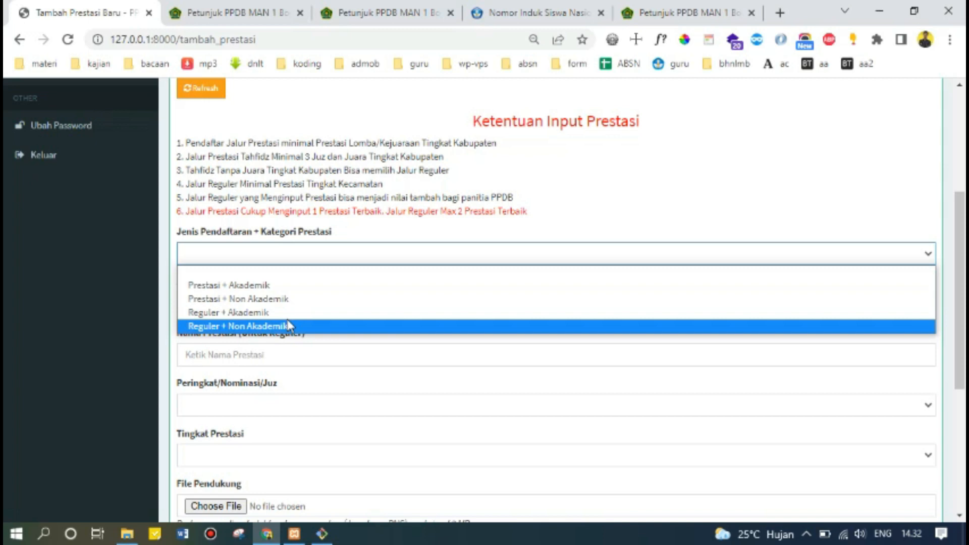
left_click(290, 326)
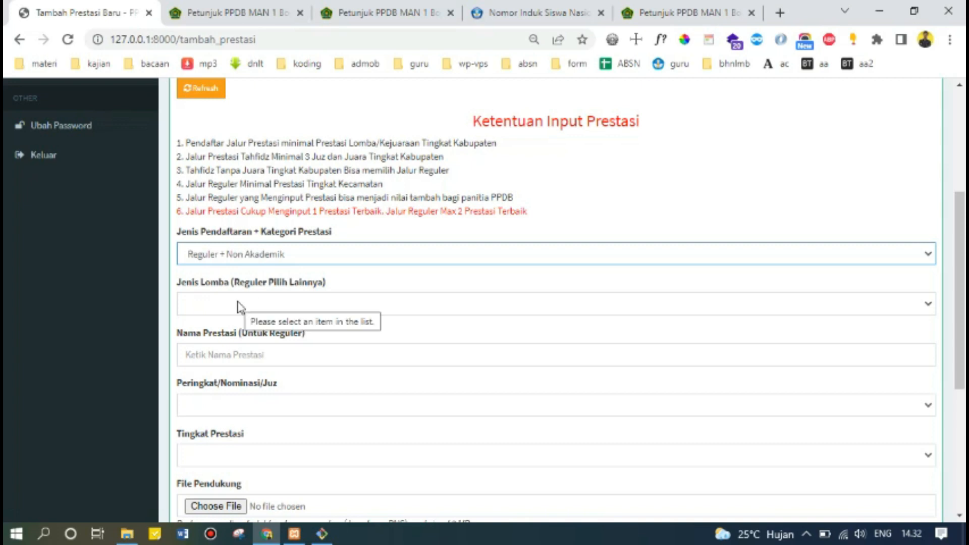
Compare the competition types offered under Reguler + Non Akademik, Prestasi + Akademik and Prestasi + Non Akademik.
left_click(256, 305)
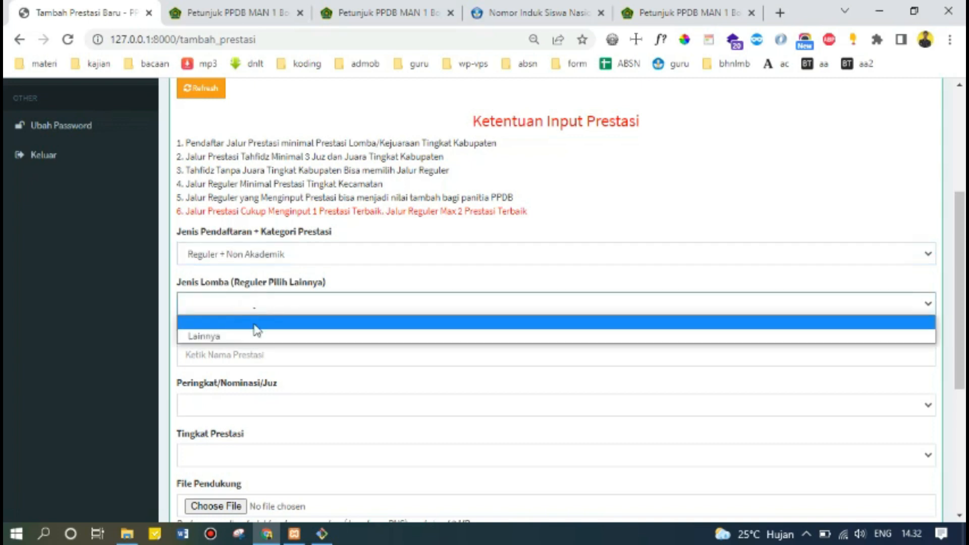
left_click(277, 254)
left_click(278, 283)
left_click(282, 314)
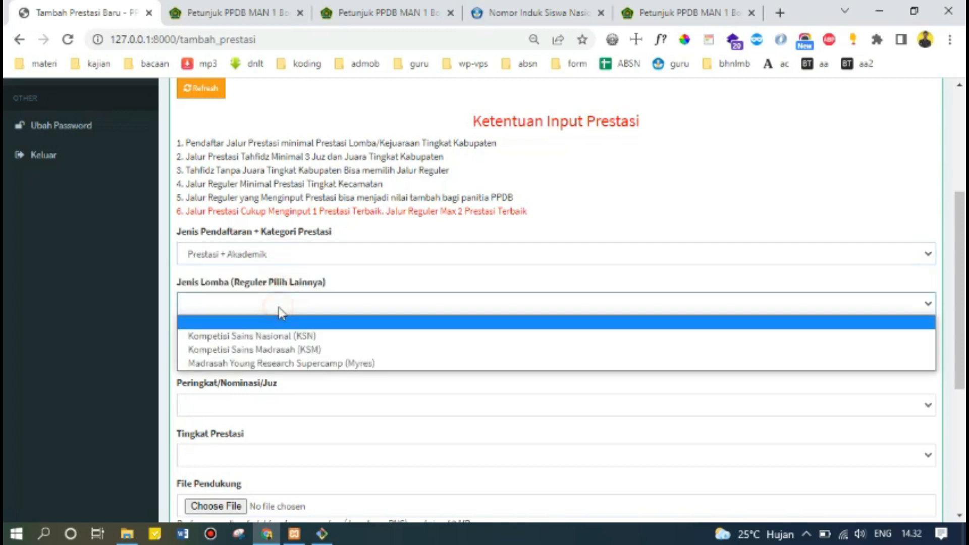
left_click(308, 261)
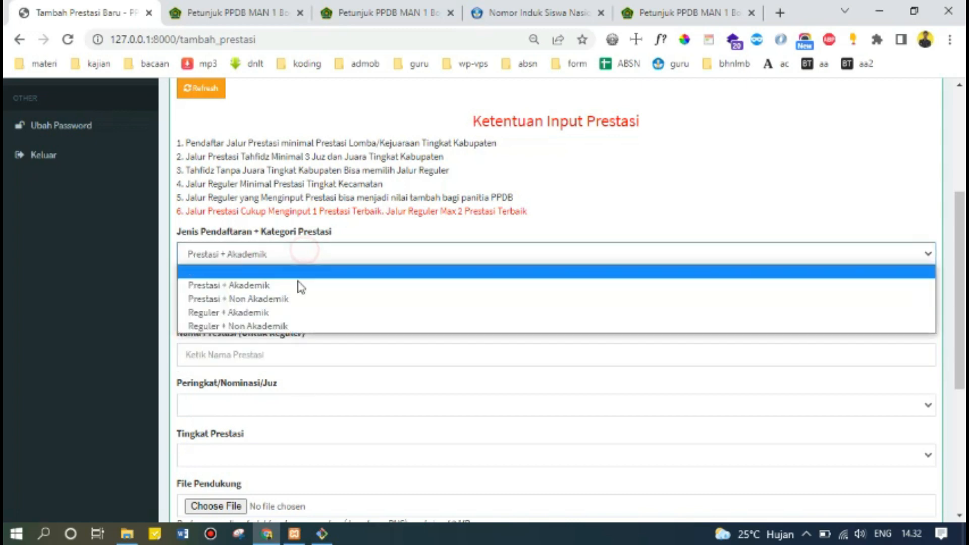
left_click(301, 303)
left_click(294, 303)
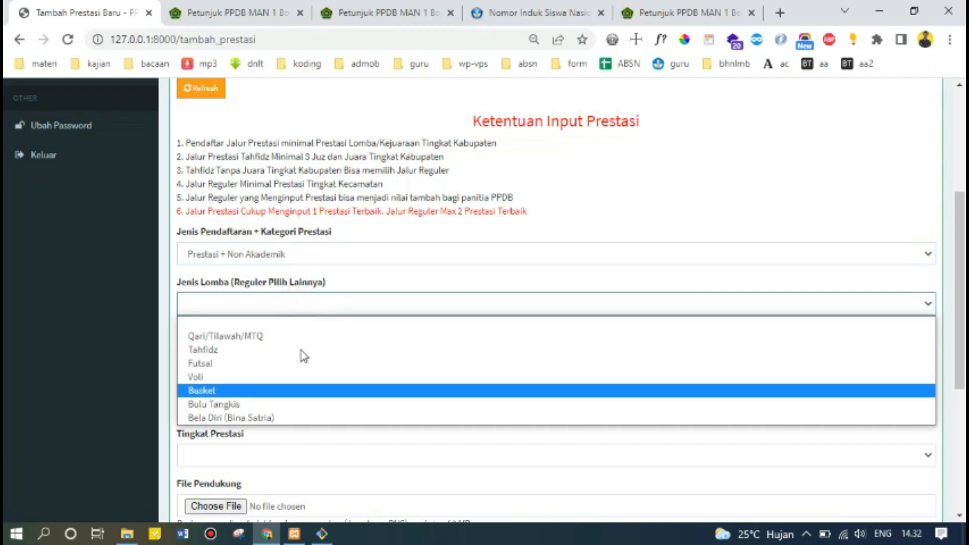
left_click(302, 251)
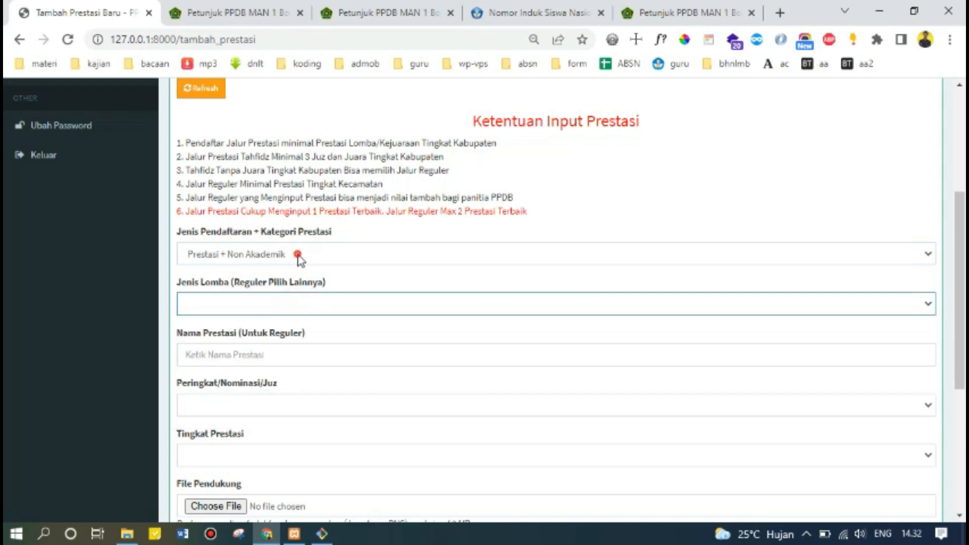
Set the registration category to Reguler + Akademik and the competition type to Lainnya.
left_click(299, 253)
left_click(293, 313)
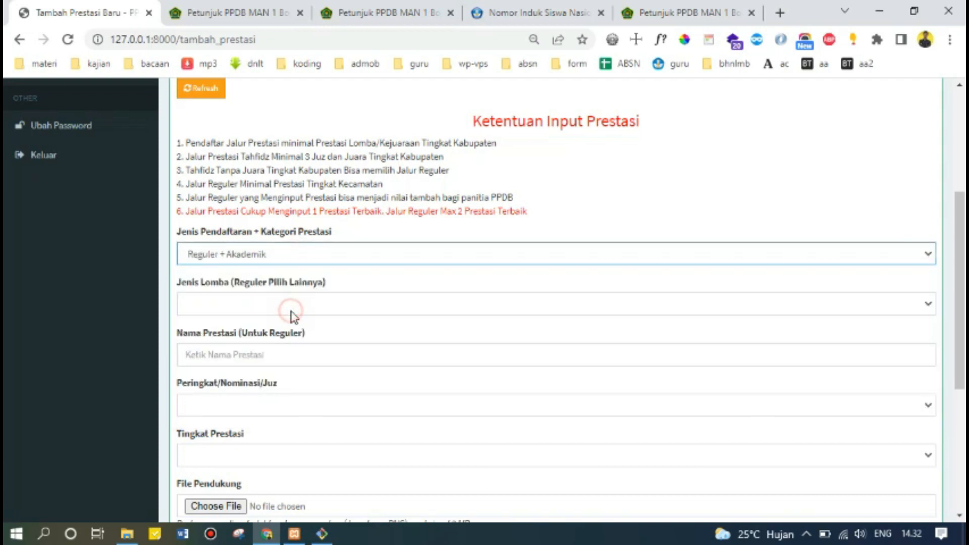
left_click(293, 308)
left_click(294, 336)
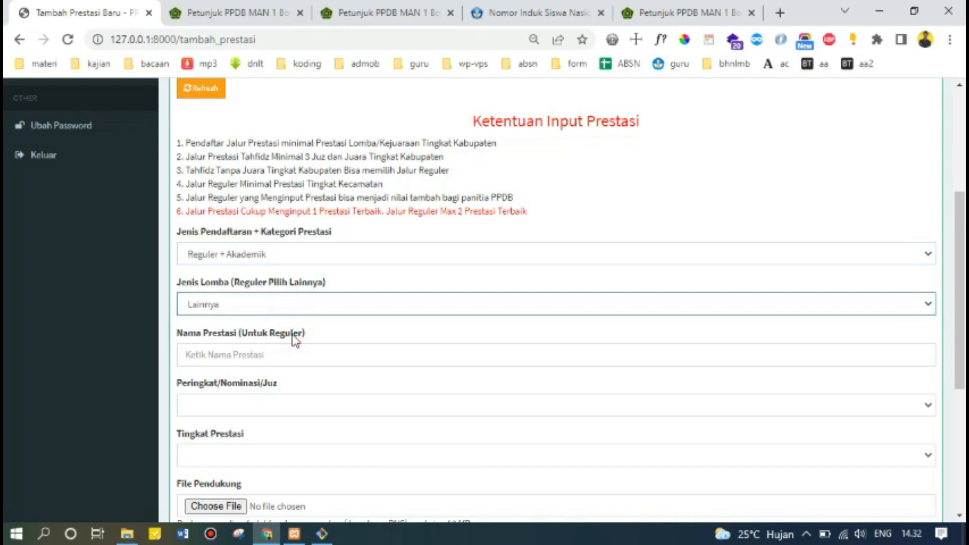
Enter 'Juara II Lomba Pramuka' as the achievement name.
scroll(293, 340, "down", 2)
left_click(262, 281)
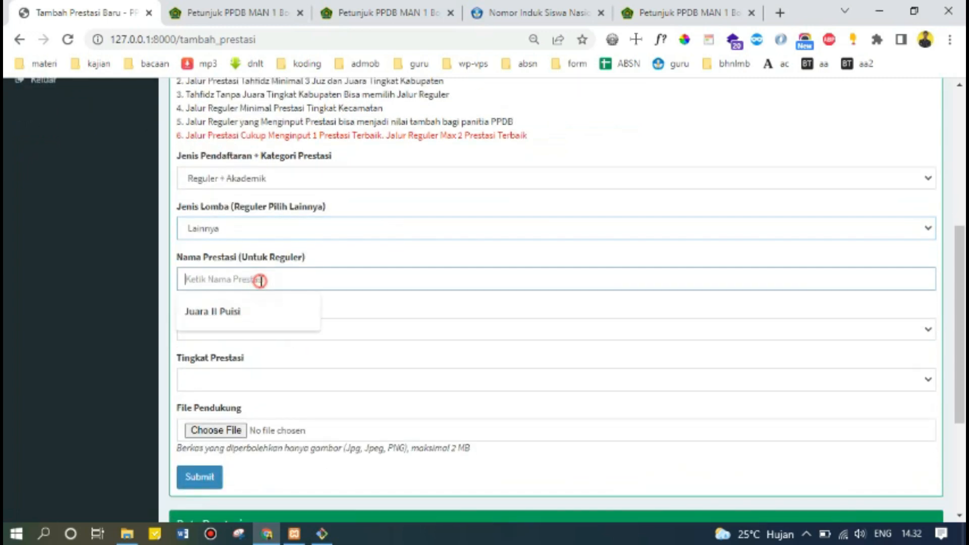
type("Juara")
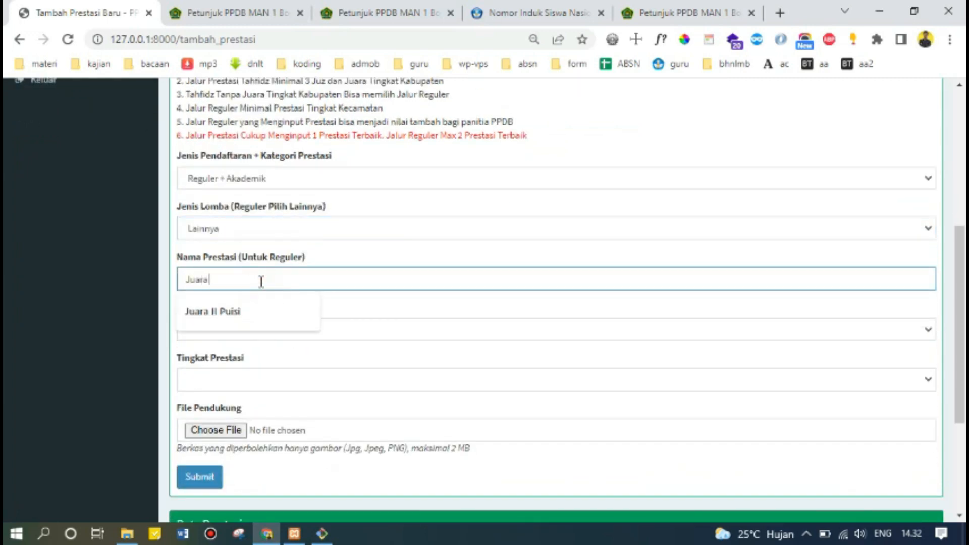
type(" IKI")
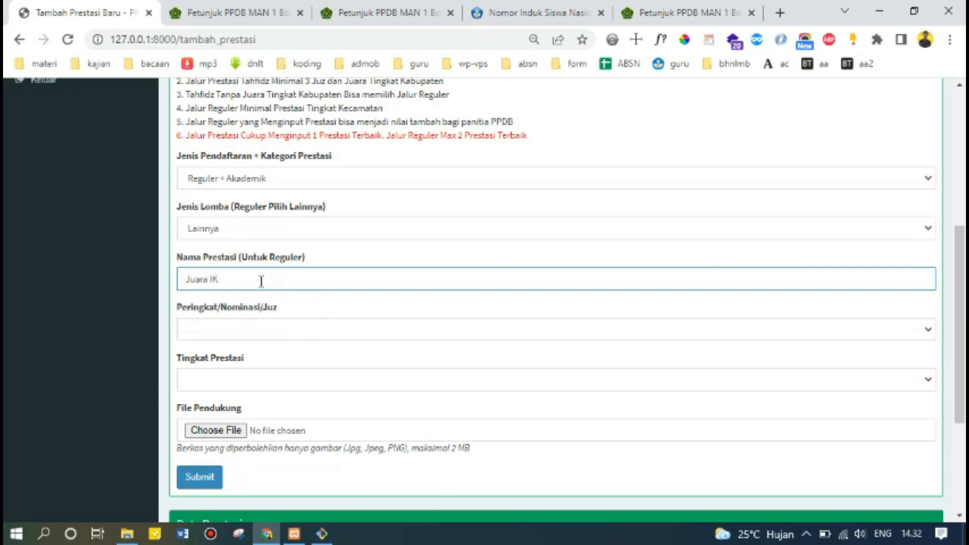
key("BackSpace")
type("I Lomya")
Set the rank to Juara 1 and the achievement level to Kabupaten.
left_click(273, 330)
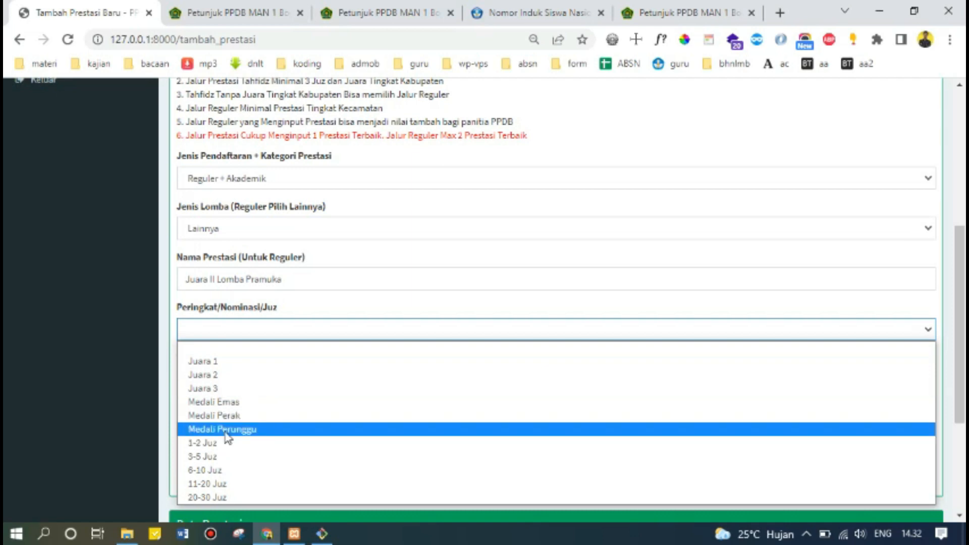
left_click(281, 362)
left_click(276, 386)
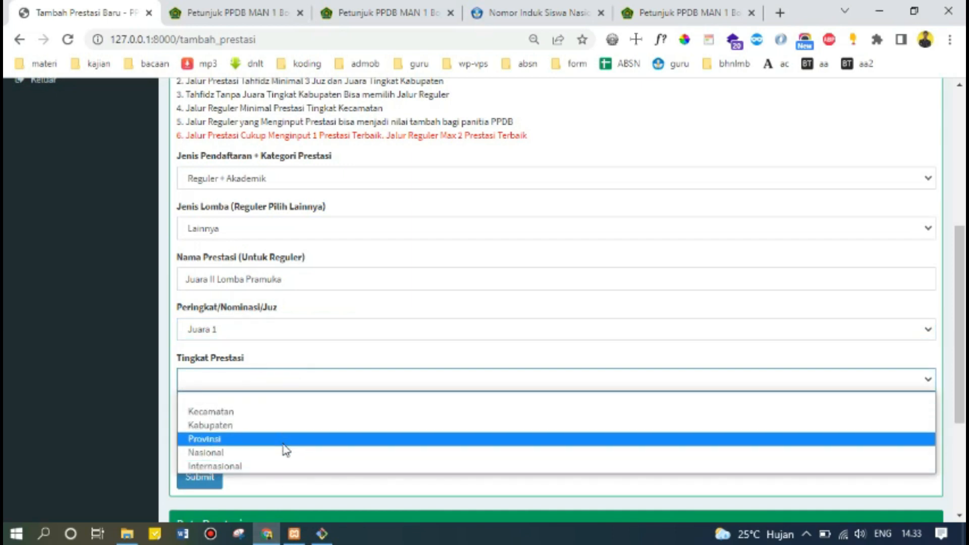
left_click(283, 427)
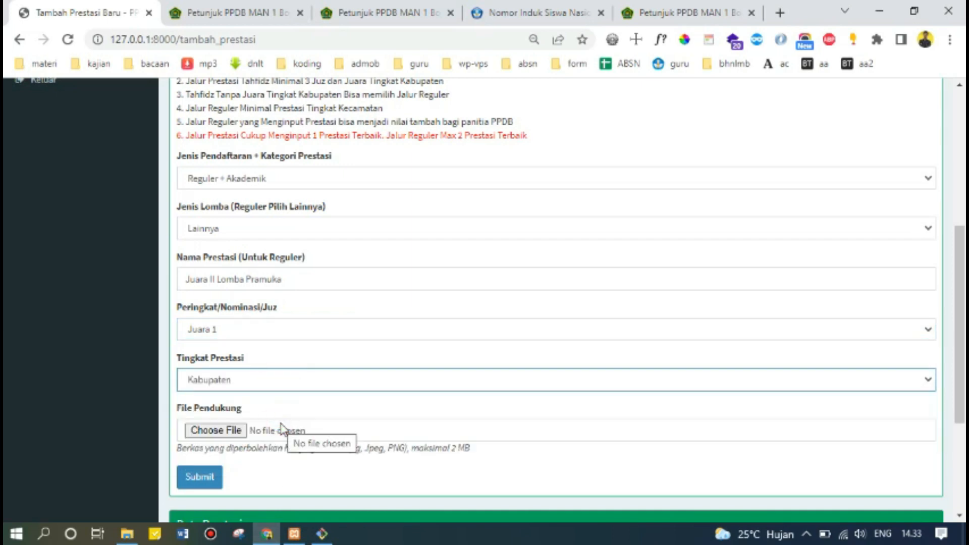
Attach the certificate JPG image from Downloads as the supporting file and review the form.
left_click(228, 433)
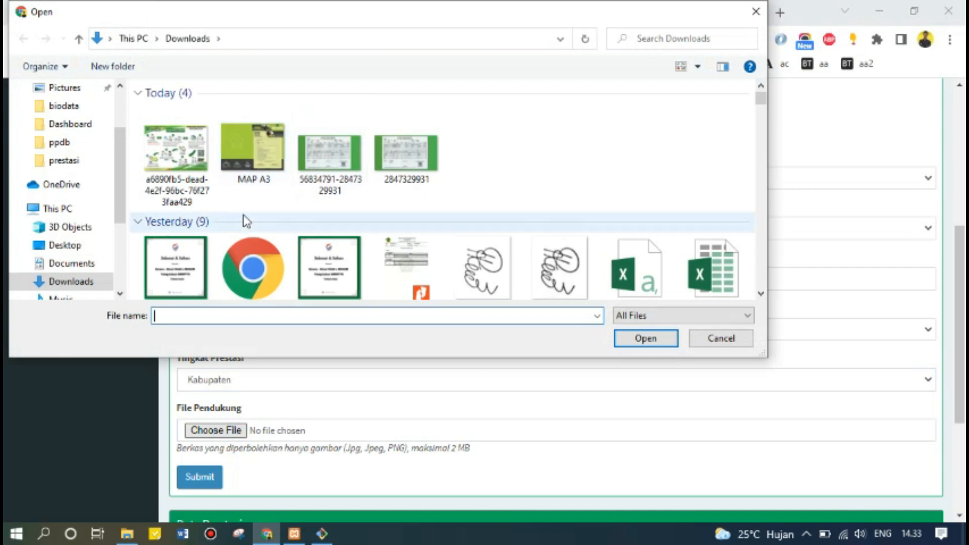
double_click(333, 267)
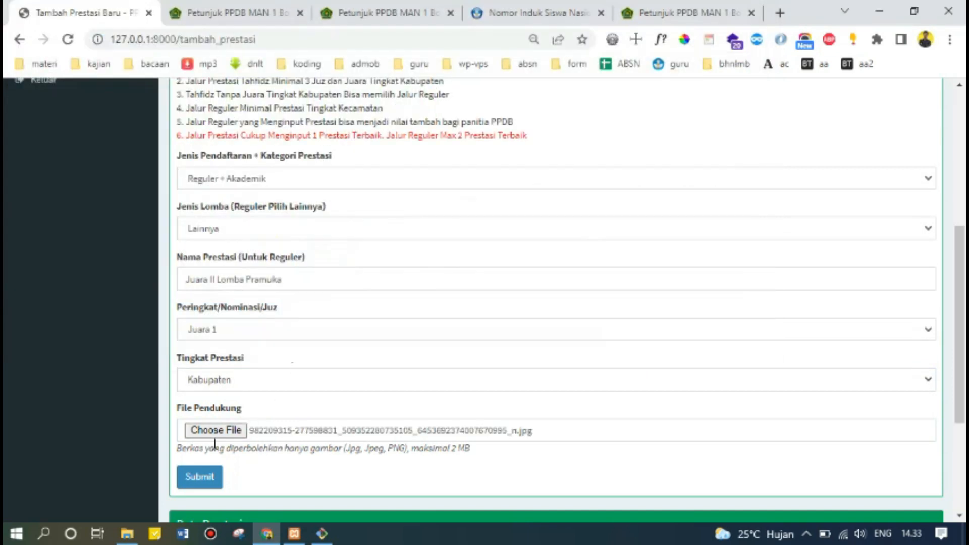
scroll(288, 480, "down", 1)
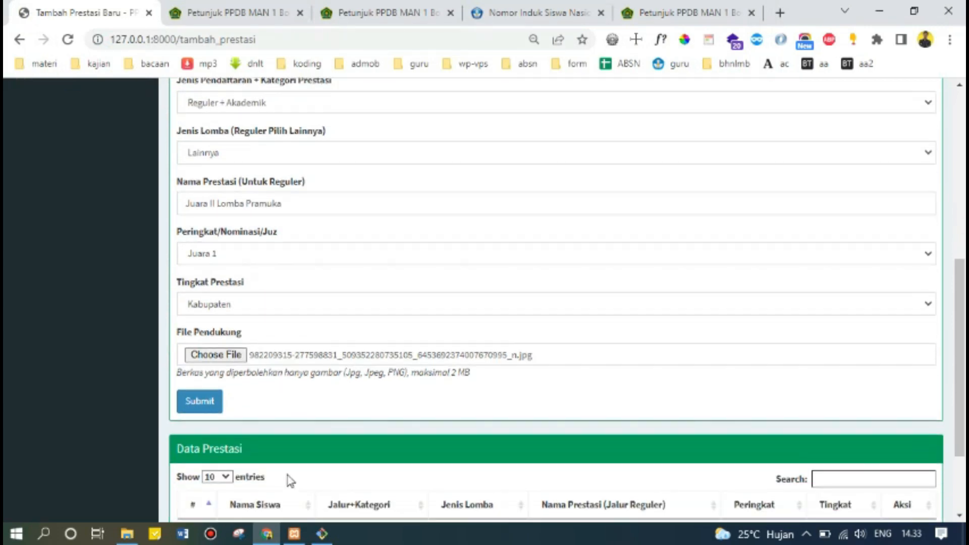
scroll(290, 480, "down", 1)
scroll(291, 480, "up", 2)
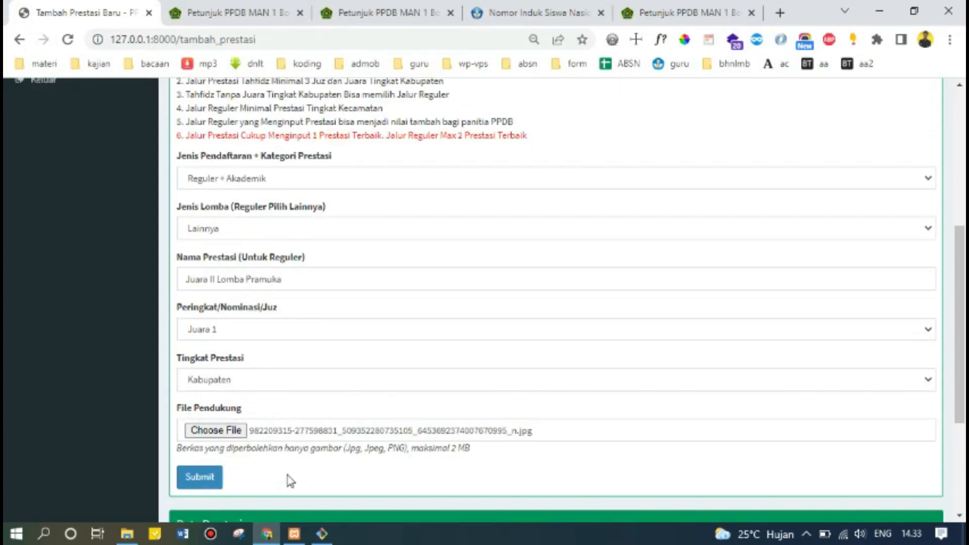
scroll(290, 480, "up", 2)
scroll(291, 480, "down", 2)
scroll(291, 480, "up", 1)
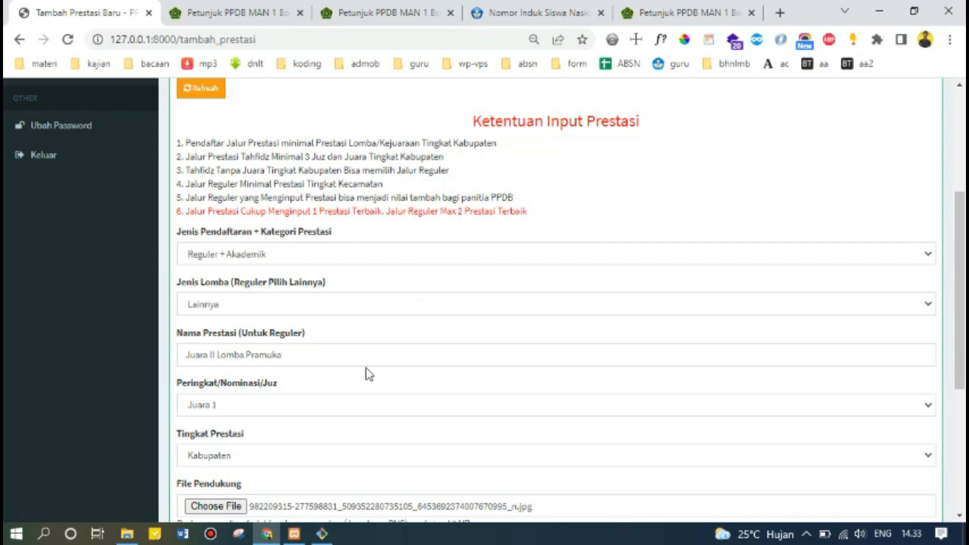
scroll(368, 372, "down", 2)
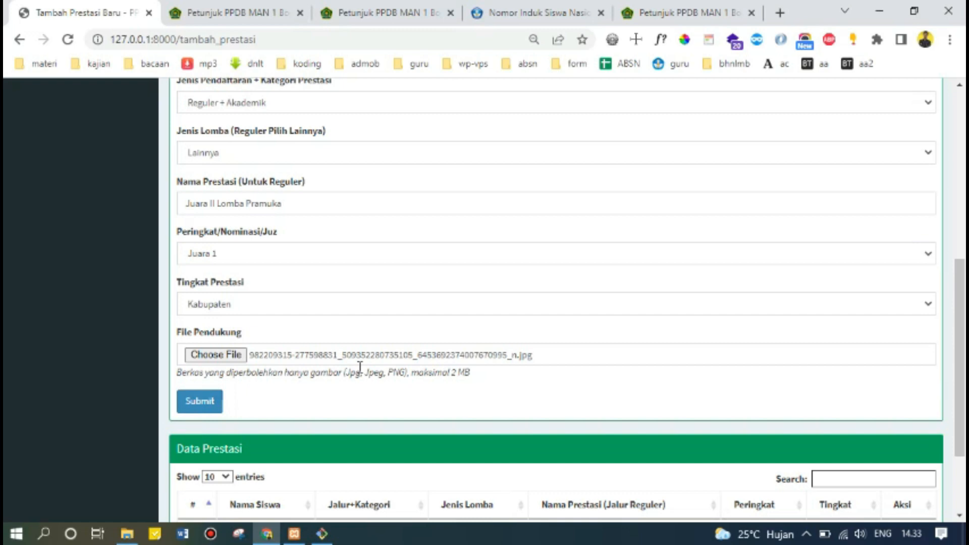
scroll(360, 367, "up", 3)
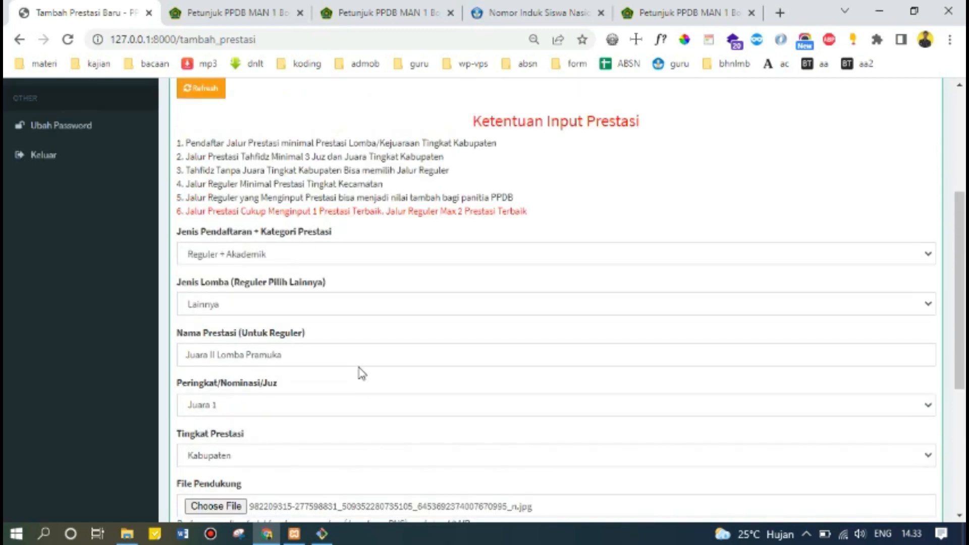
scroll(362, 374, "down", 3)
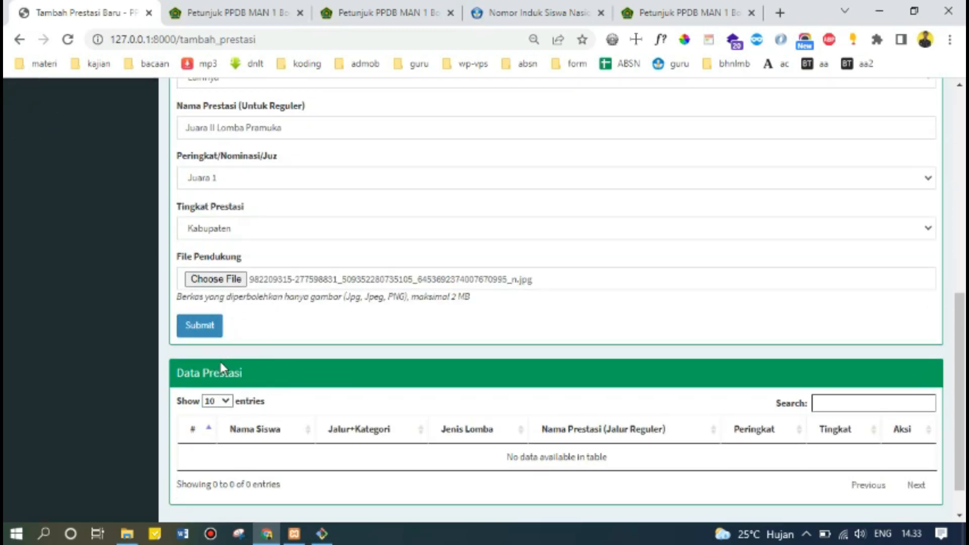
left_click(210, 335)
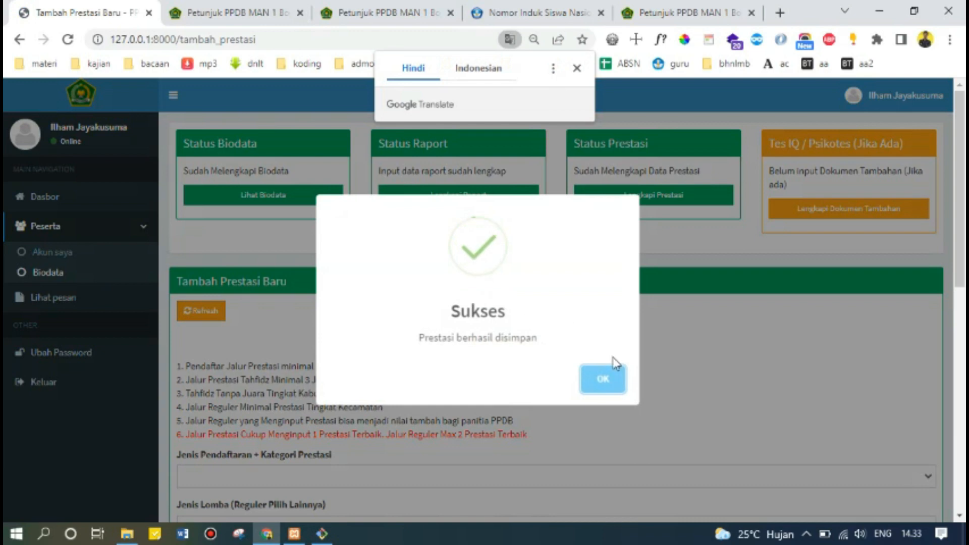
left_click(603, 380)
scroll(615, 390, "down", 10)
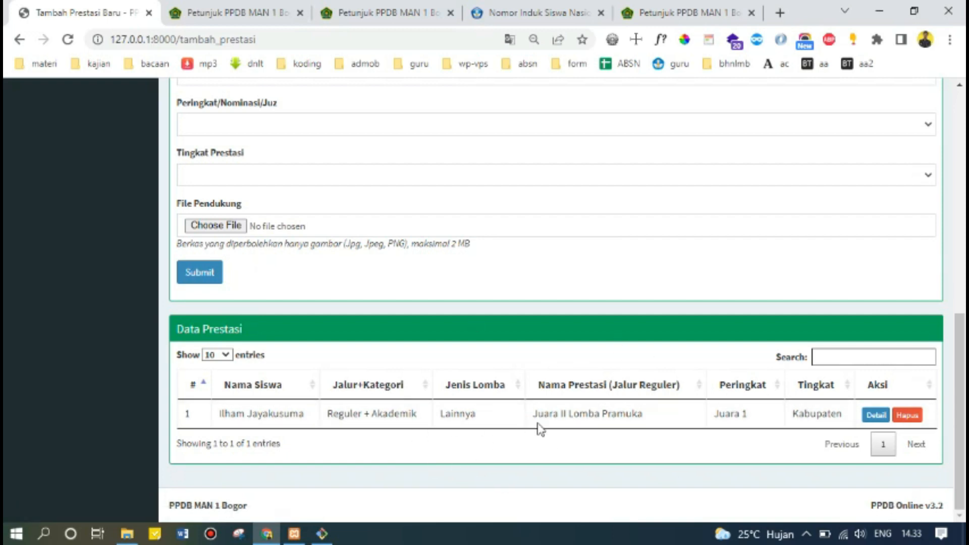
scroll(385, 387, "up", 5)
scroll(385, 387, "up", 2)
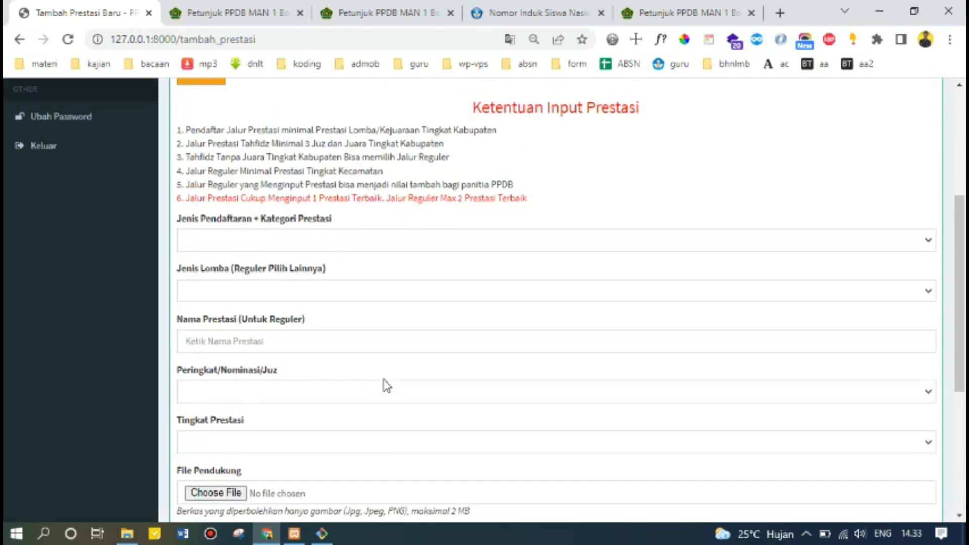
Set the registration category to Prestasi + Non Akademik with competition type Futsal.
left_click(262, 276)
left_click(262, 308)
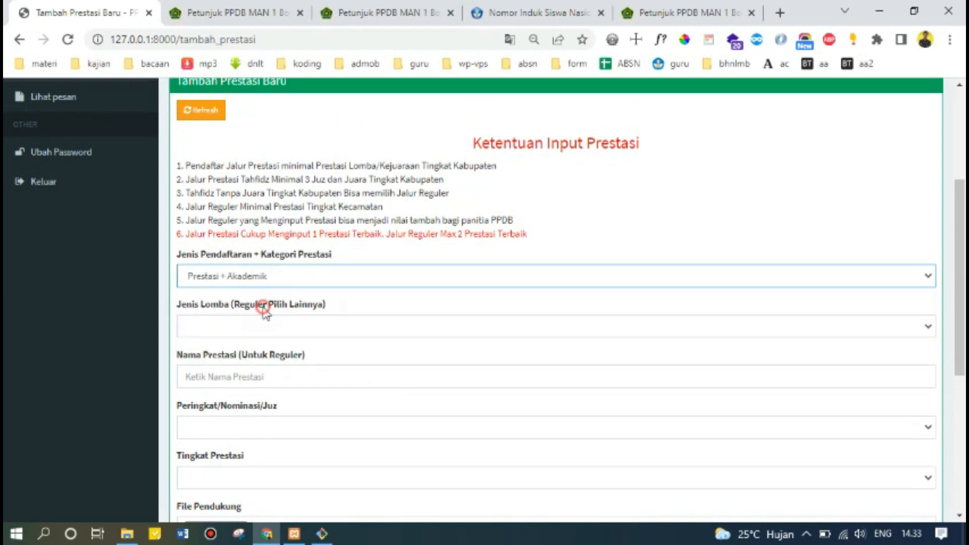
left_click(263, 328)
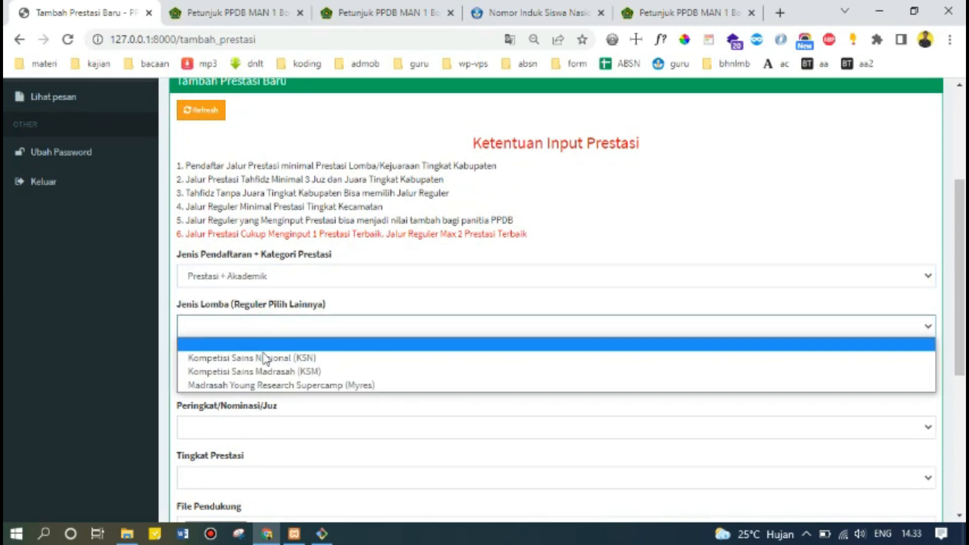
left_click(307, 271)
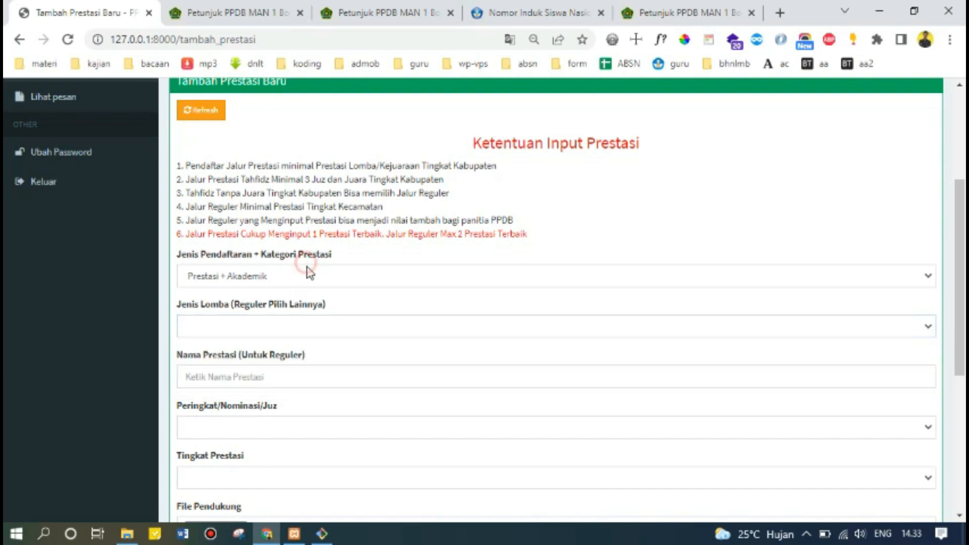
left_click(302, 277)
left_click(296, 321)
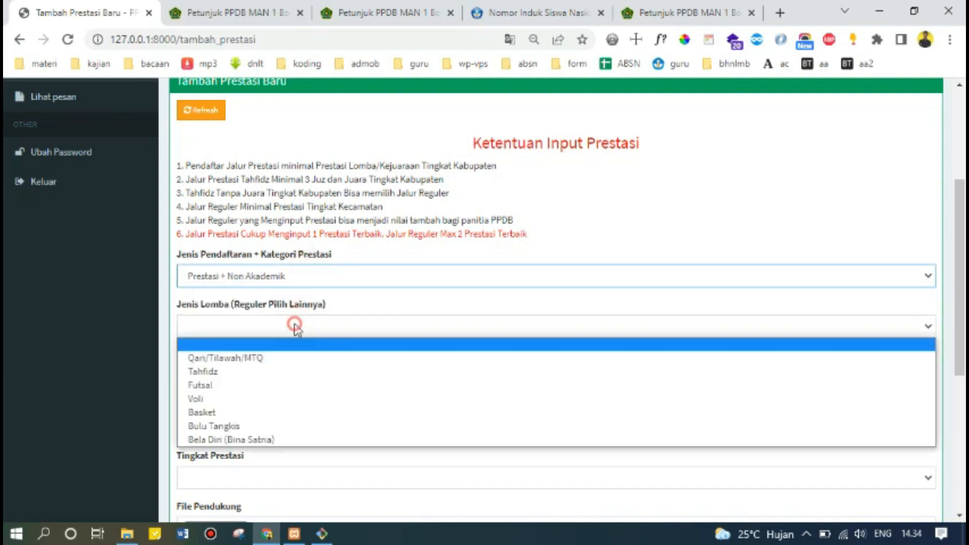
left_click(306, 385)
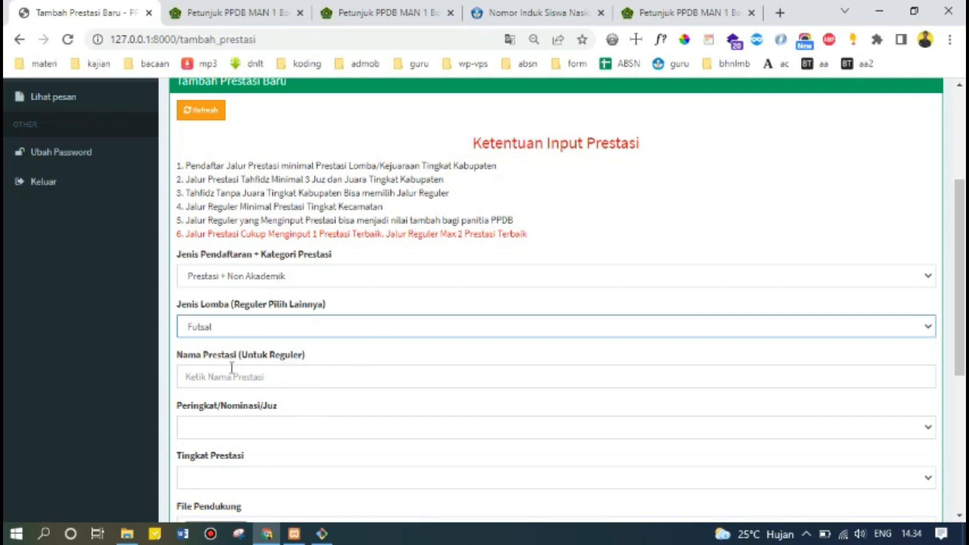
Choose rank Juara 2, level Kabupaten, and attach the certificate .jpg as supporting file.
scroll(244, 355, "down", 1)
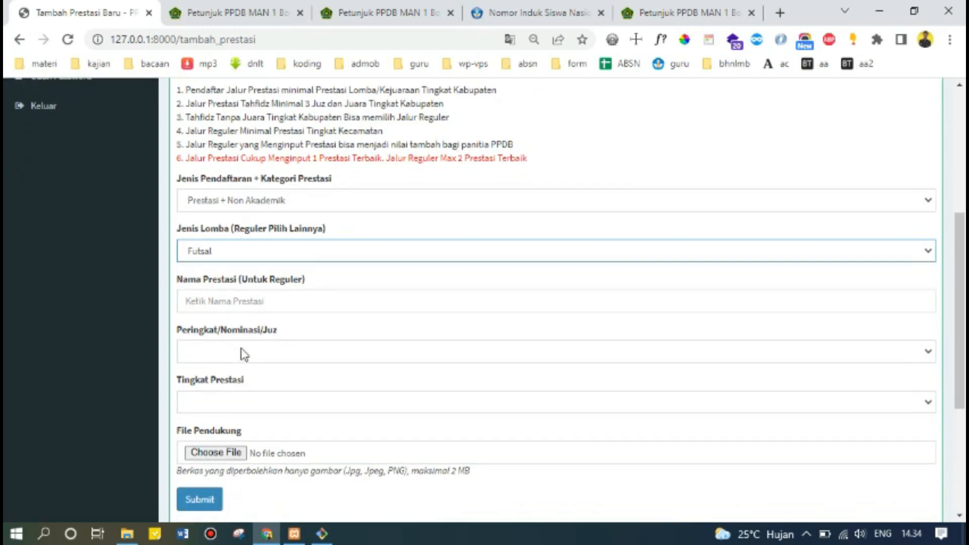
left_click(246, 352)
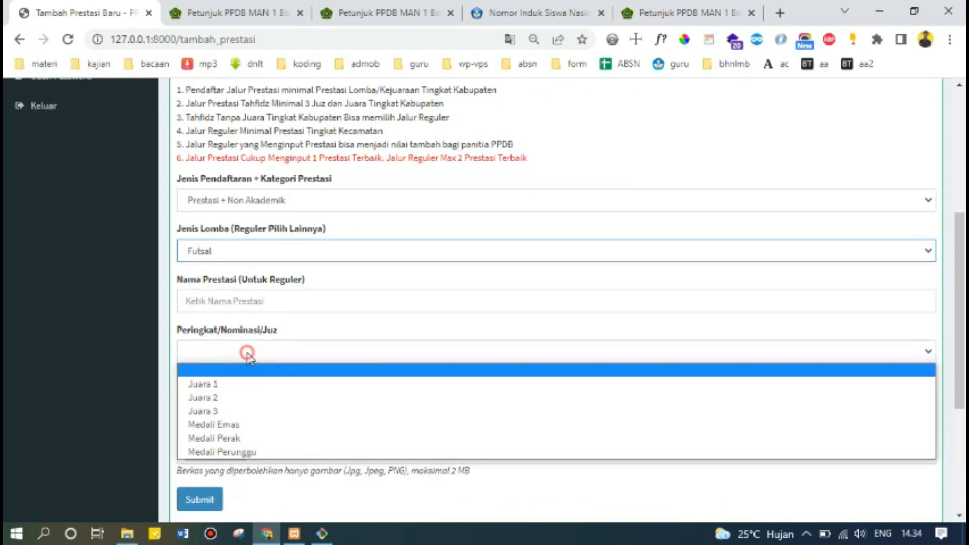
left_click(244, 399)
left_click(238, 403)
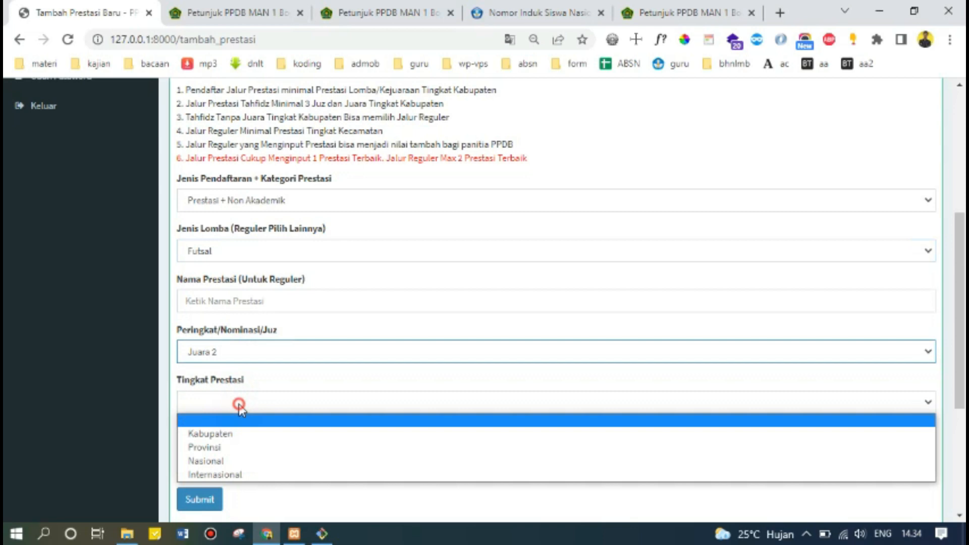
left_click(232, 437)
left_click(225, 453)
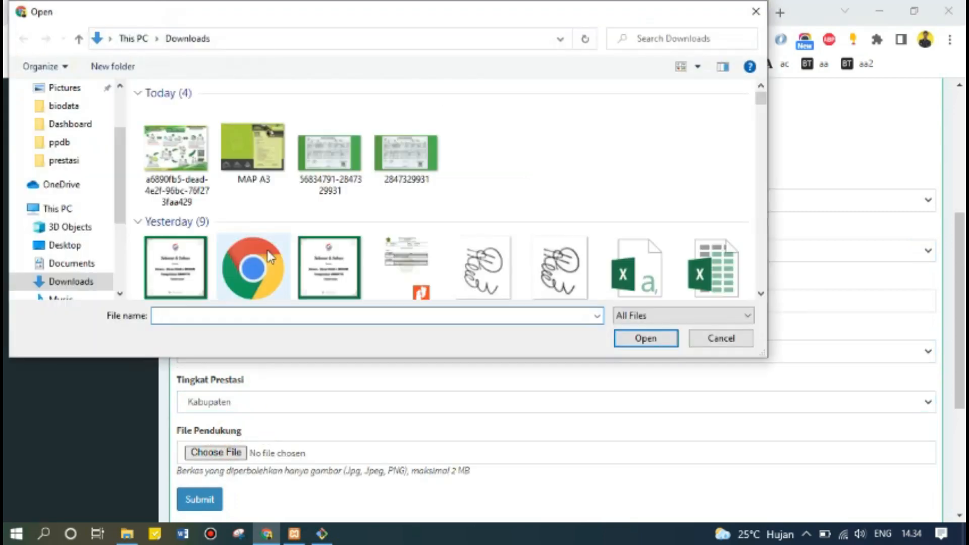
scroll(331, 251, "down", 1)
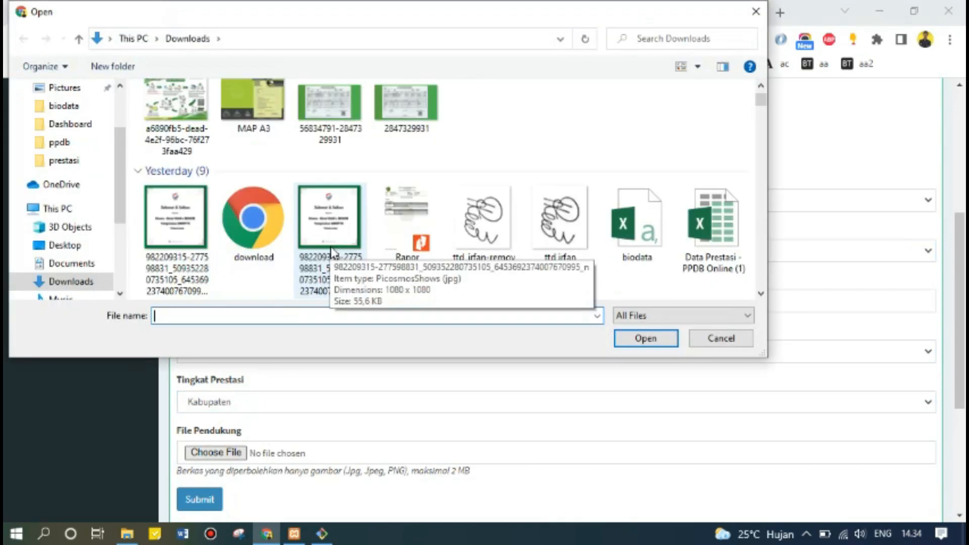
scroll(332, 251, "down", 2)
scroll(331, 247, "up", 3)
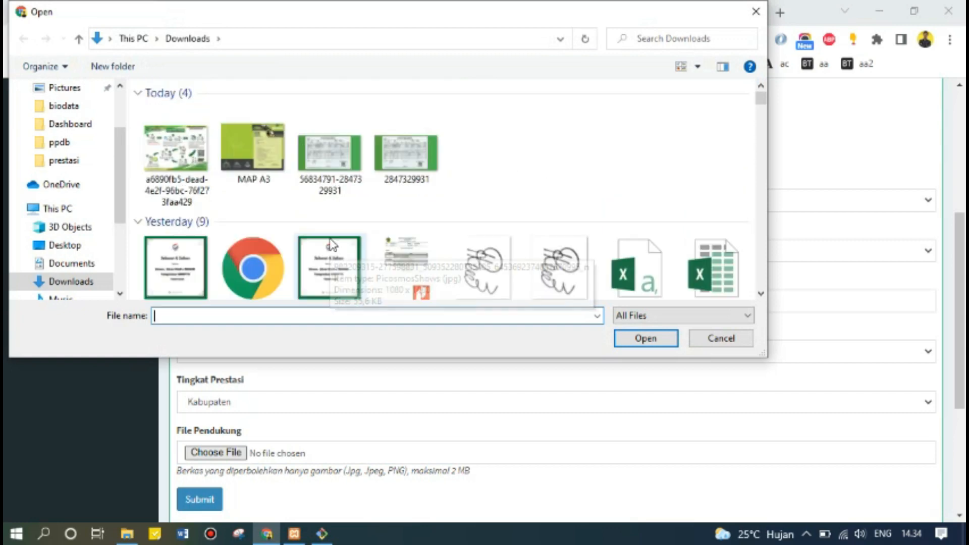
double_click(331, 257)
scroll(303, 352, "down", 1)
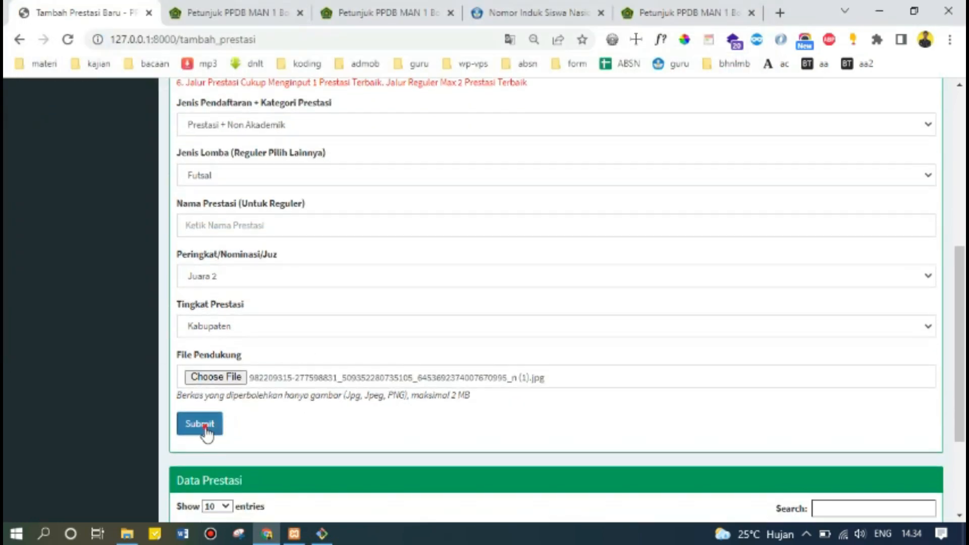
Submit the Futsal achievement, confirm the success message, and check the dashboard status.
left_click(205, 429)
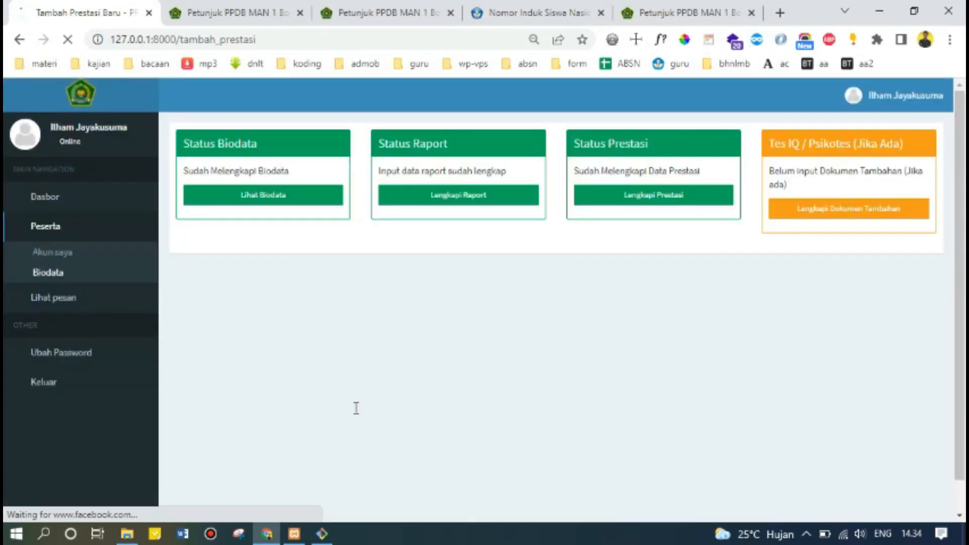
left_click(614, 387)
scroll(606, 386, "down", 4)
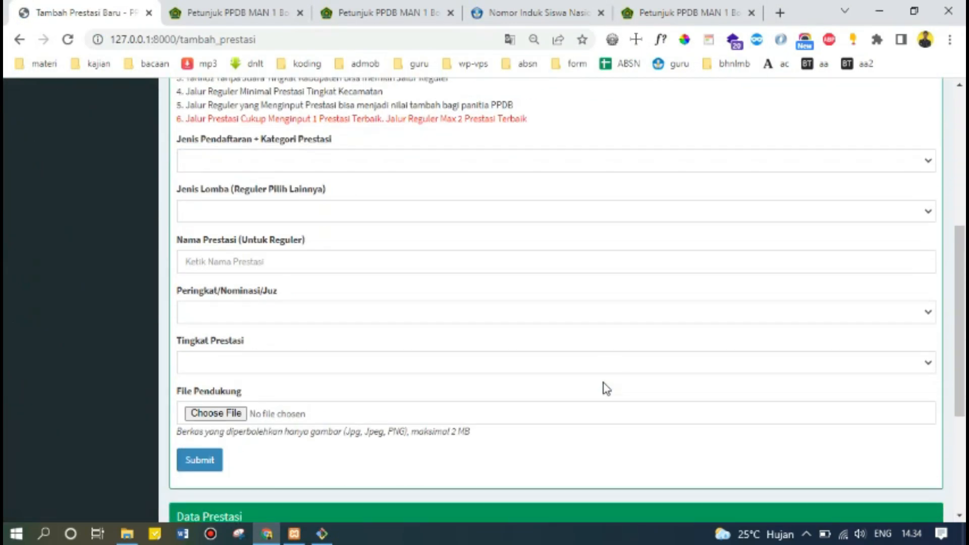
scroll(606, 388, "down", 4)
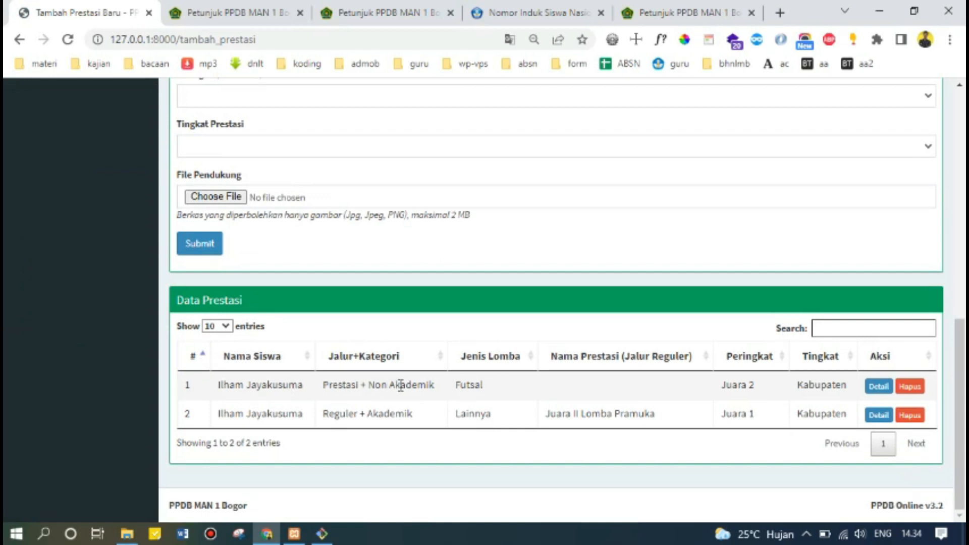
scroll(616, 393, "up", 10)
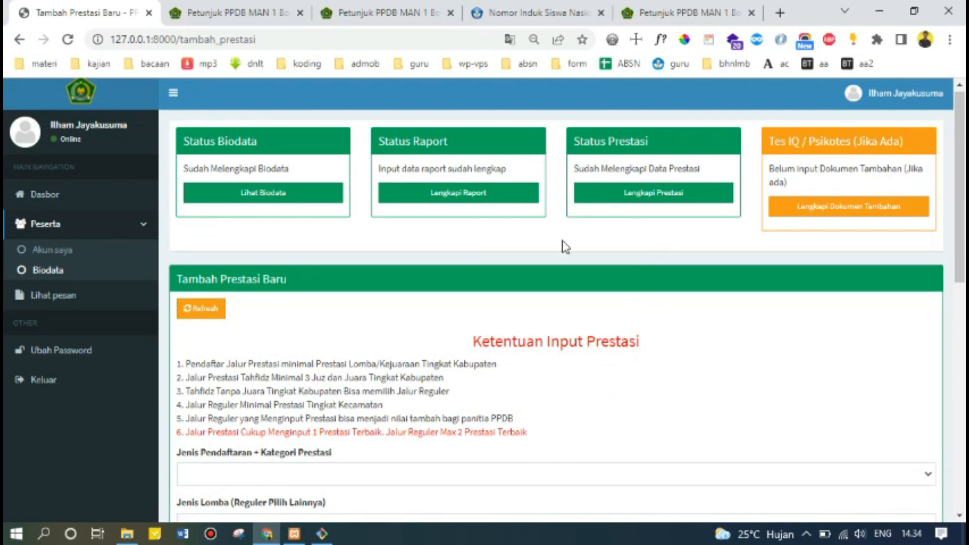
scroll(454, 331, "down", 5)
scroll(455, 331, "up", 5)
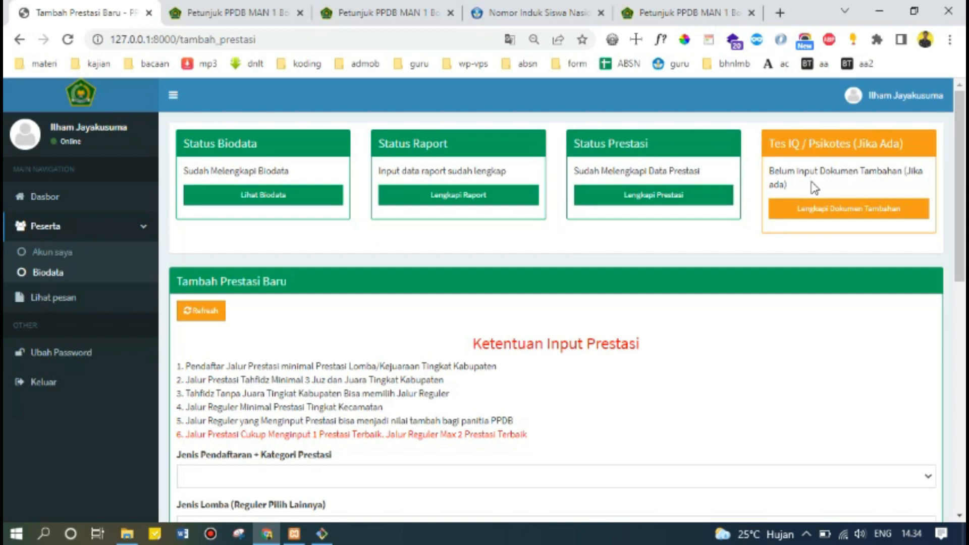
Open the additional-documents form and set IQ test status to Ada with score 130.
left_click(822, 209)
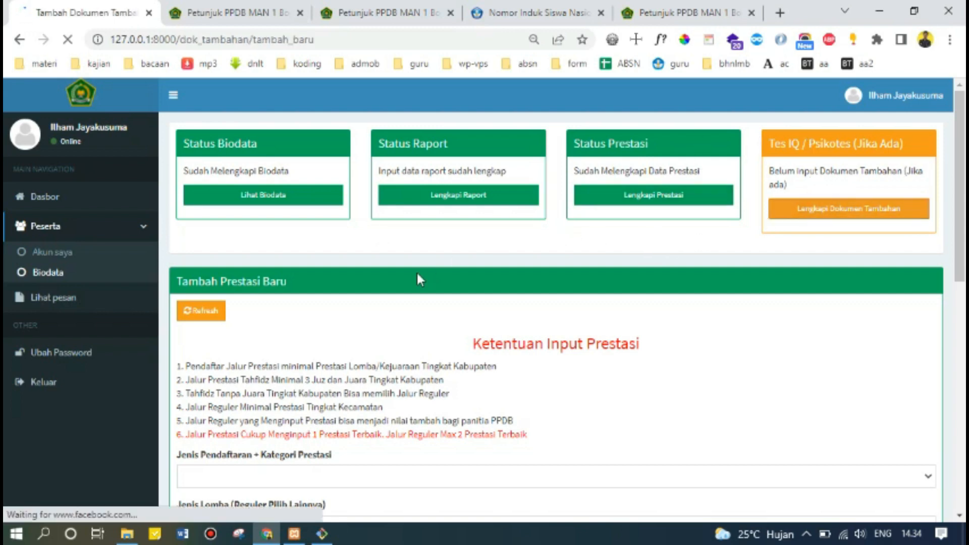
scroll(414, 262, "down", 5)
scroll(340, 303, "up", 4)
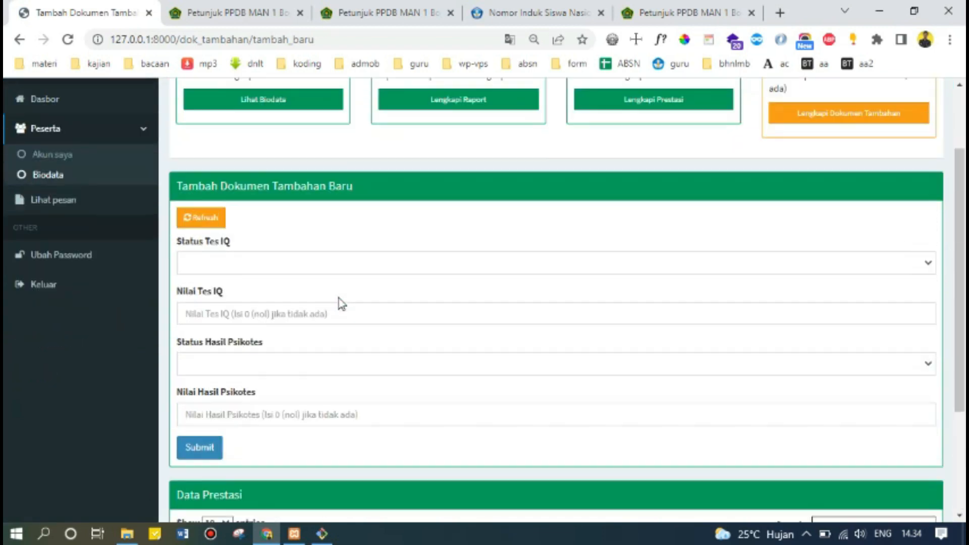
scroll(245, 300, "down", 1)
left_click(244, 253)
left_click(234, 281)
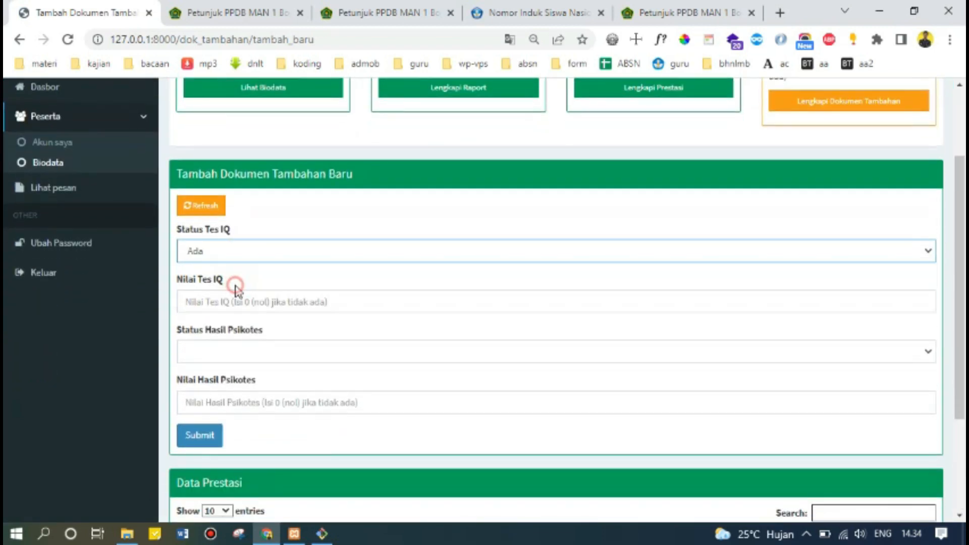
left_click(238, 301)
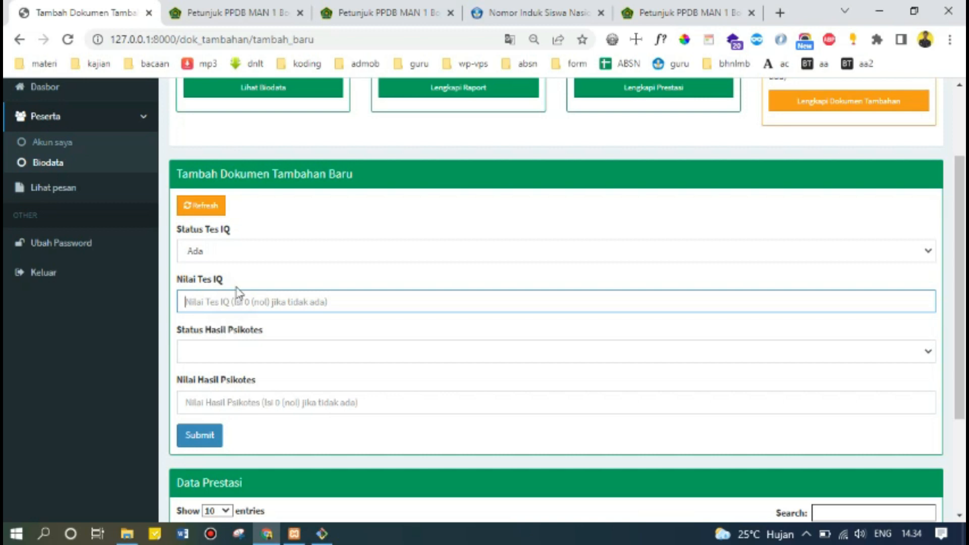
type("1")
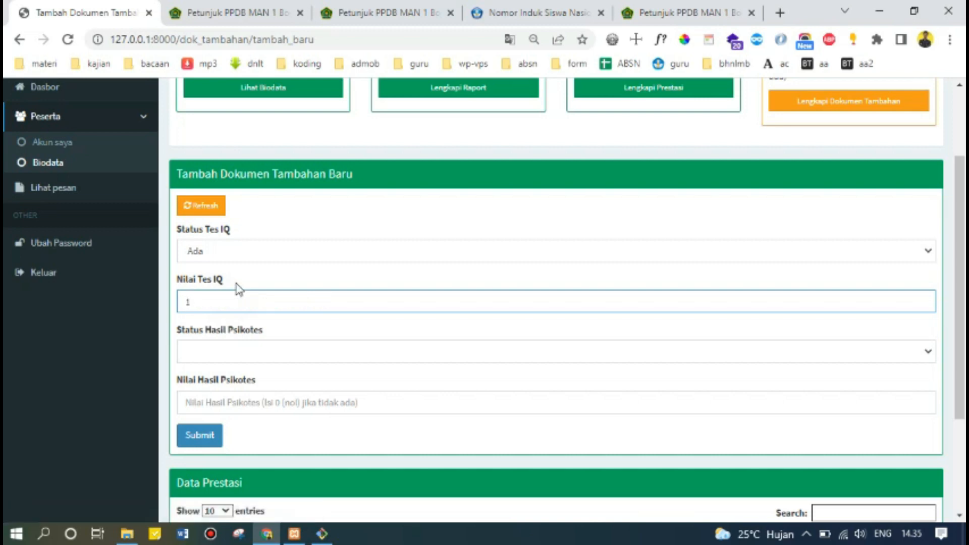
type("30")
Set psychotest status to Ada with score 100, submit, and acknowledge the success message.
left_click(238, 356)
left_click(243, 385)
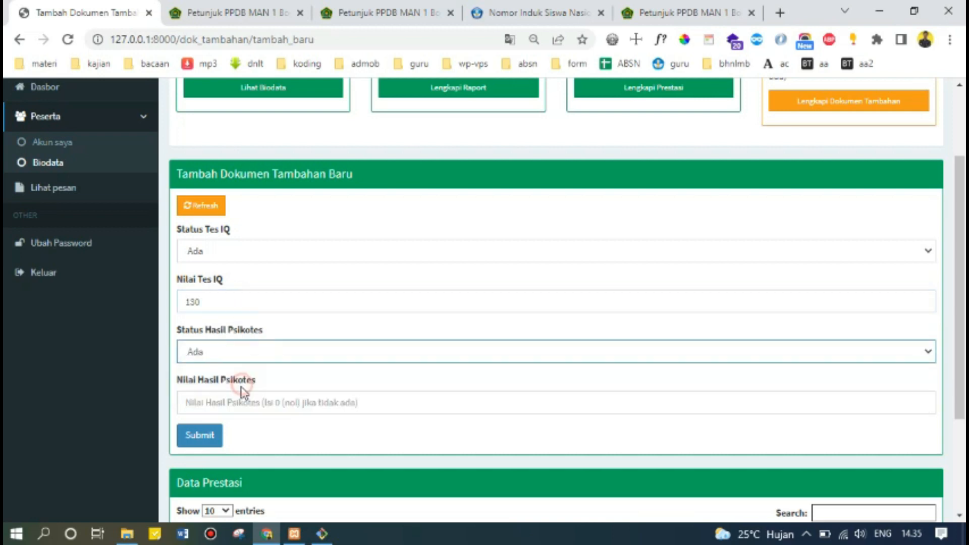
left_click(231, 401)
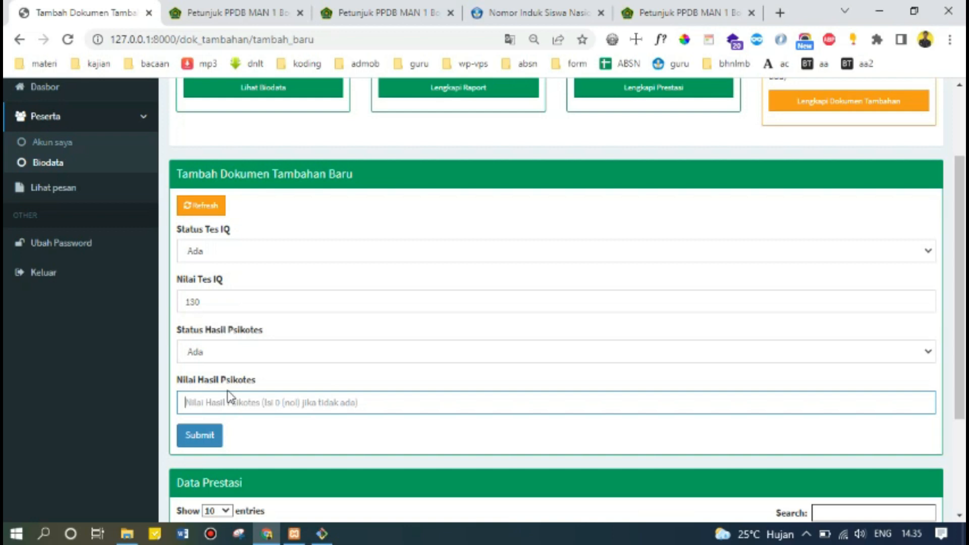
type("100")
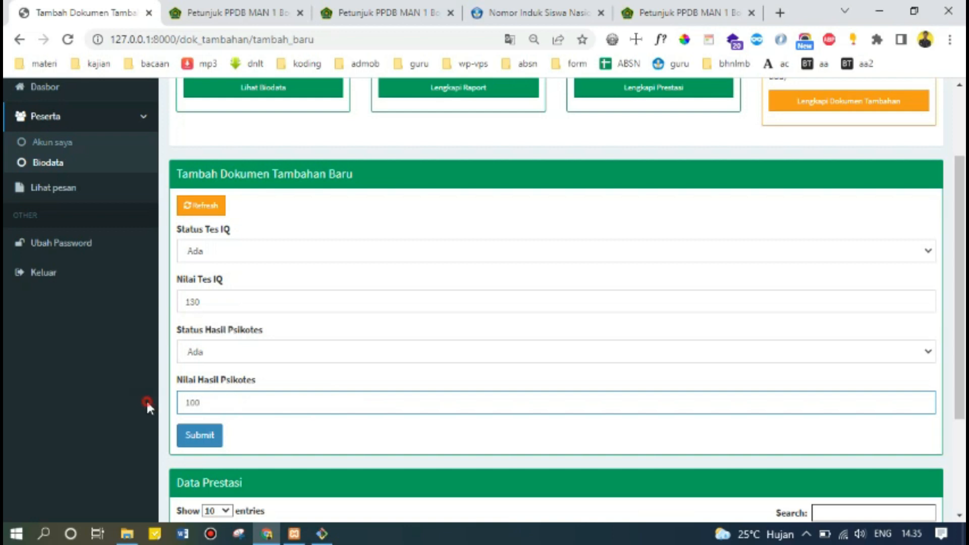
left_click(147, 398)
left_click(203, 441)
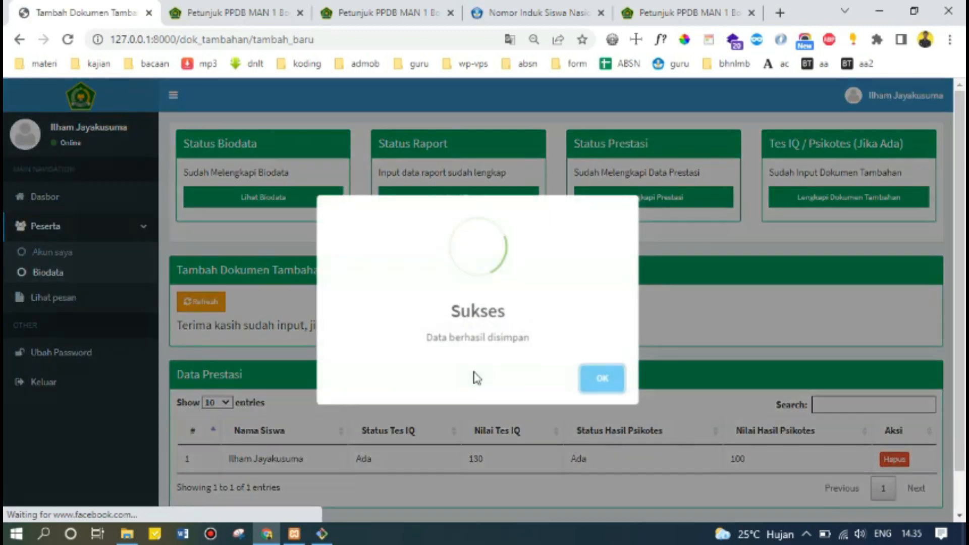
left_click(579, 376)
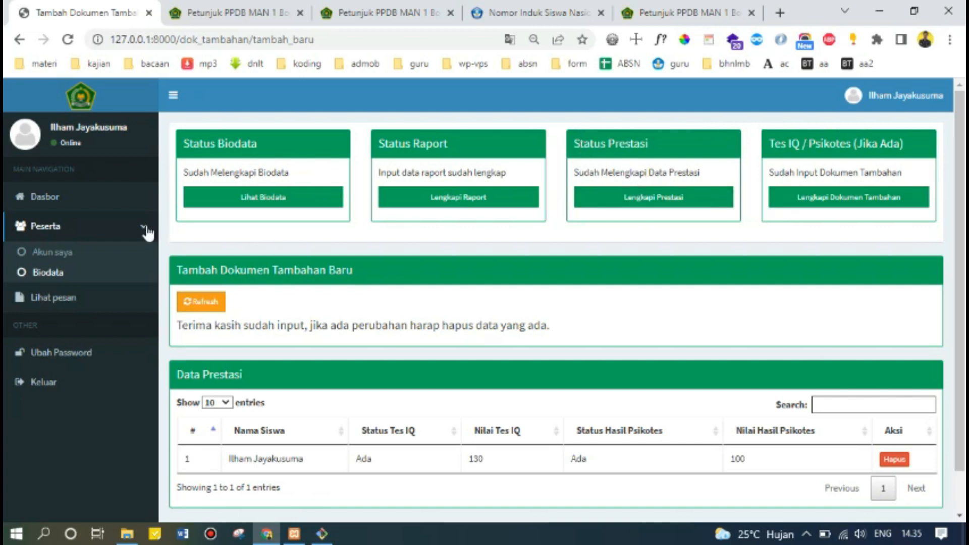
From the dashboard, generate the printable registration proof (Cetak Bukti Pendaftaran).
left_click(95, 207)
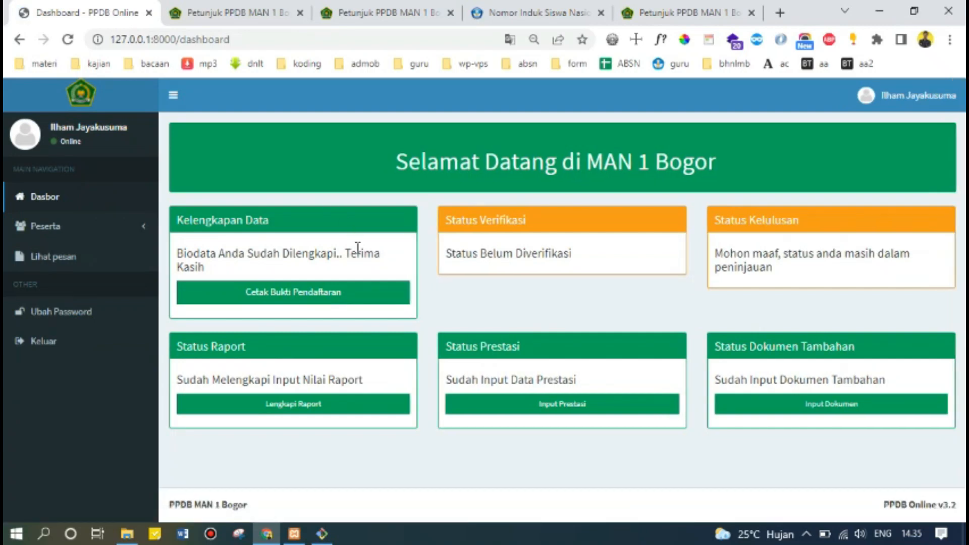
left_click(319, 298)
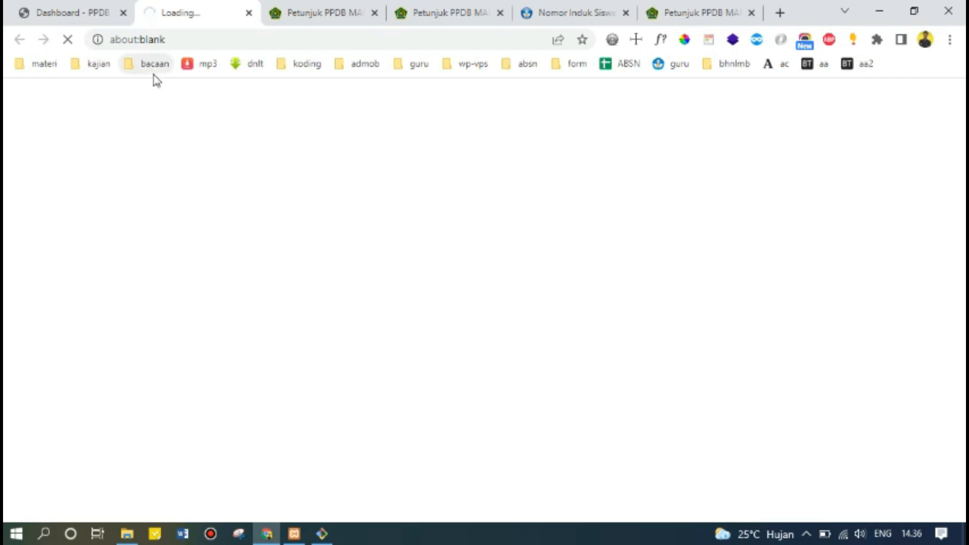
Start the registration form PDF download in IDM, resuming the existing download.
left_click(83, 8)
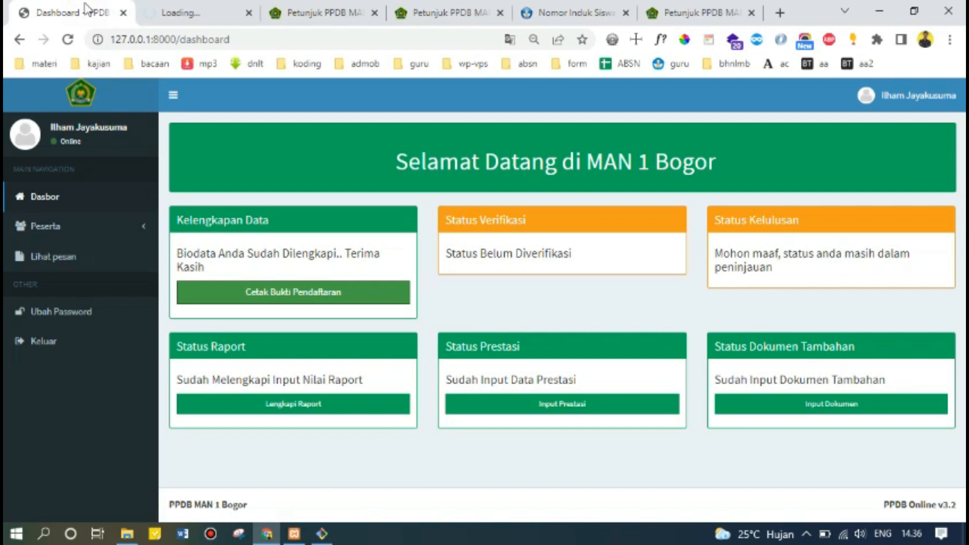
left_click(172, 7)
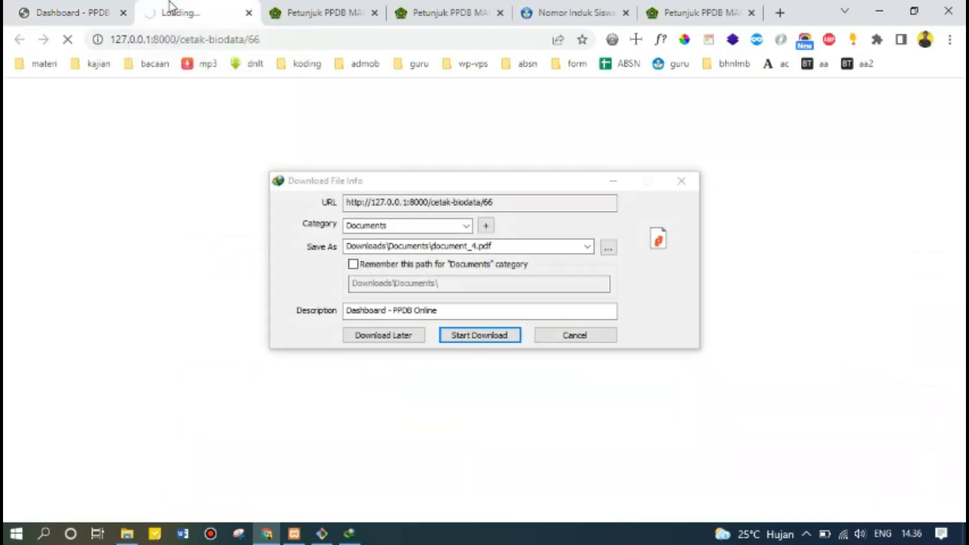
left_click(470, 341)
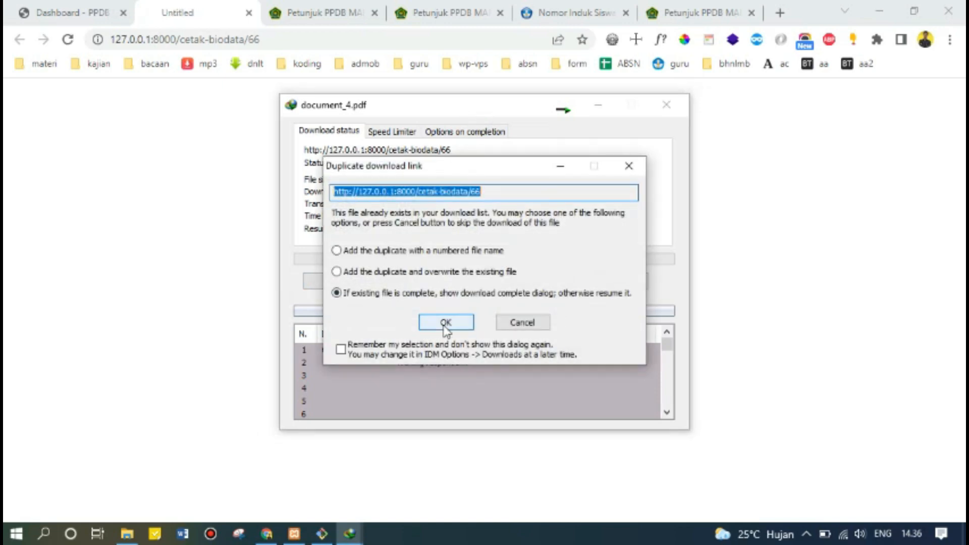
left_click(444, 327)
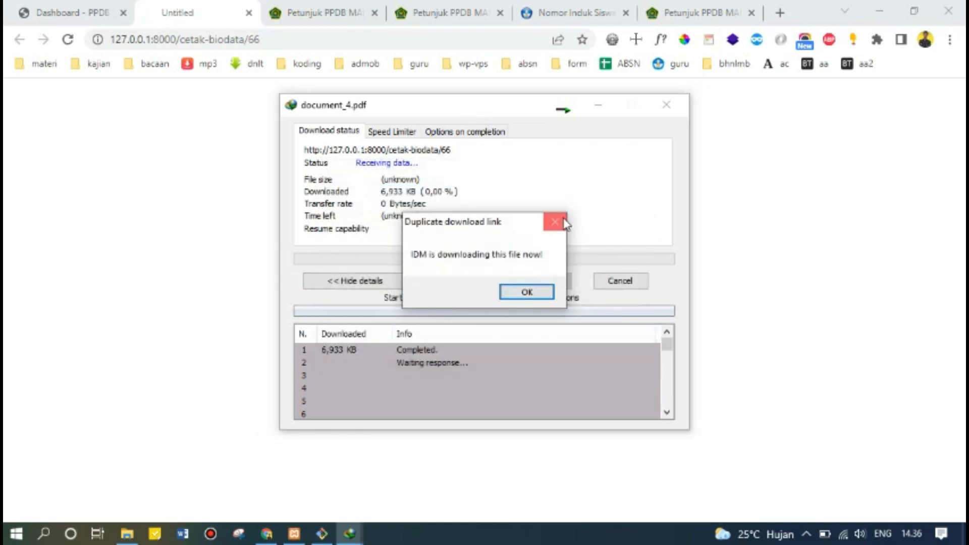
left_click(525, 294)
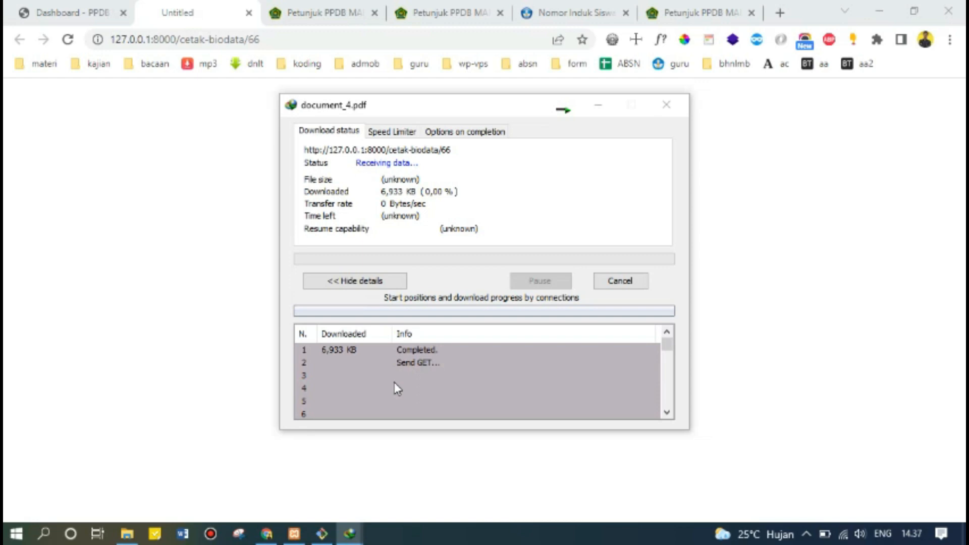
scroll(395, 382, "down", 9)
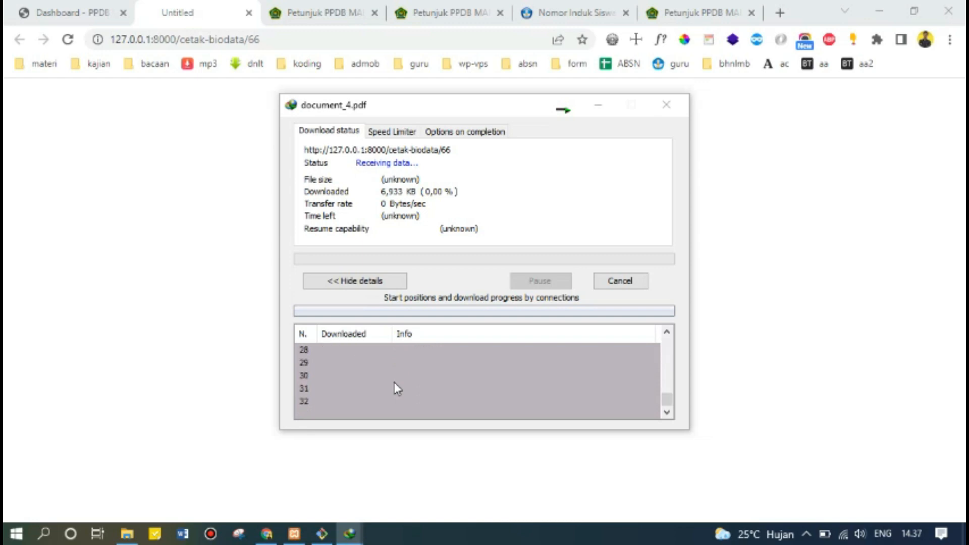
scroll(395, 382, "up", 9)
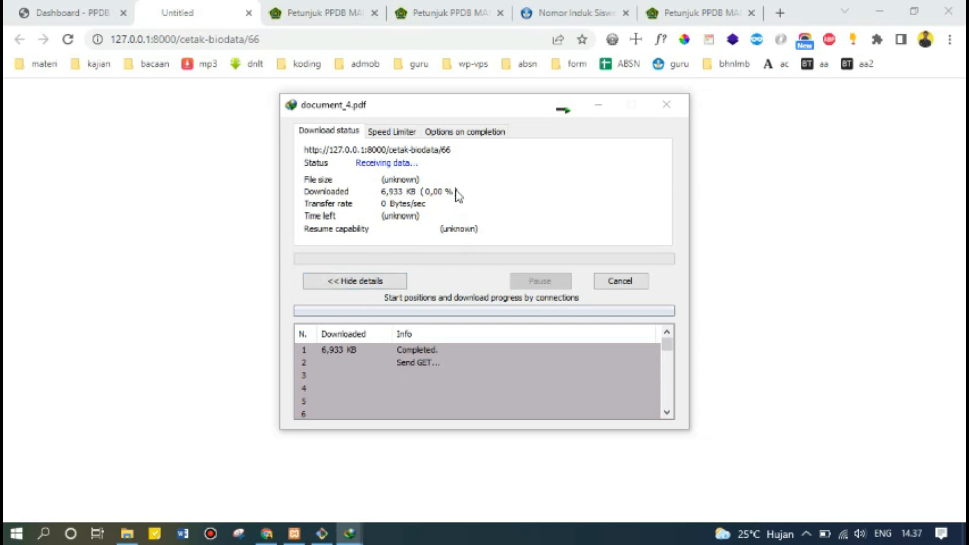
left_click(409, 132)
left_click(326, 133)
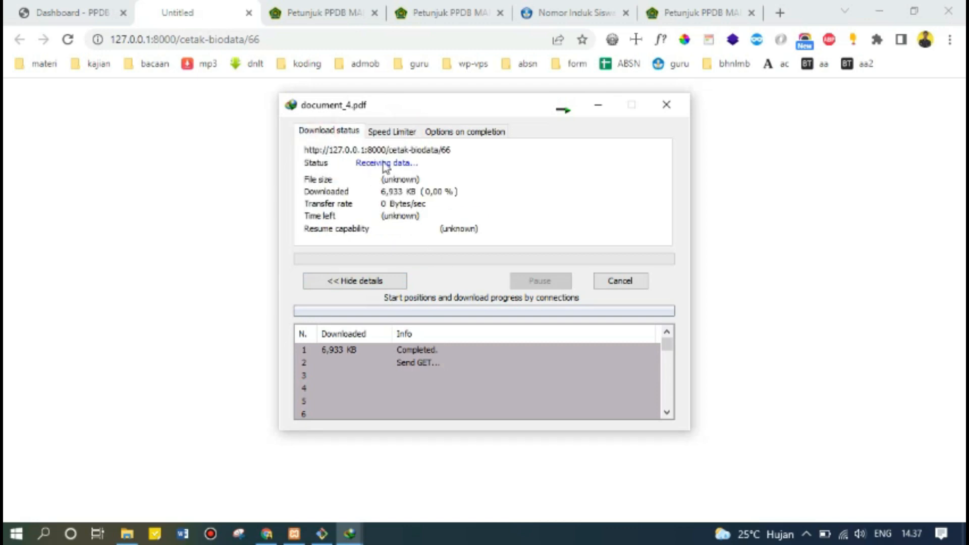
Request the registration proof again, open the downloaded document_4.pdf, and close the leftover tab.
left_click(76, 13)
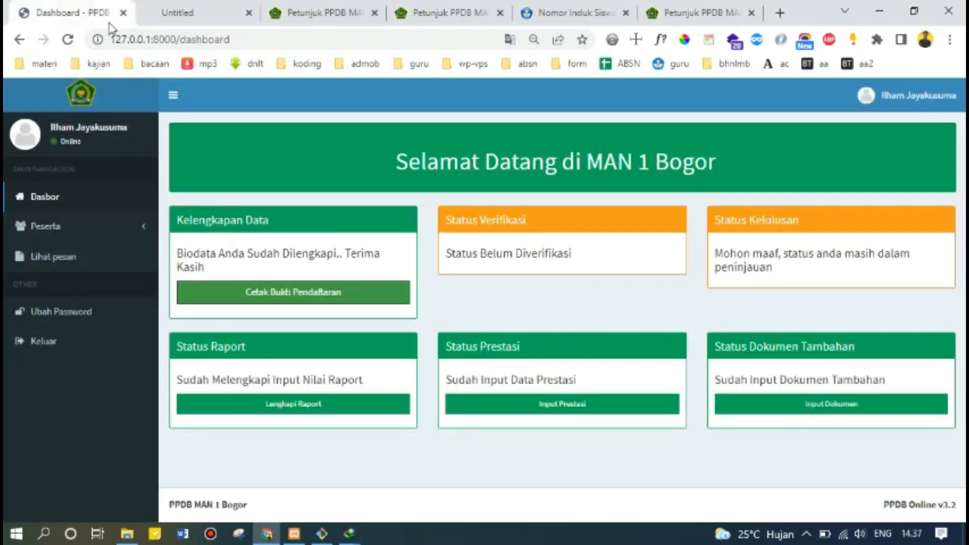
left_click(287, 295)
left_click(295, 12)
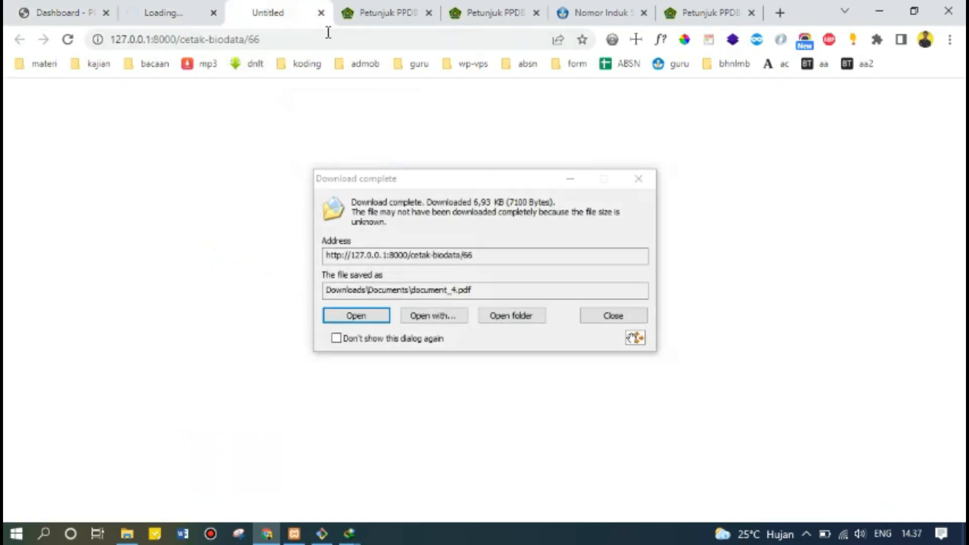
left_click(359, 318)
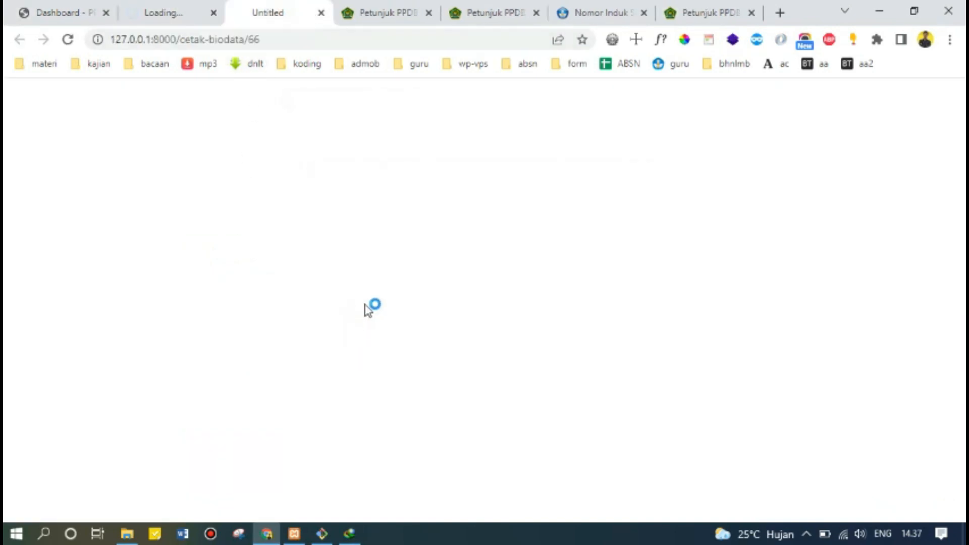
left_click(213, 13)
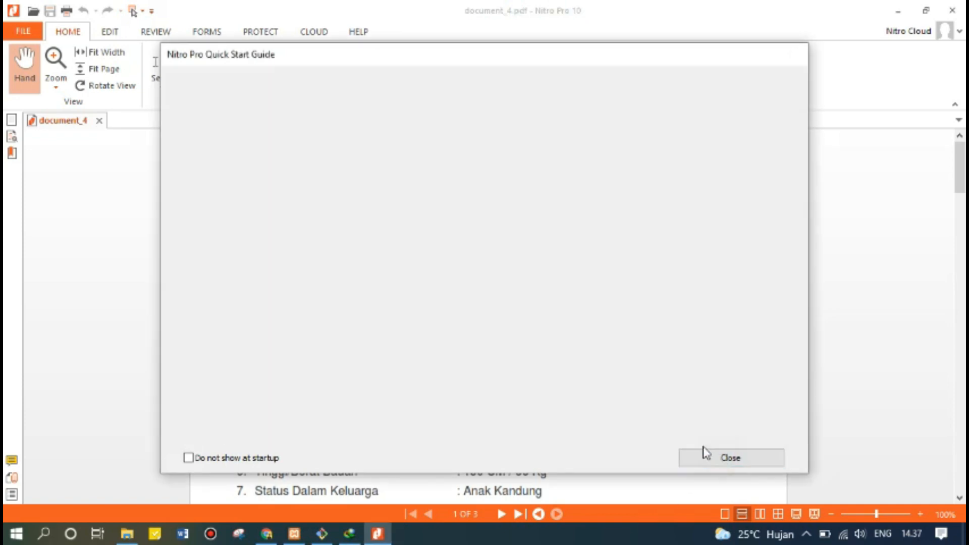
Dismiss the Quick Start Guide and read through all three pages of document_4.pdf.
left_click(722, 460)
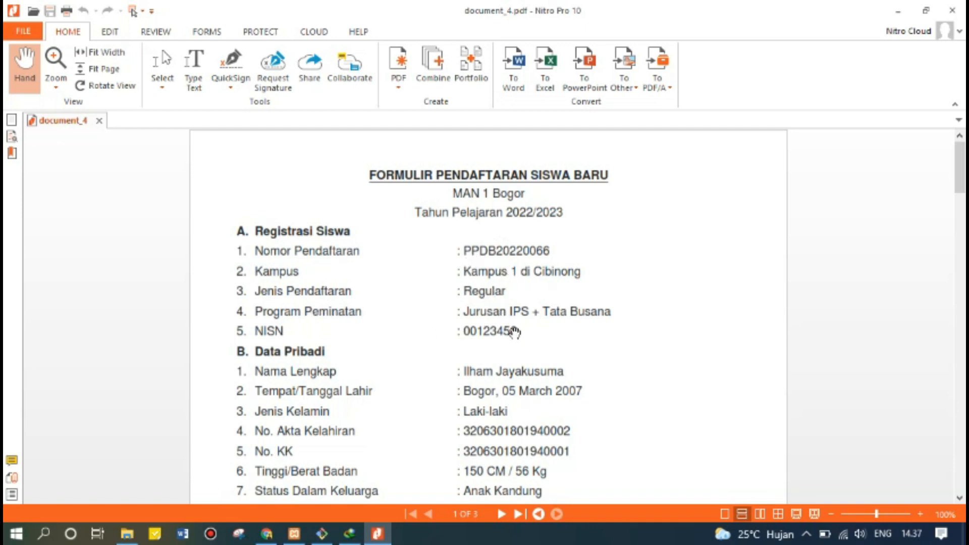
scroll(490, 341, "down", 3)
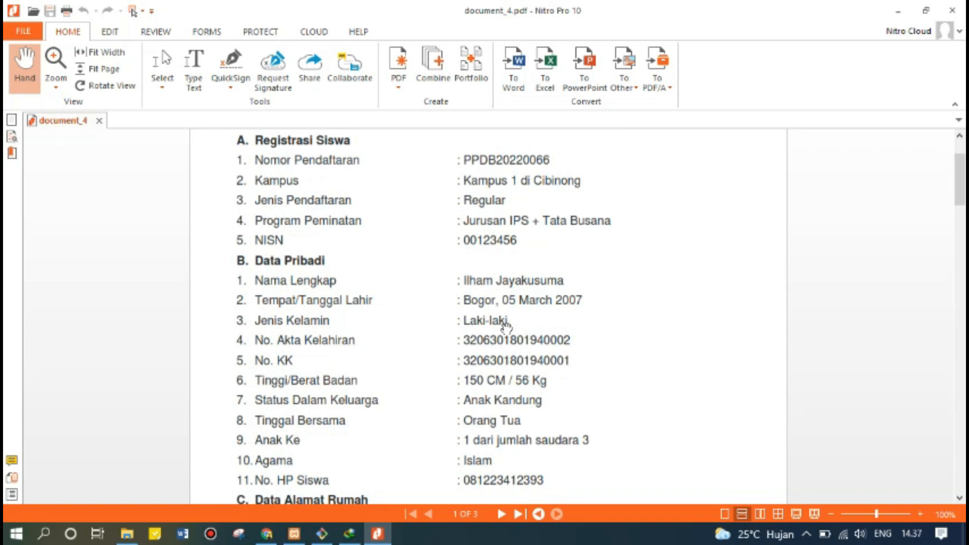
scroll(539, 323, "down", 20)
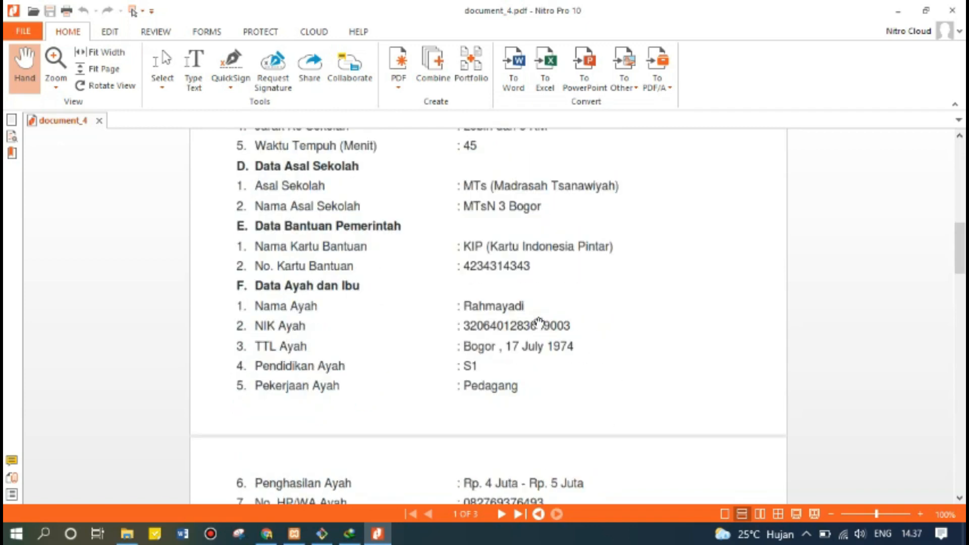
scroll(539, 323, "down", 20)
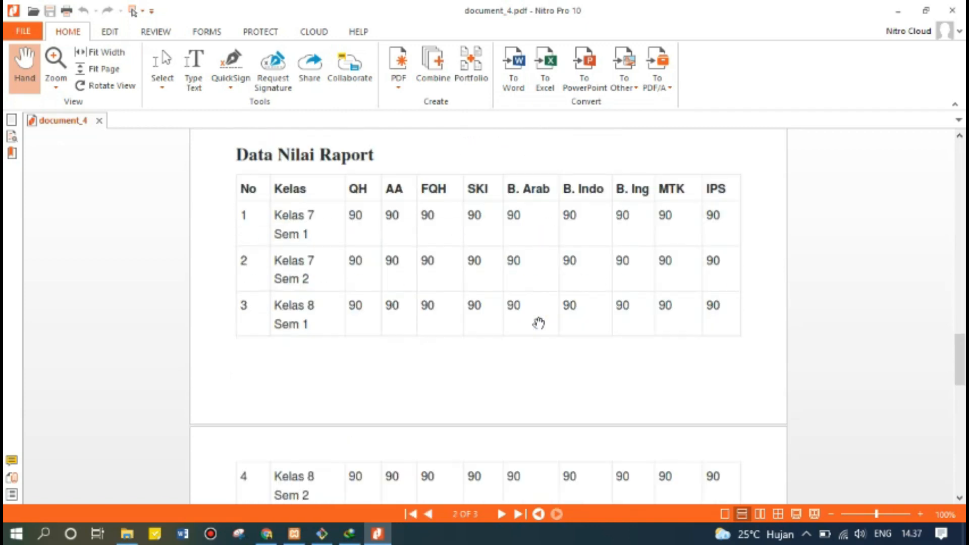
scroll(540, 323, "down", 15)
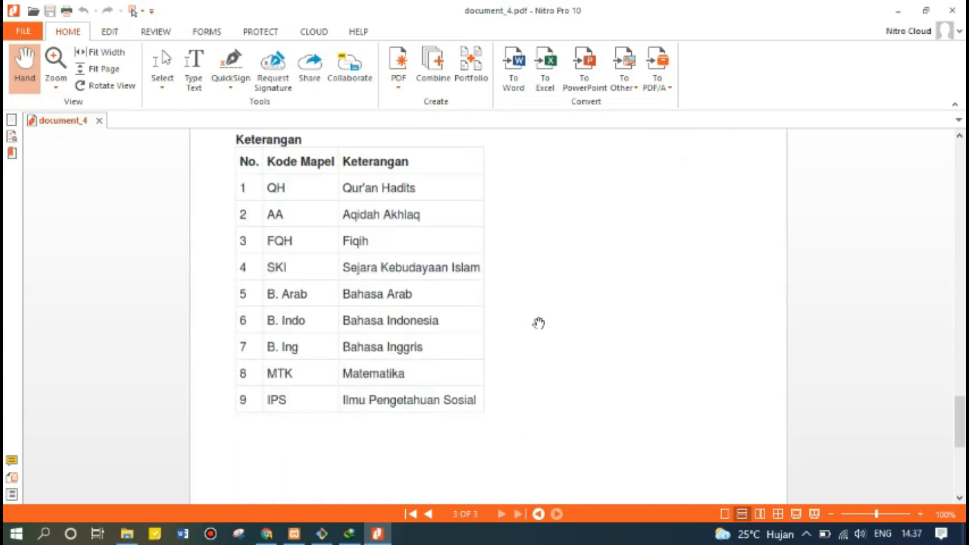
scroll(540, 323, "up", 9)
scroll(539, 323, "up", 8)
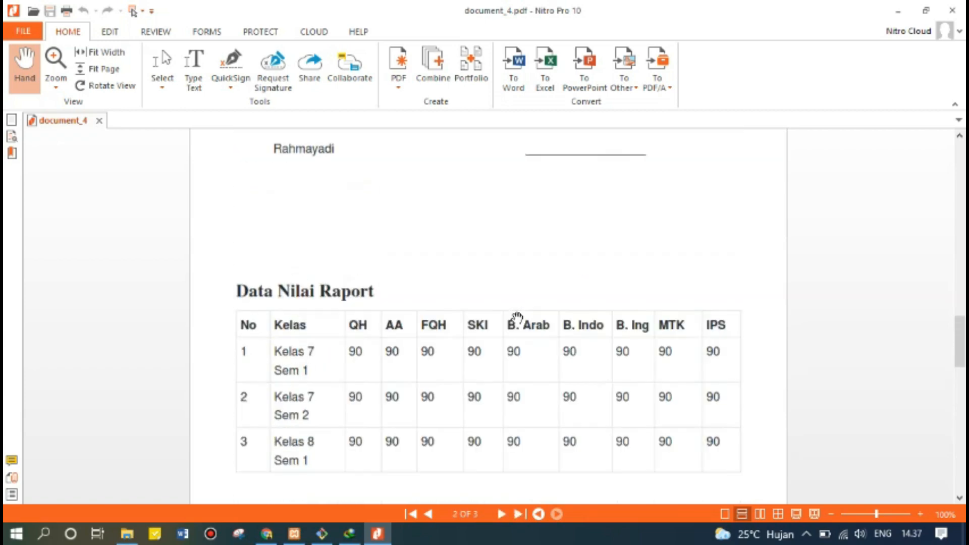
scroll(517, 318, "up", 2)
scroll(517, 318, "down", 5)
scroll(518, 318, "up", 20)
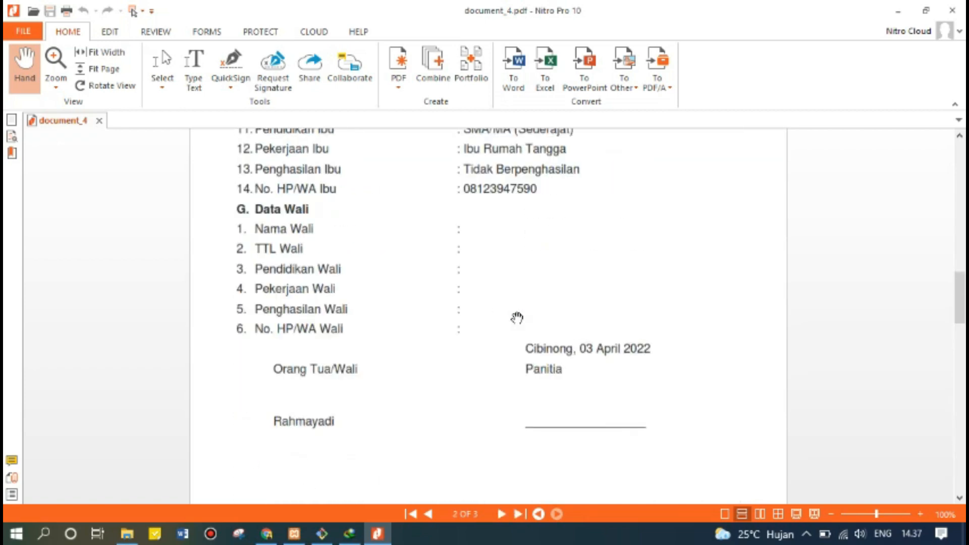
scroll(516, 318, "up", 12)
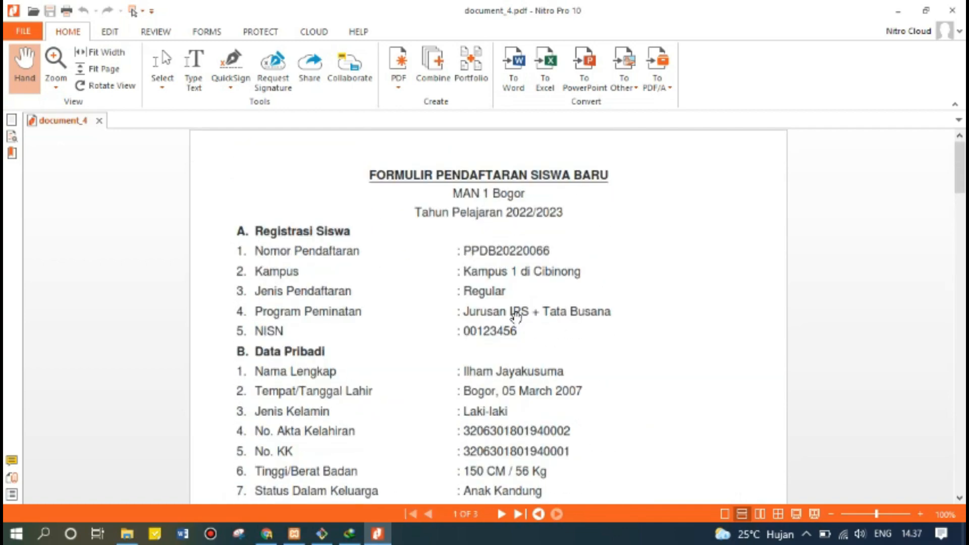
scroll(516, 317, "down", 20)
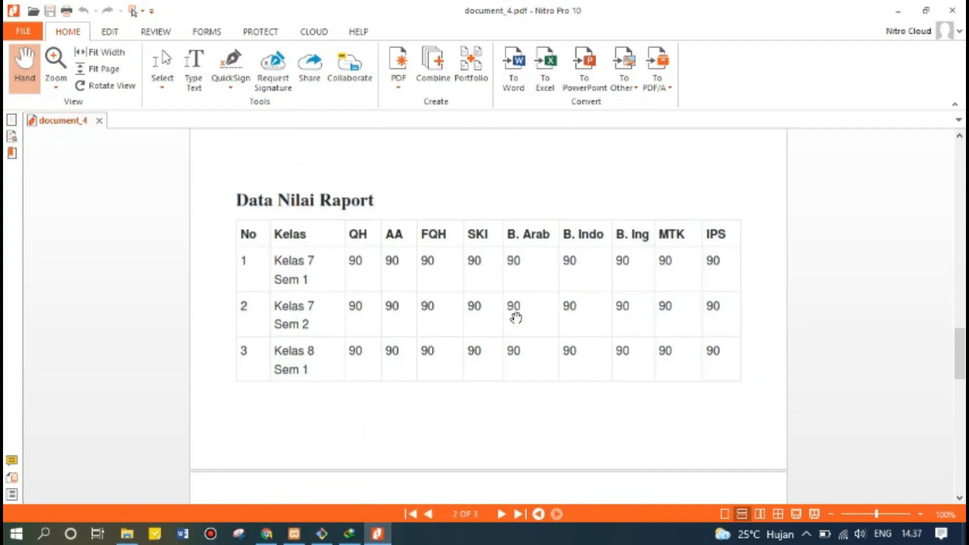
scroll(516, 317, "down", 6)
scroll(516, 317, "up", 10)
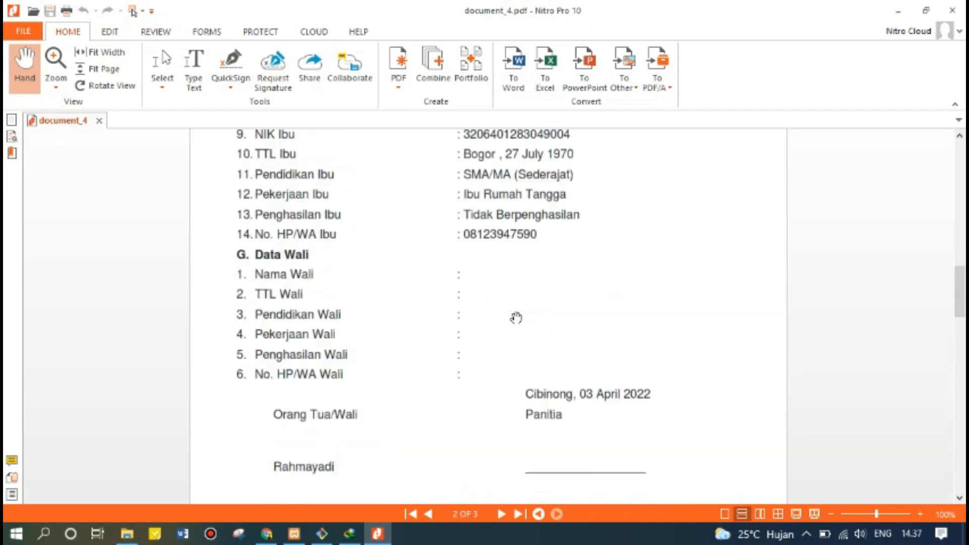
scroll(516, 318, "up", 15)
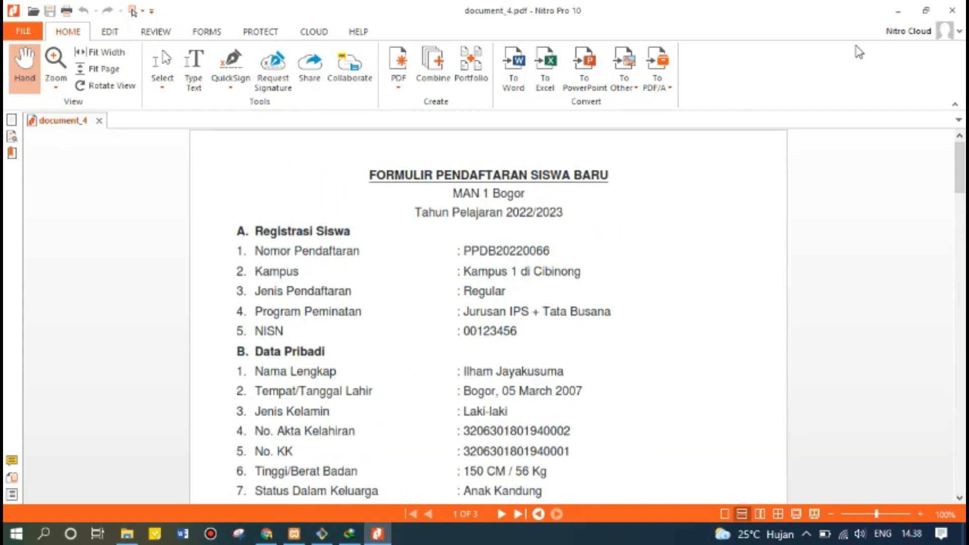
Close Nitro Pro and the blank Untitled tab, returning to the portal Dashboard tab.
left_click(953, 10)
left_click(66, 12)
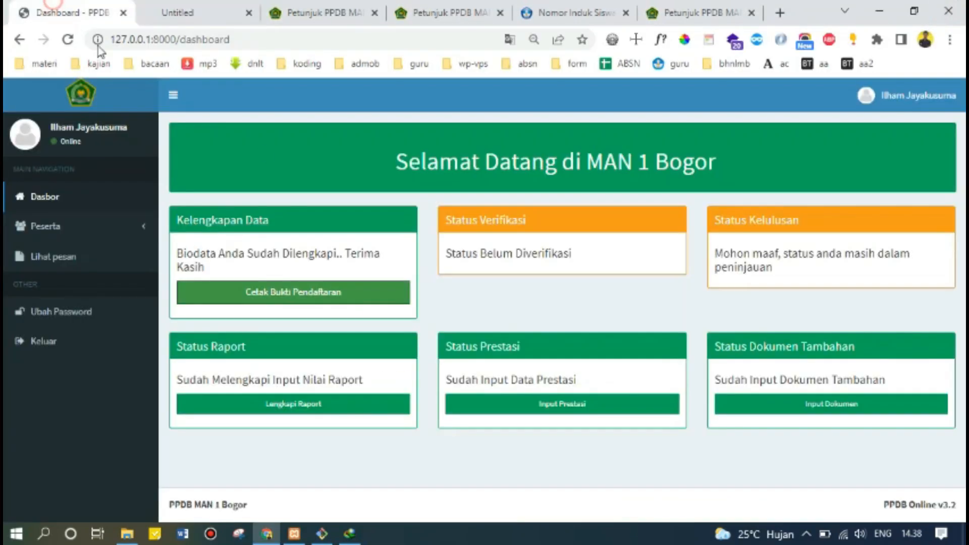
left_click(248, 13)
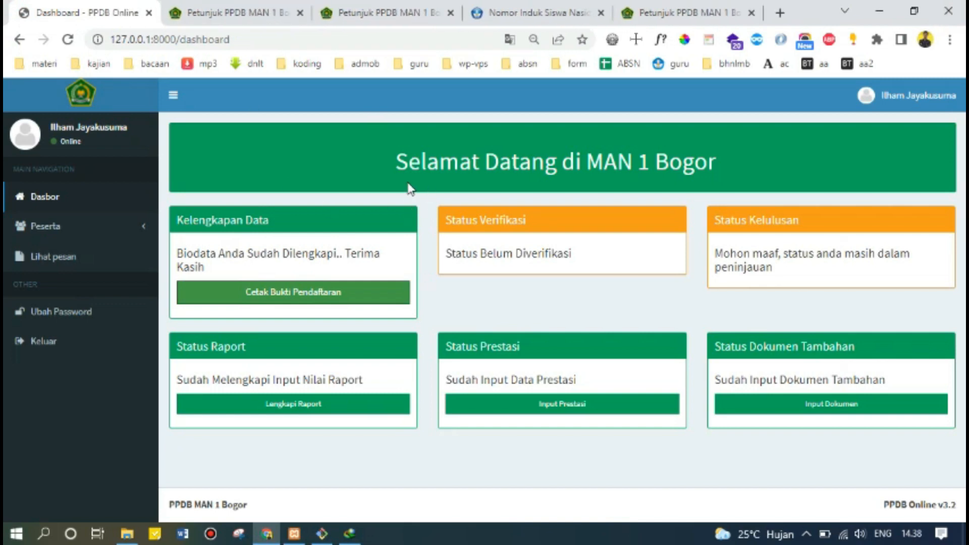
left_click(45, 341)
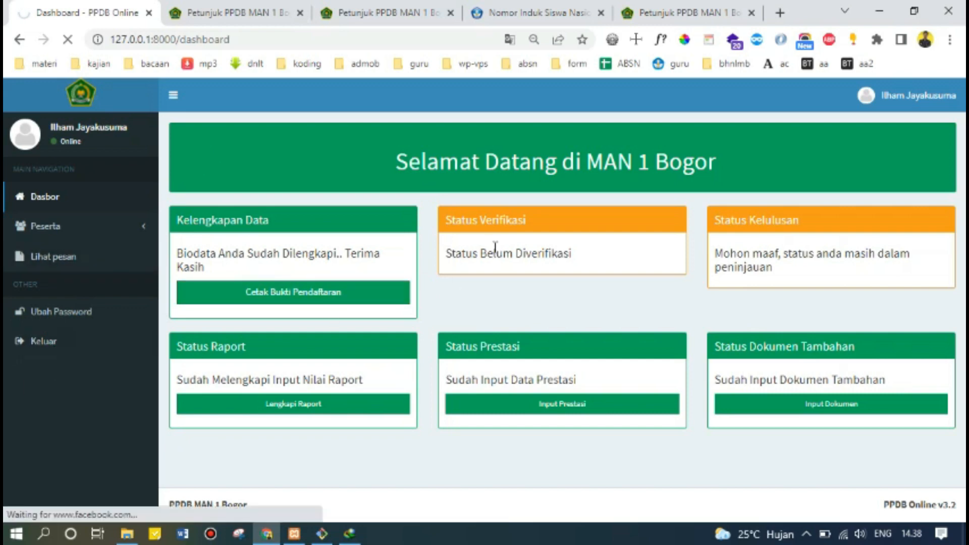